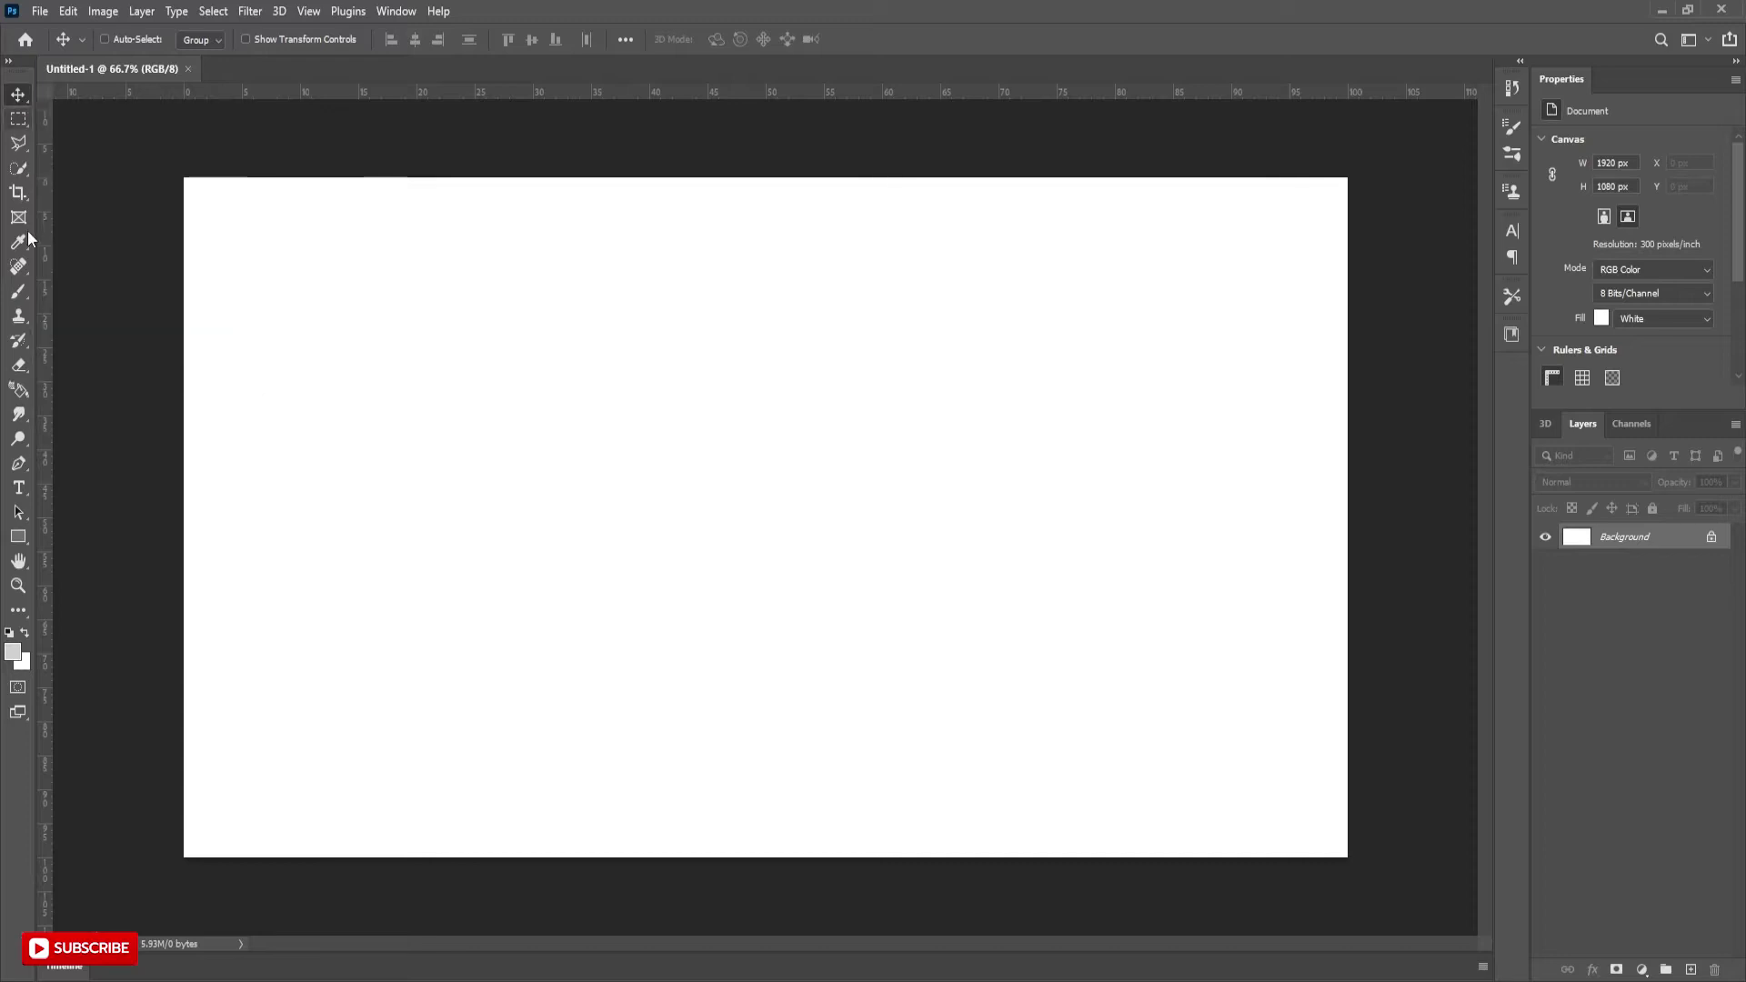
Step: Type the word EMBOSS on the canvas with the Horizontal Type Tool
right_click(30, 497)
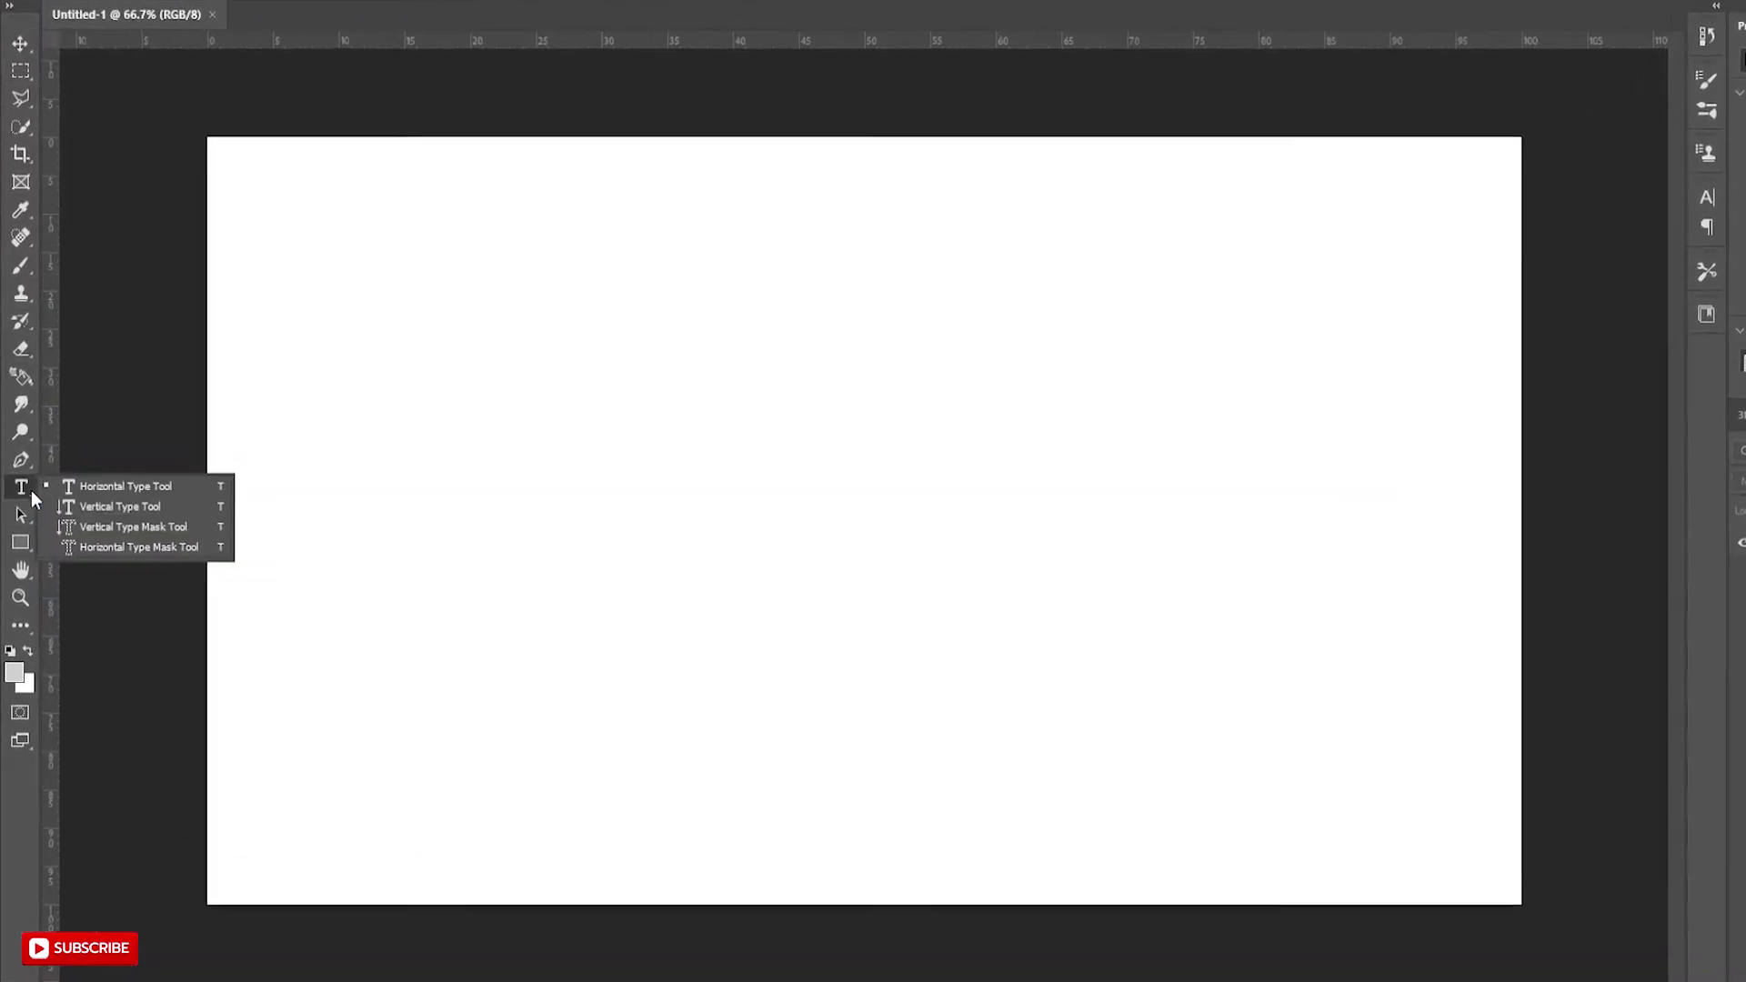
click(77, 491)
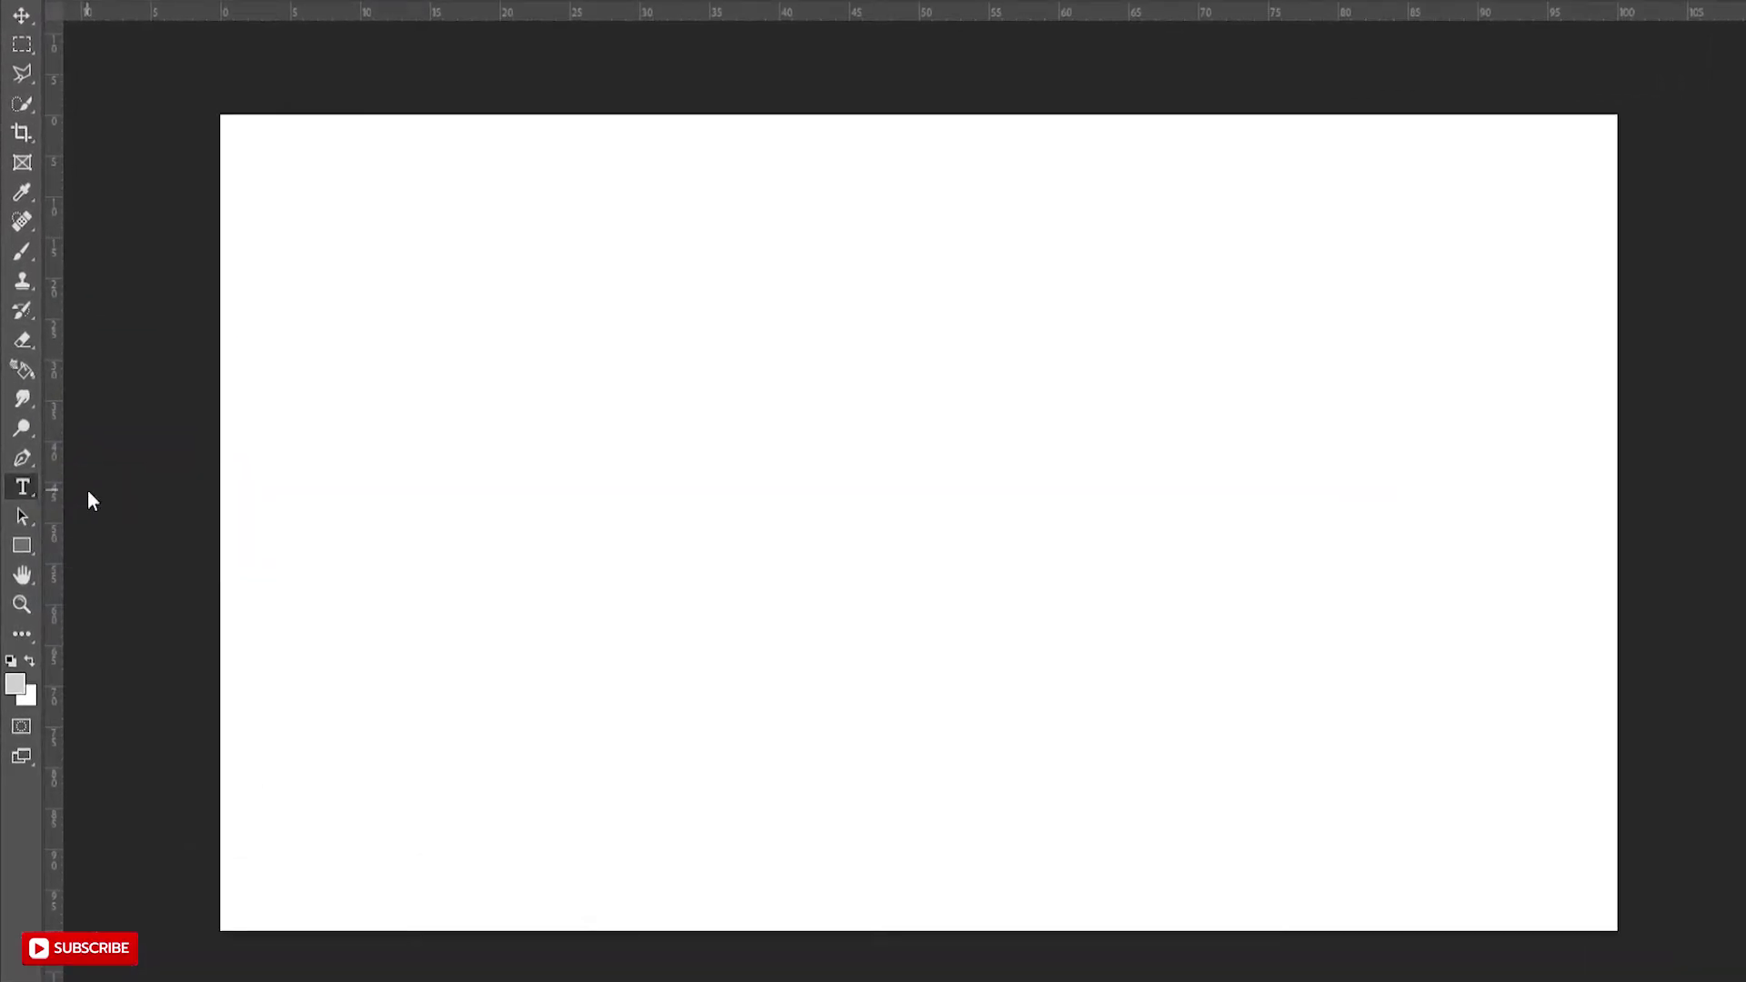
click(727, 471)
text(EMBO)
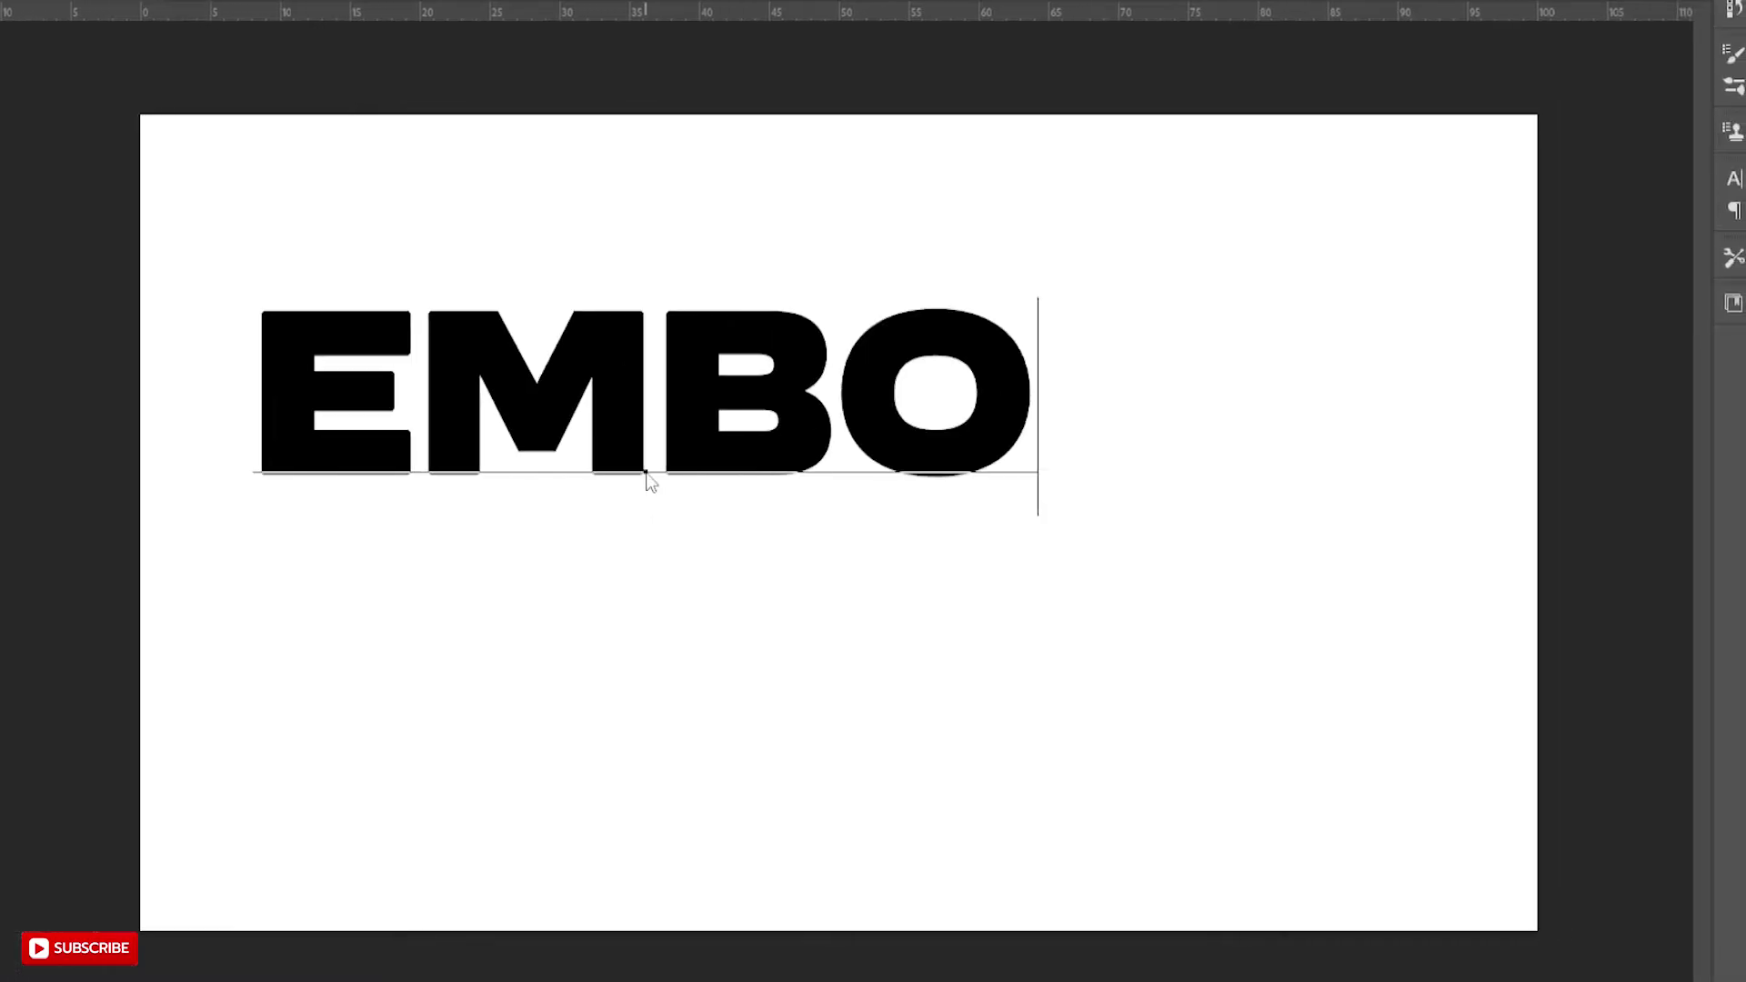
text(SS)
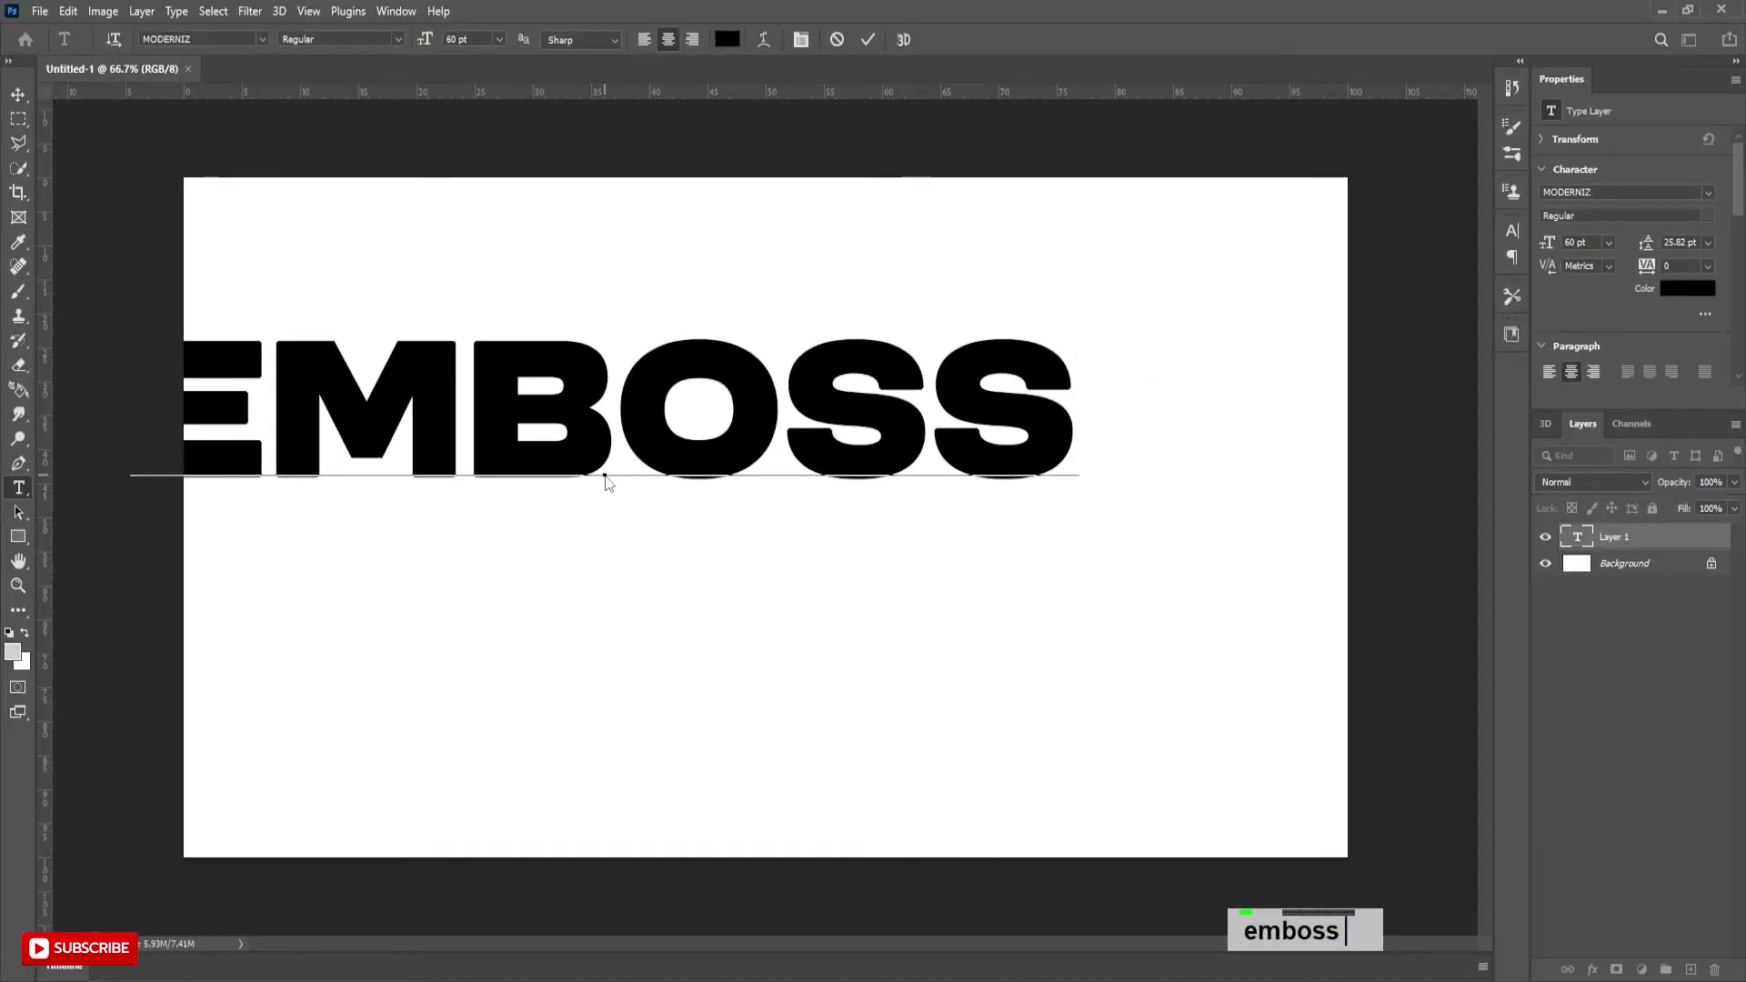
click(868, 40)
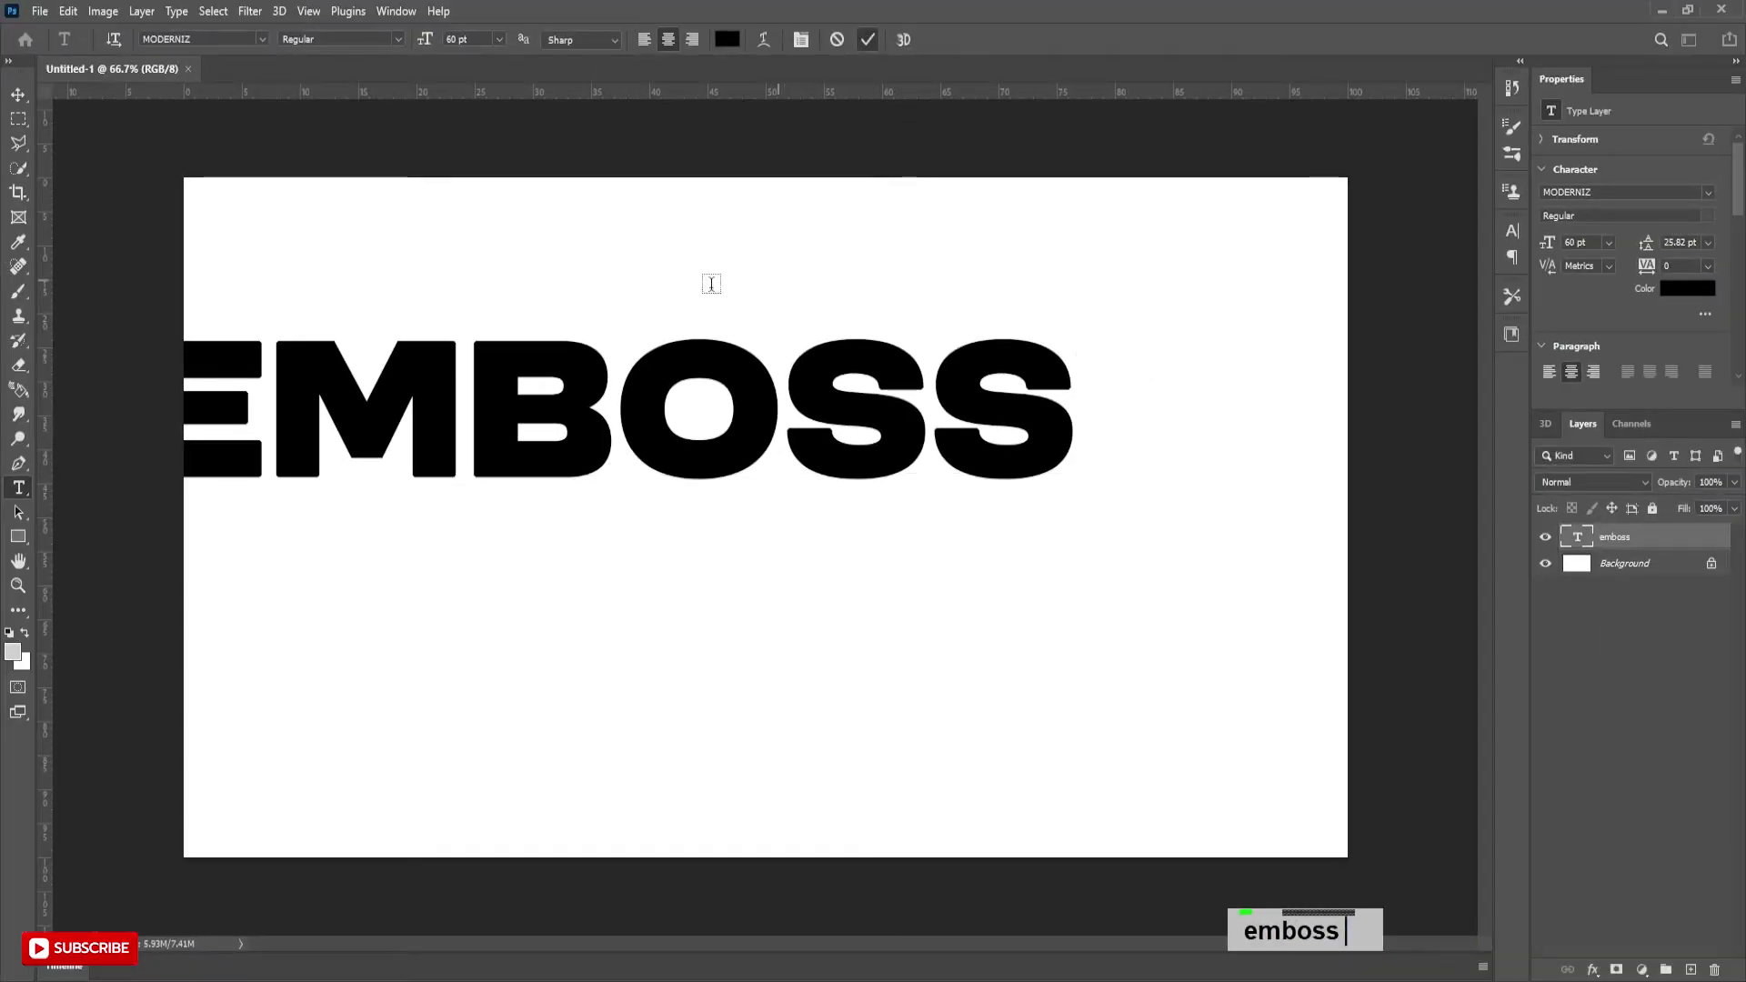
Step: Centre the EMBOSS text horizontally on the canvas
key(ctrl+a)
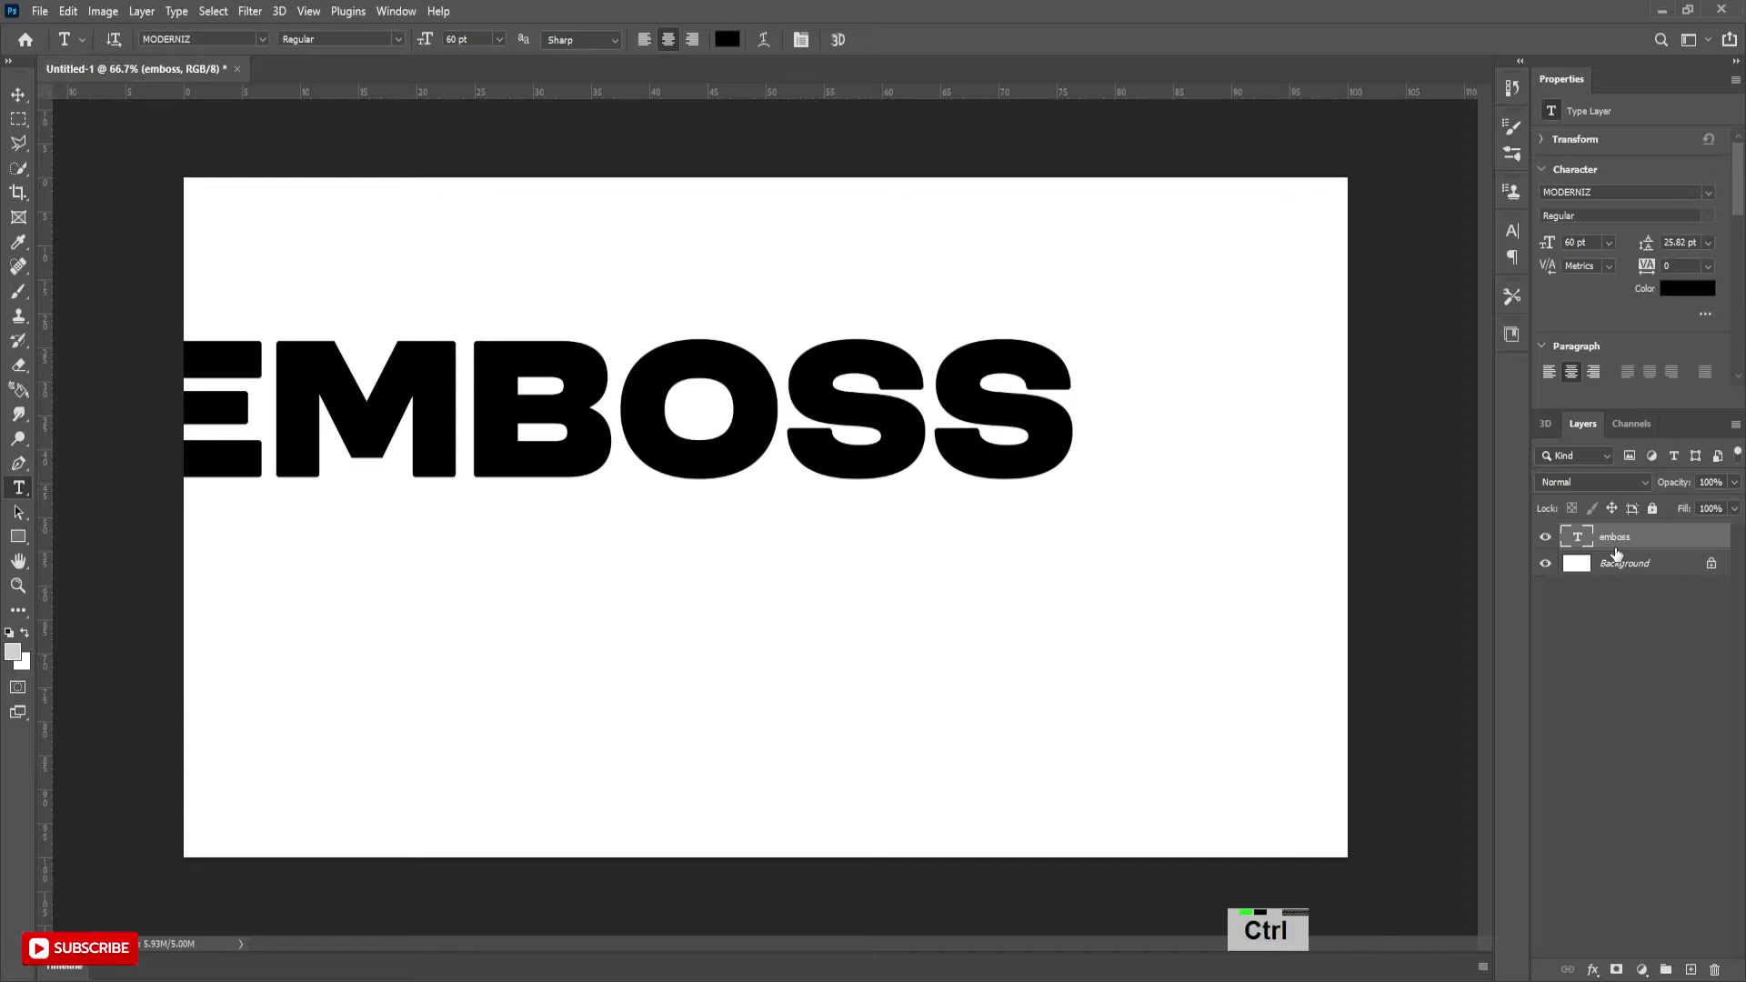
click(18, 94)
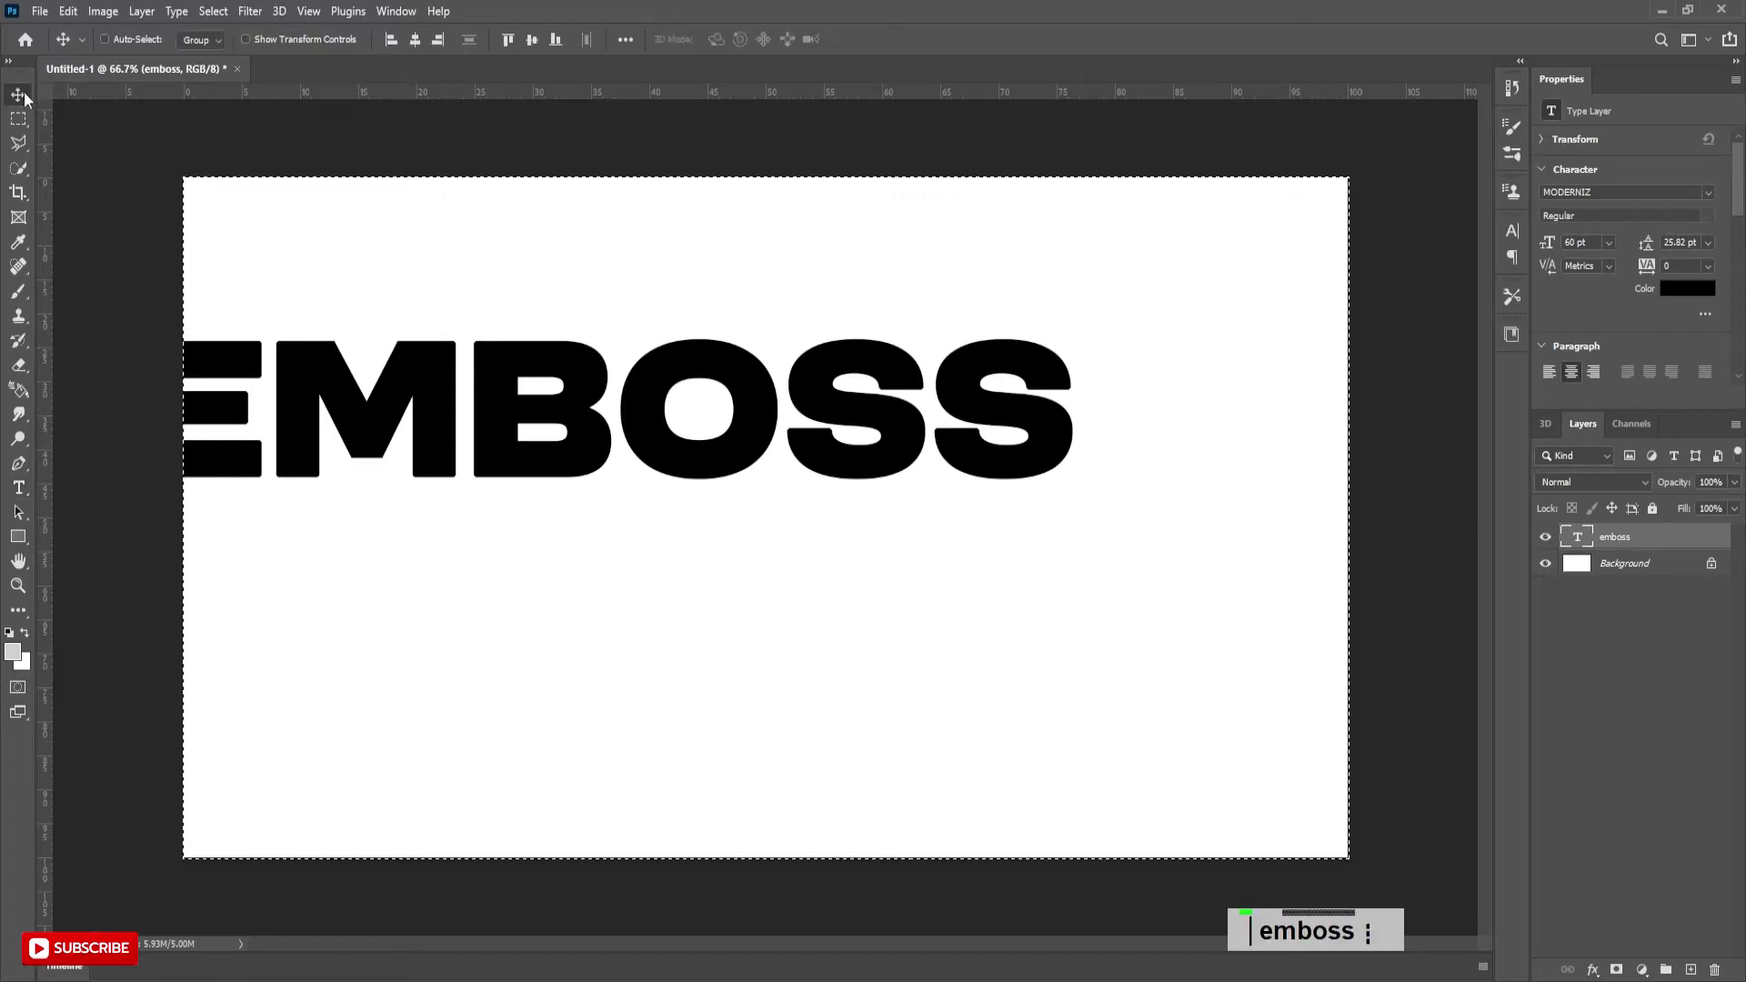
click(414, 39)
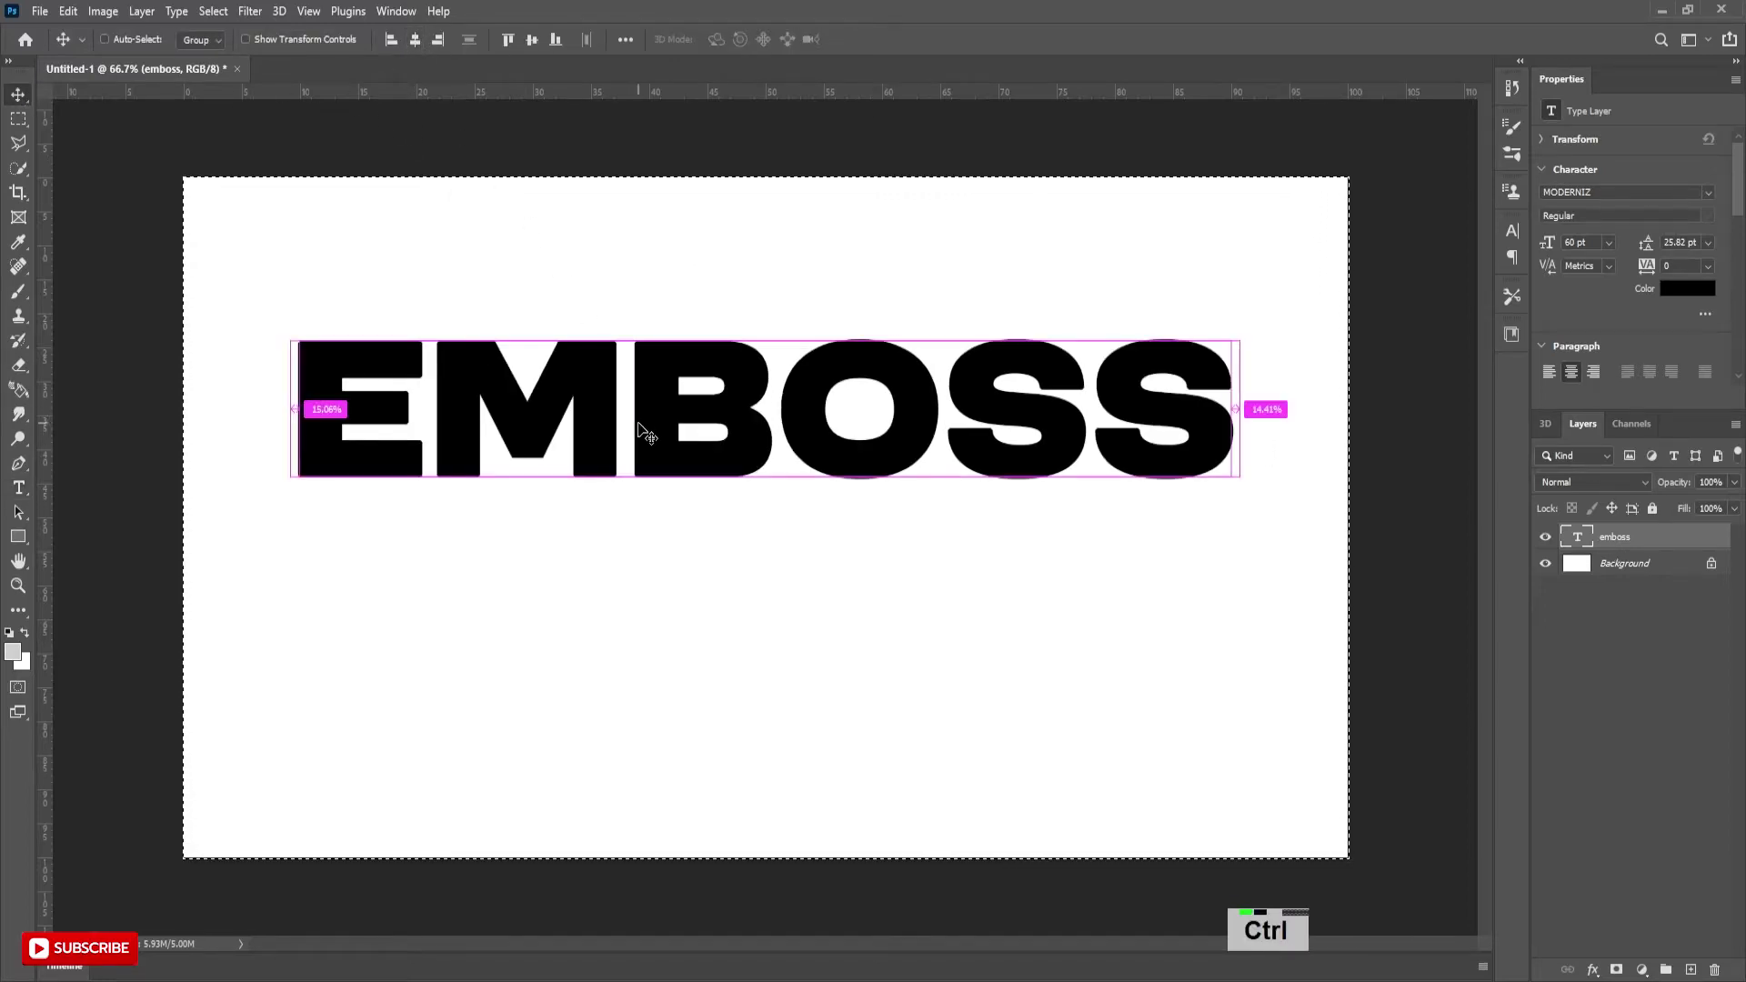
key(ctrl+d)
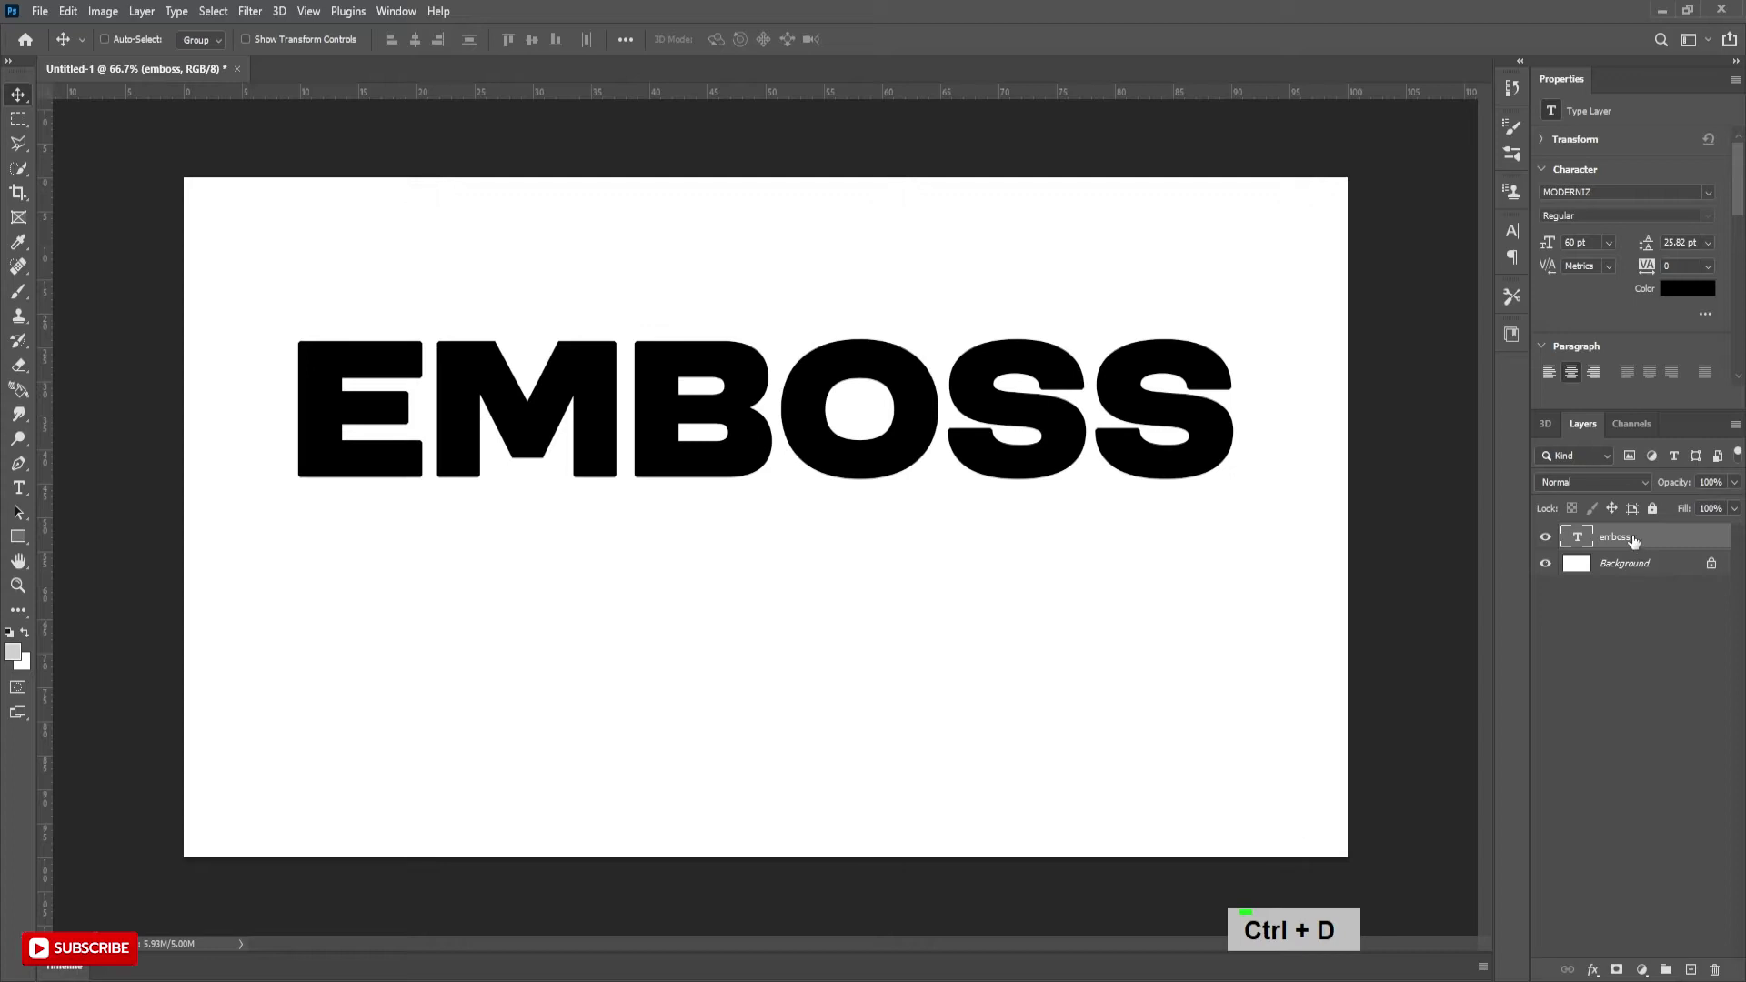
Step: Duplicate the EMBOSS layer, move the copy below it, and change it to read DEBOSS
drag(1632, 541, 1627, 573)
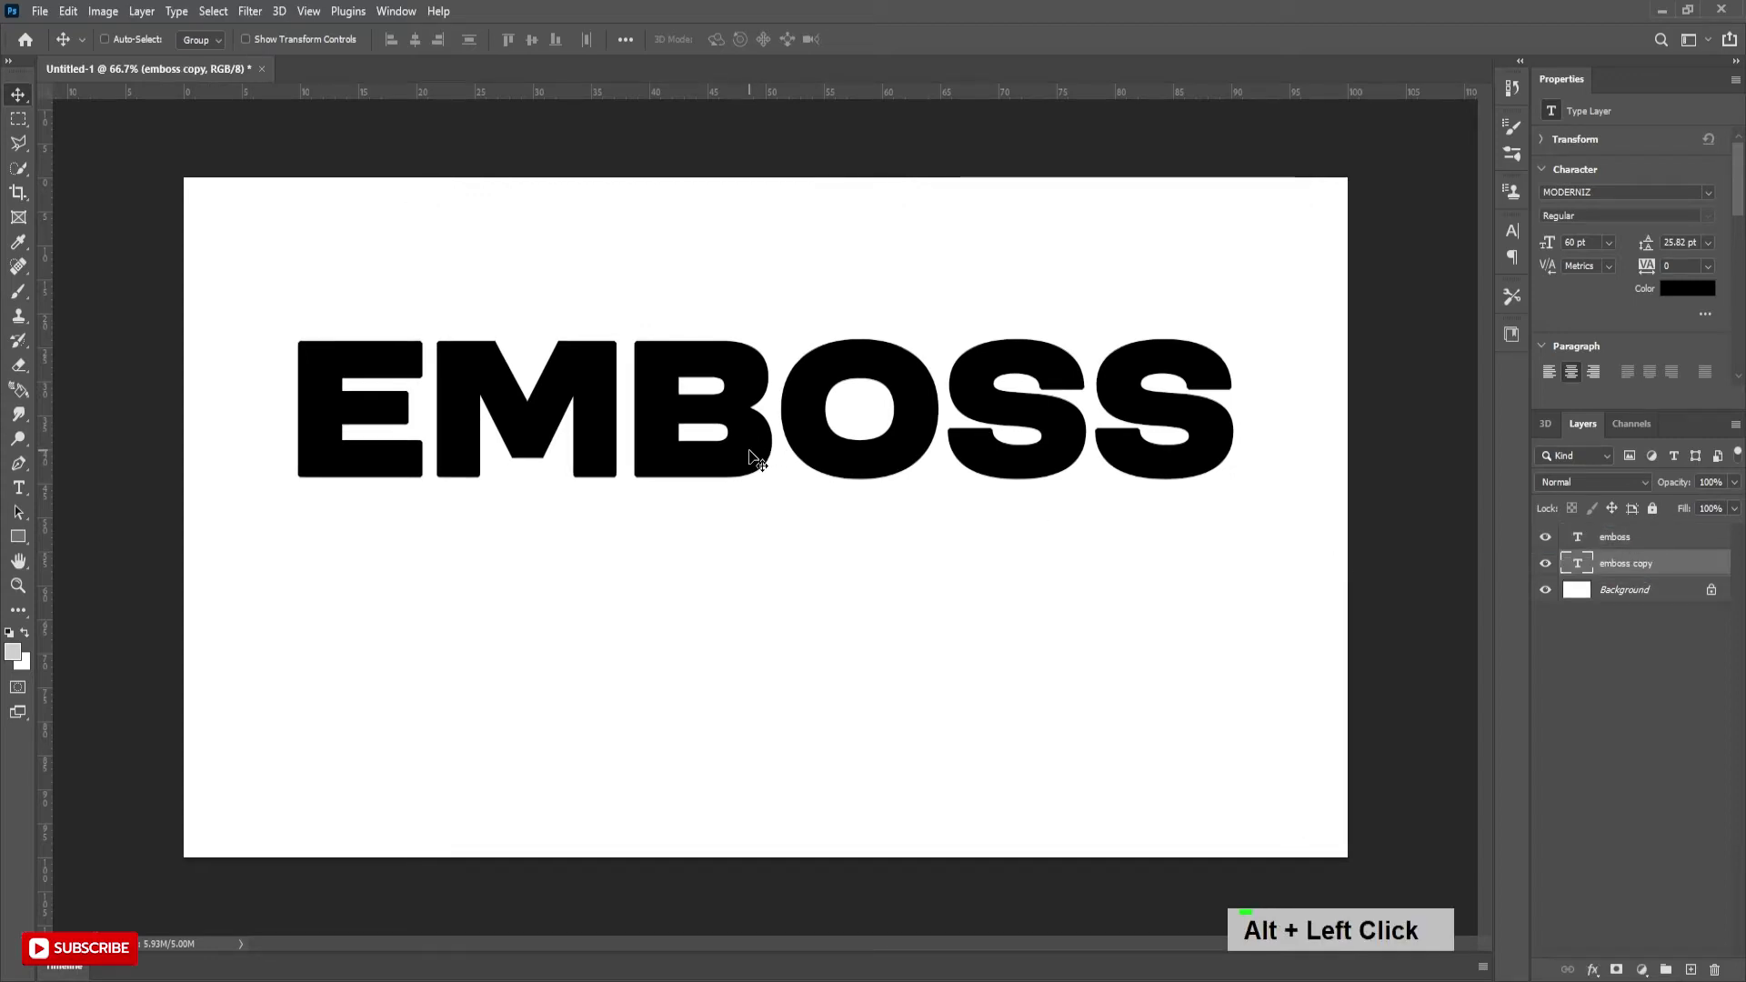
drag(751, 455, 745, 653)
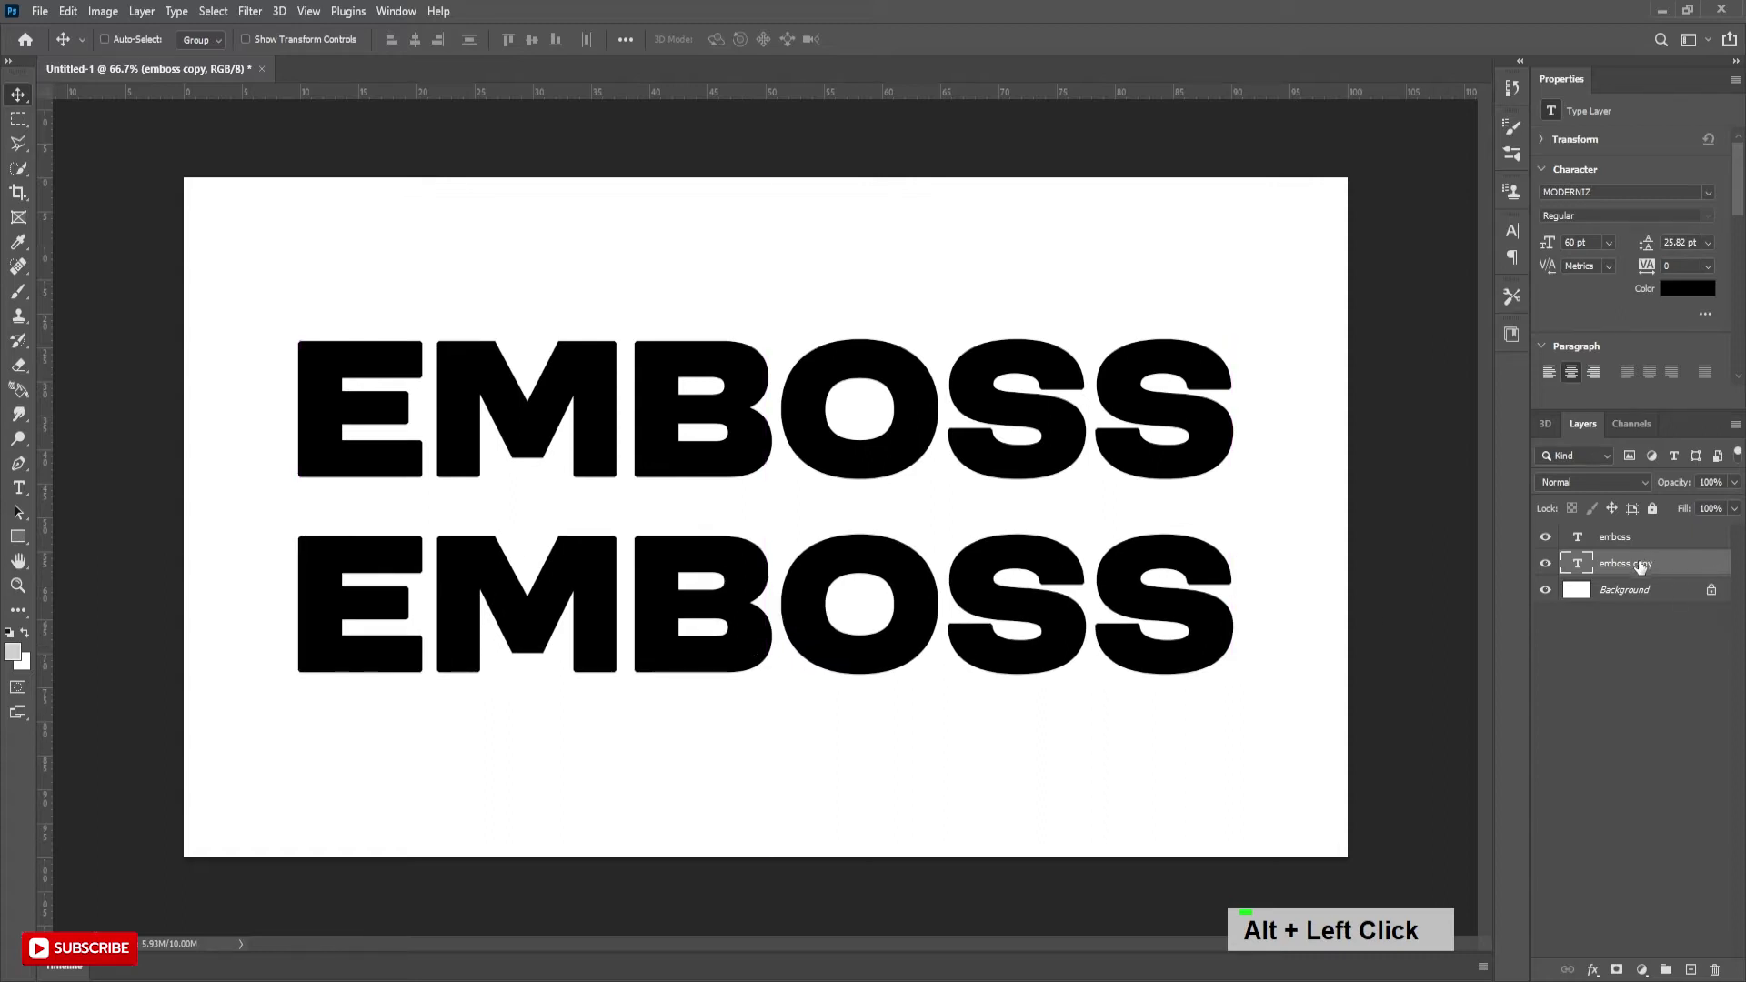
click(20, 491)
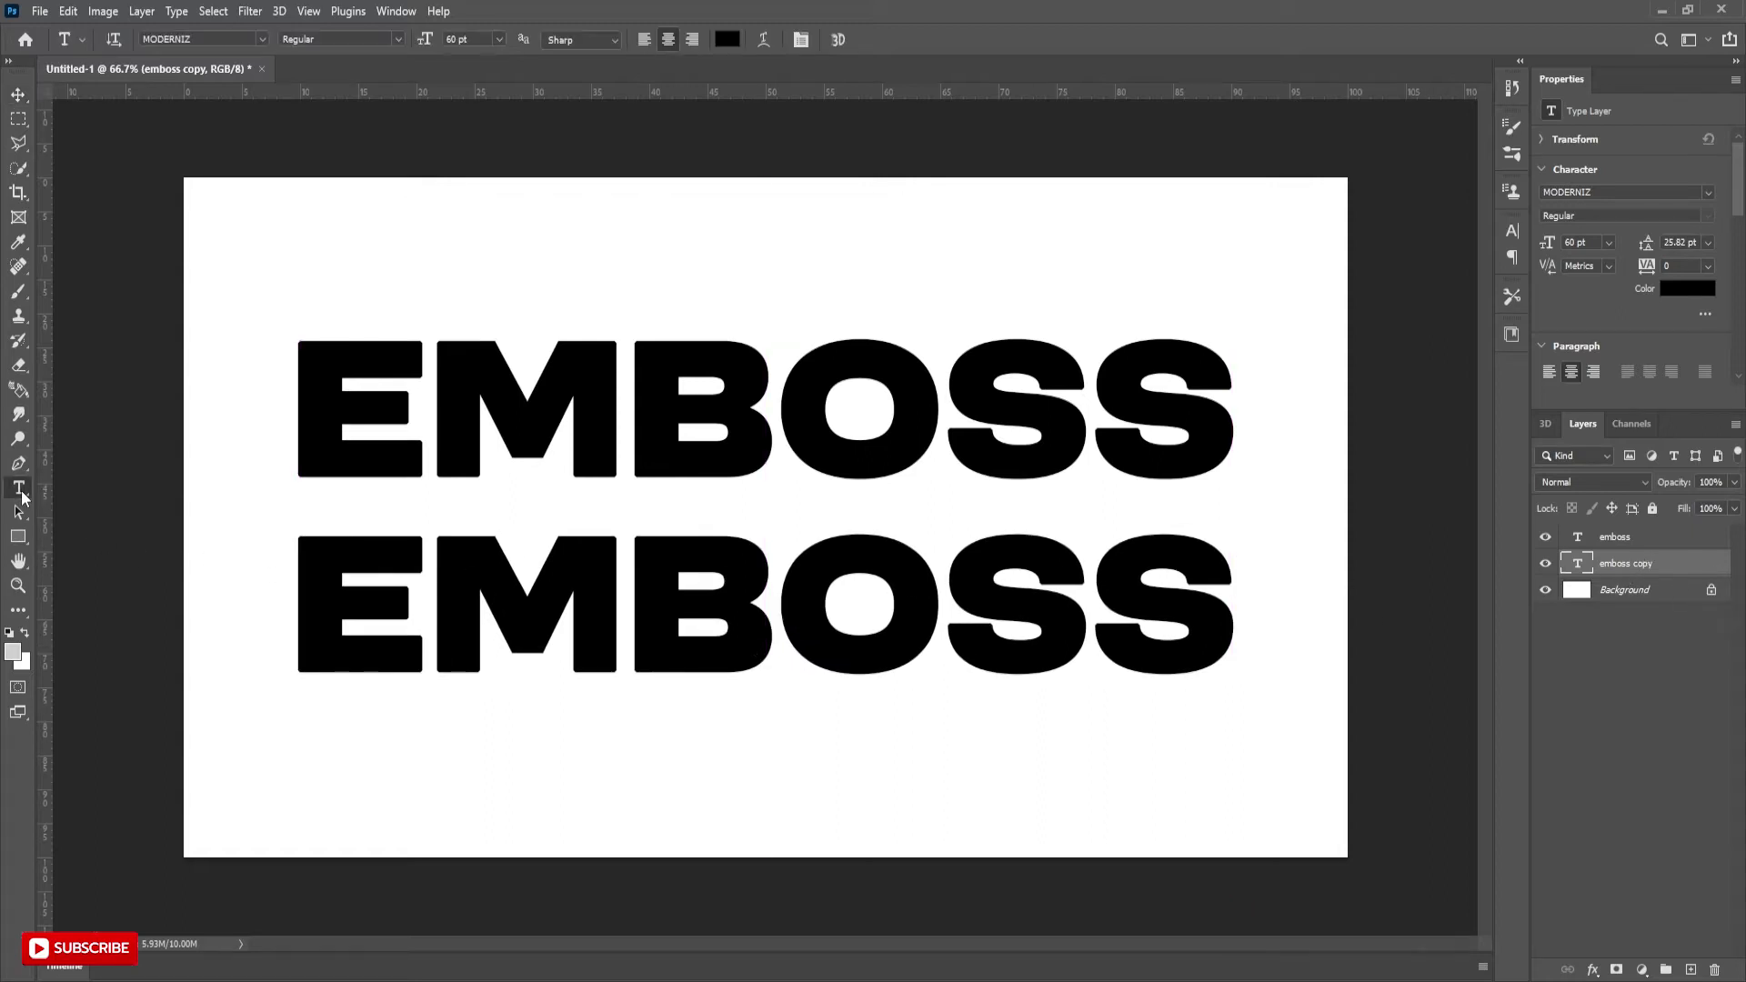
click(614, 589)
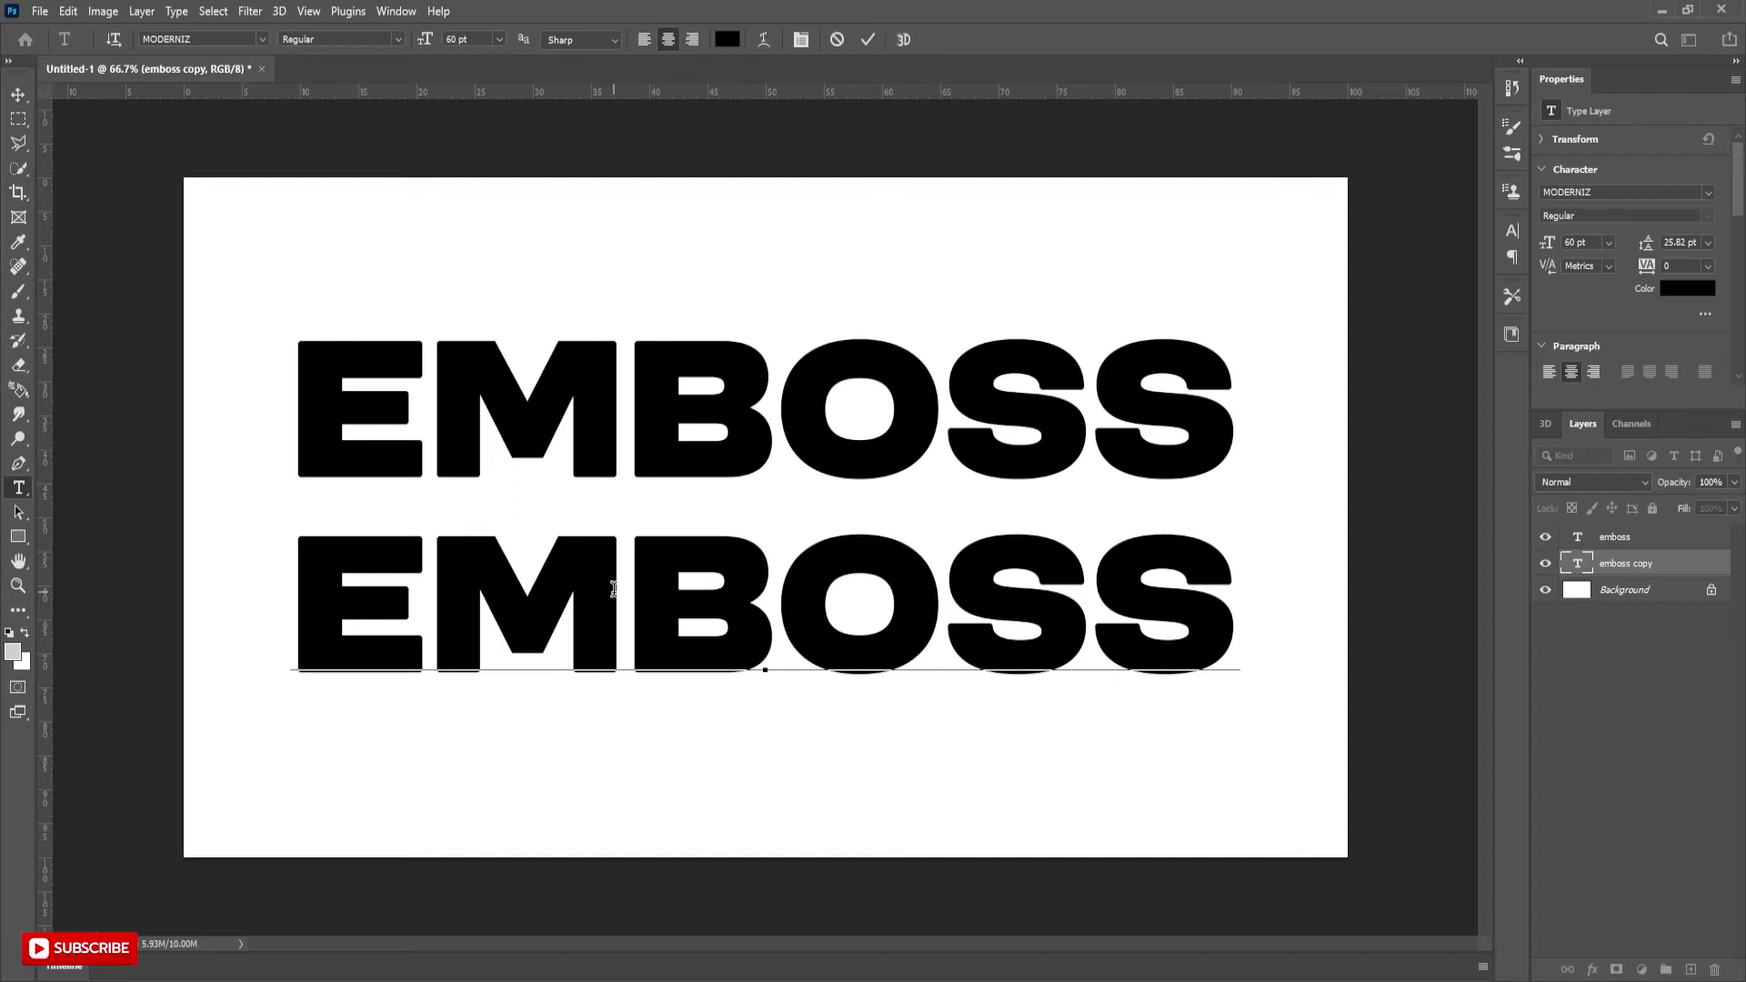
key(BackSpace)
key(BackSpace)
text(de)
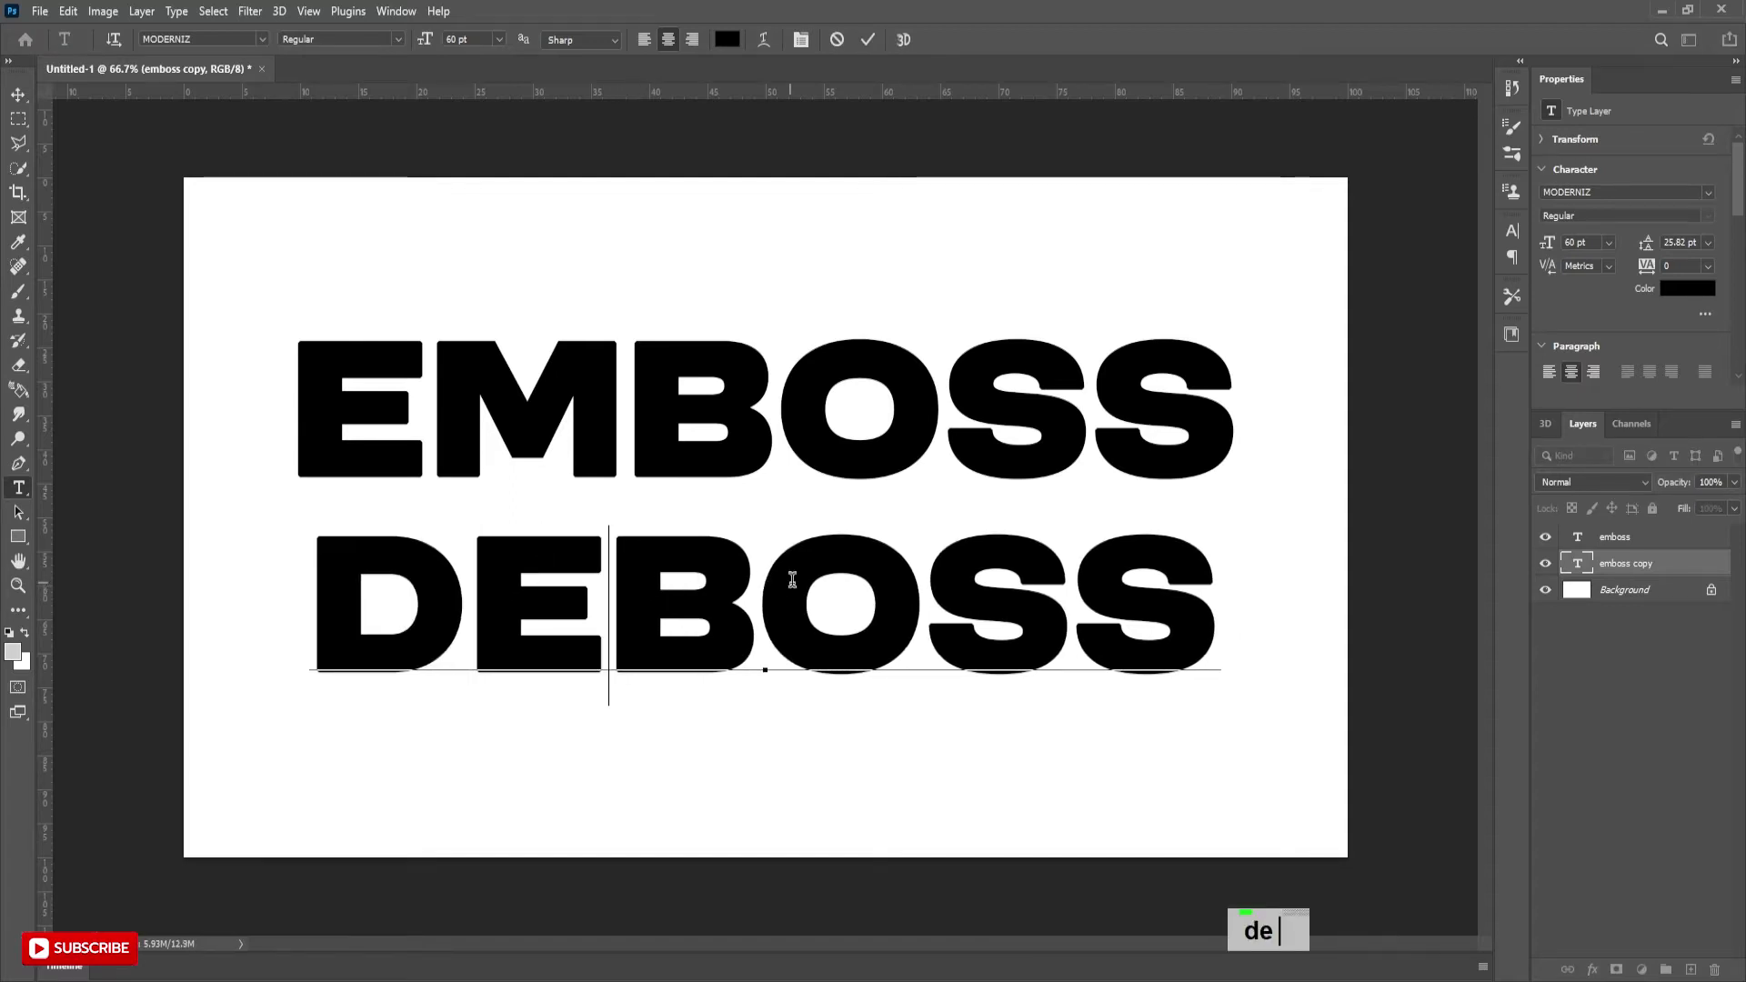
click(865, 41)
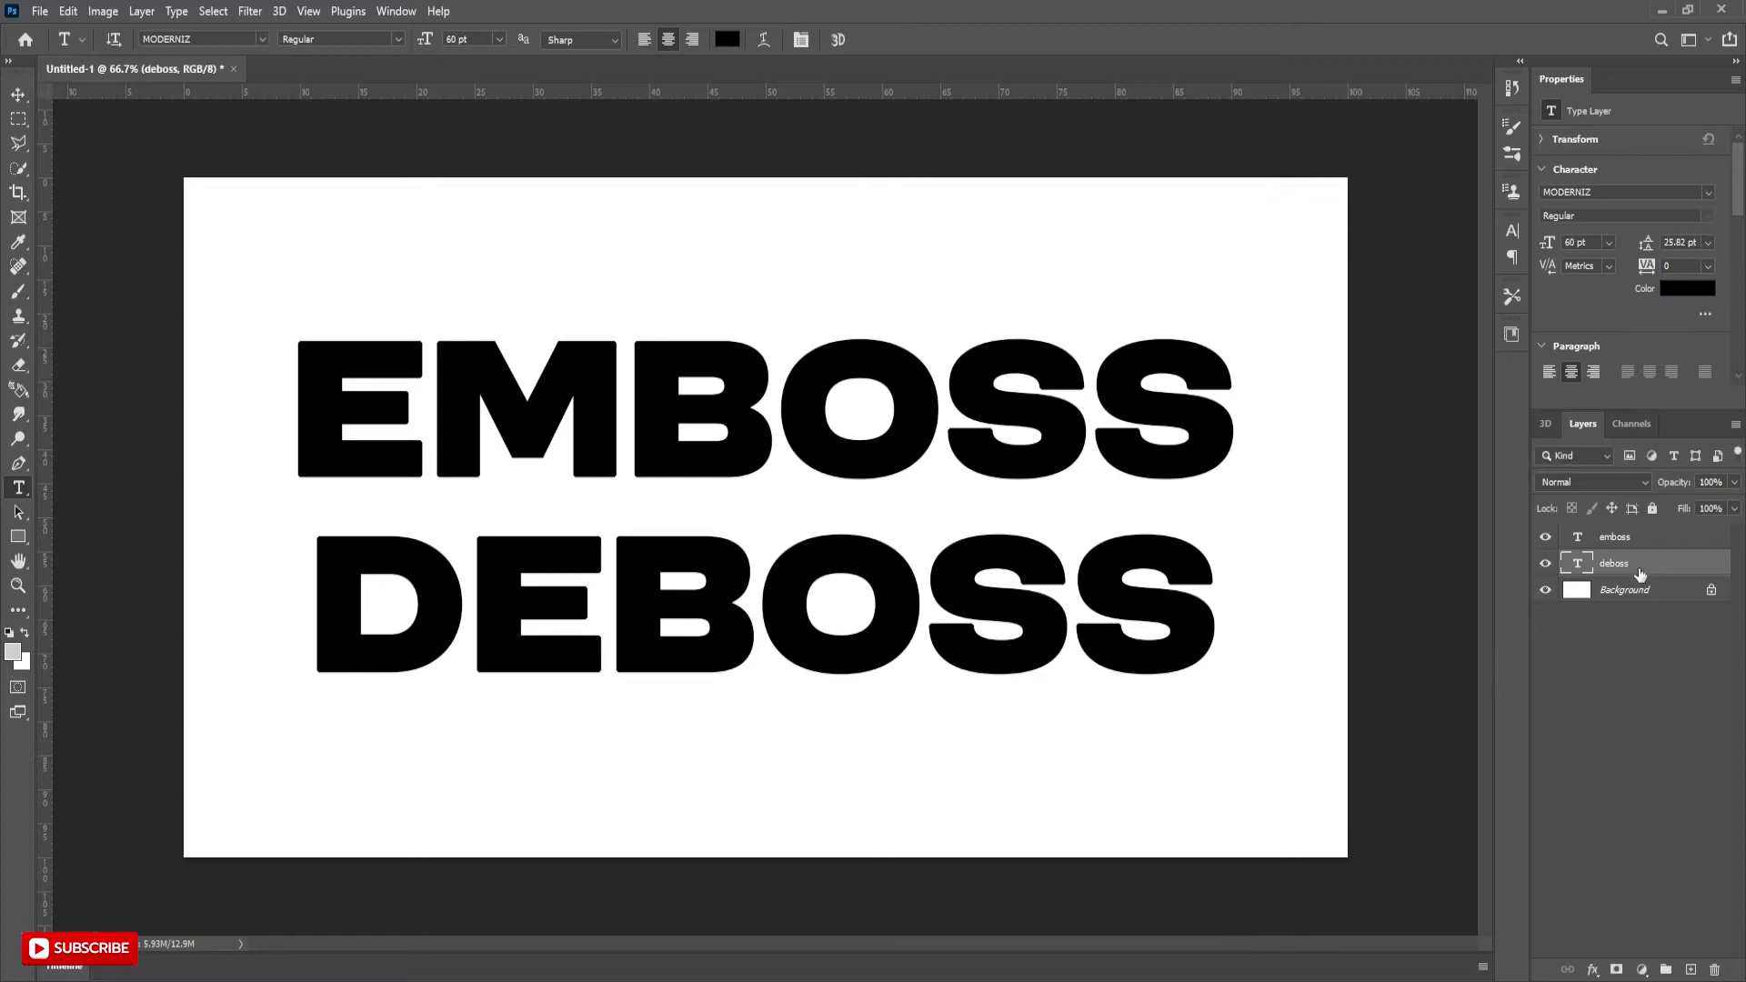
Step: Centre DEBOSS horizontally on the canvas, then select the Background layer
key(ctrl+a)
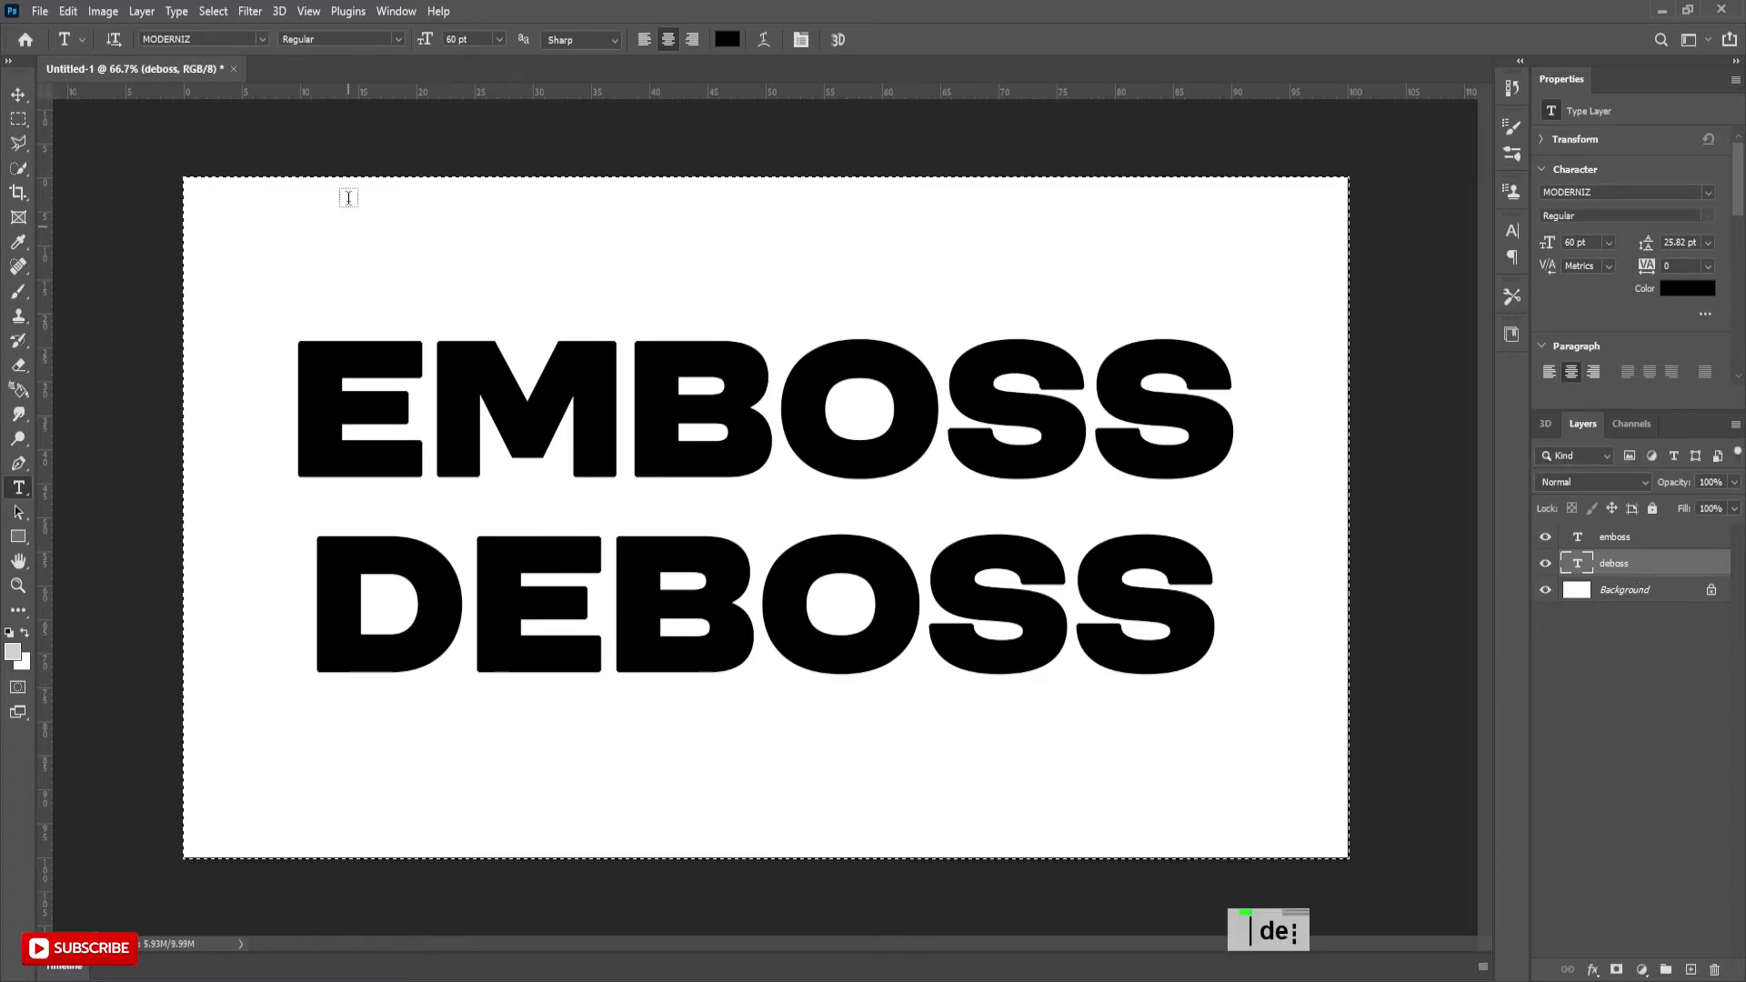
key(v)
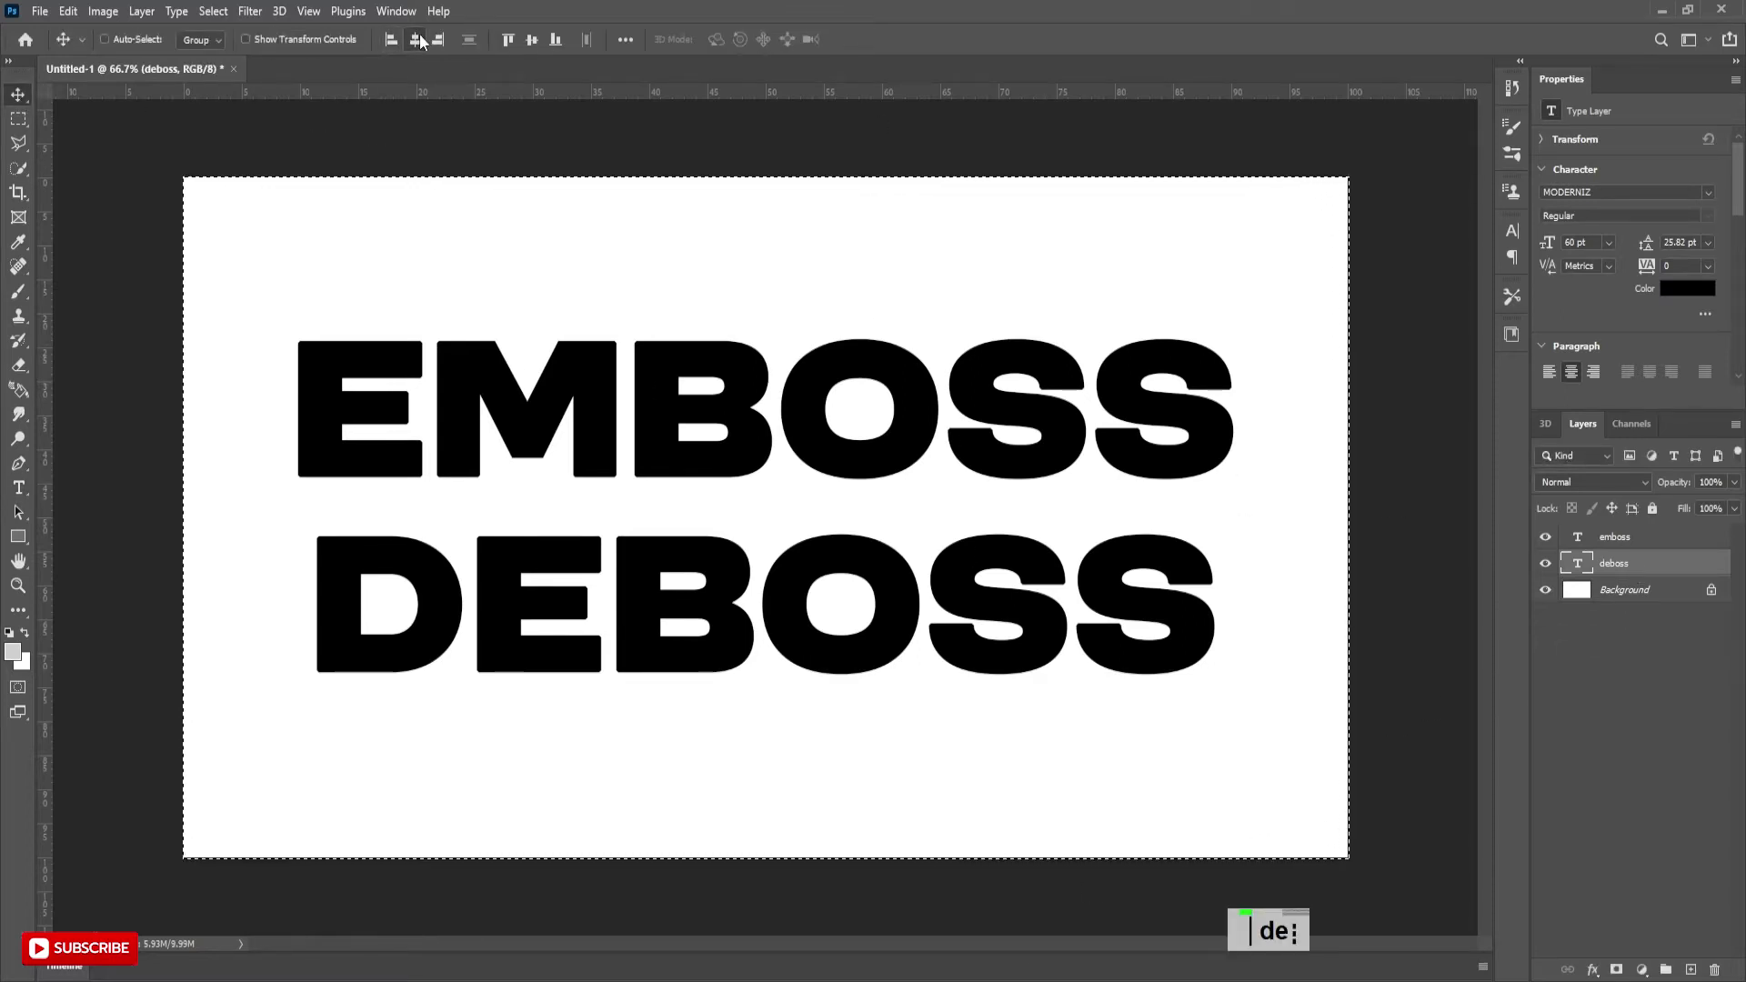
click(418, 40)
key(ctrl+d)
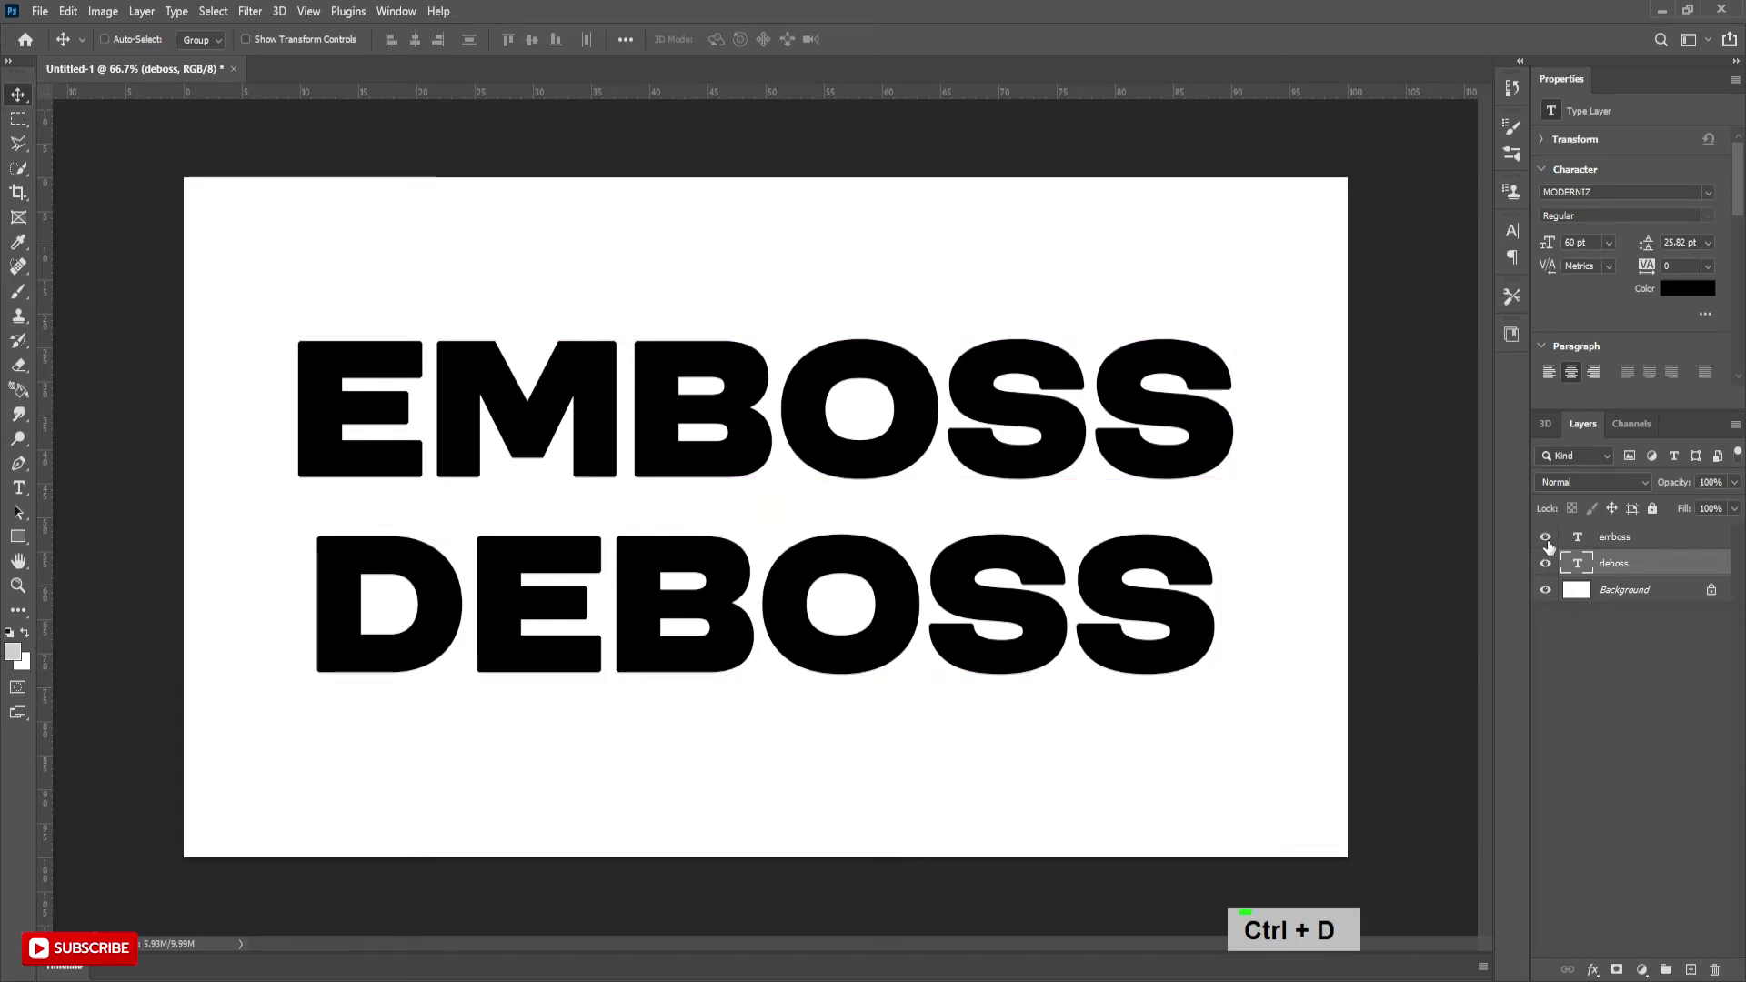
click(1621, 593)
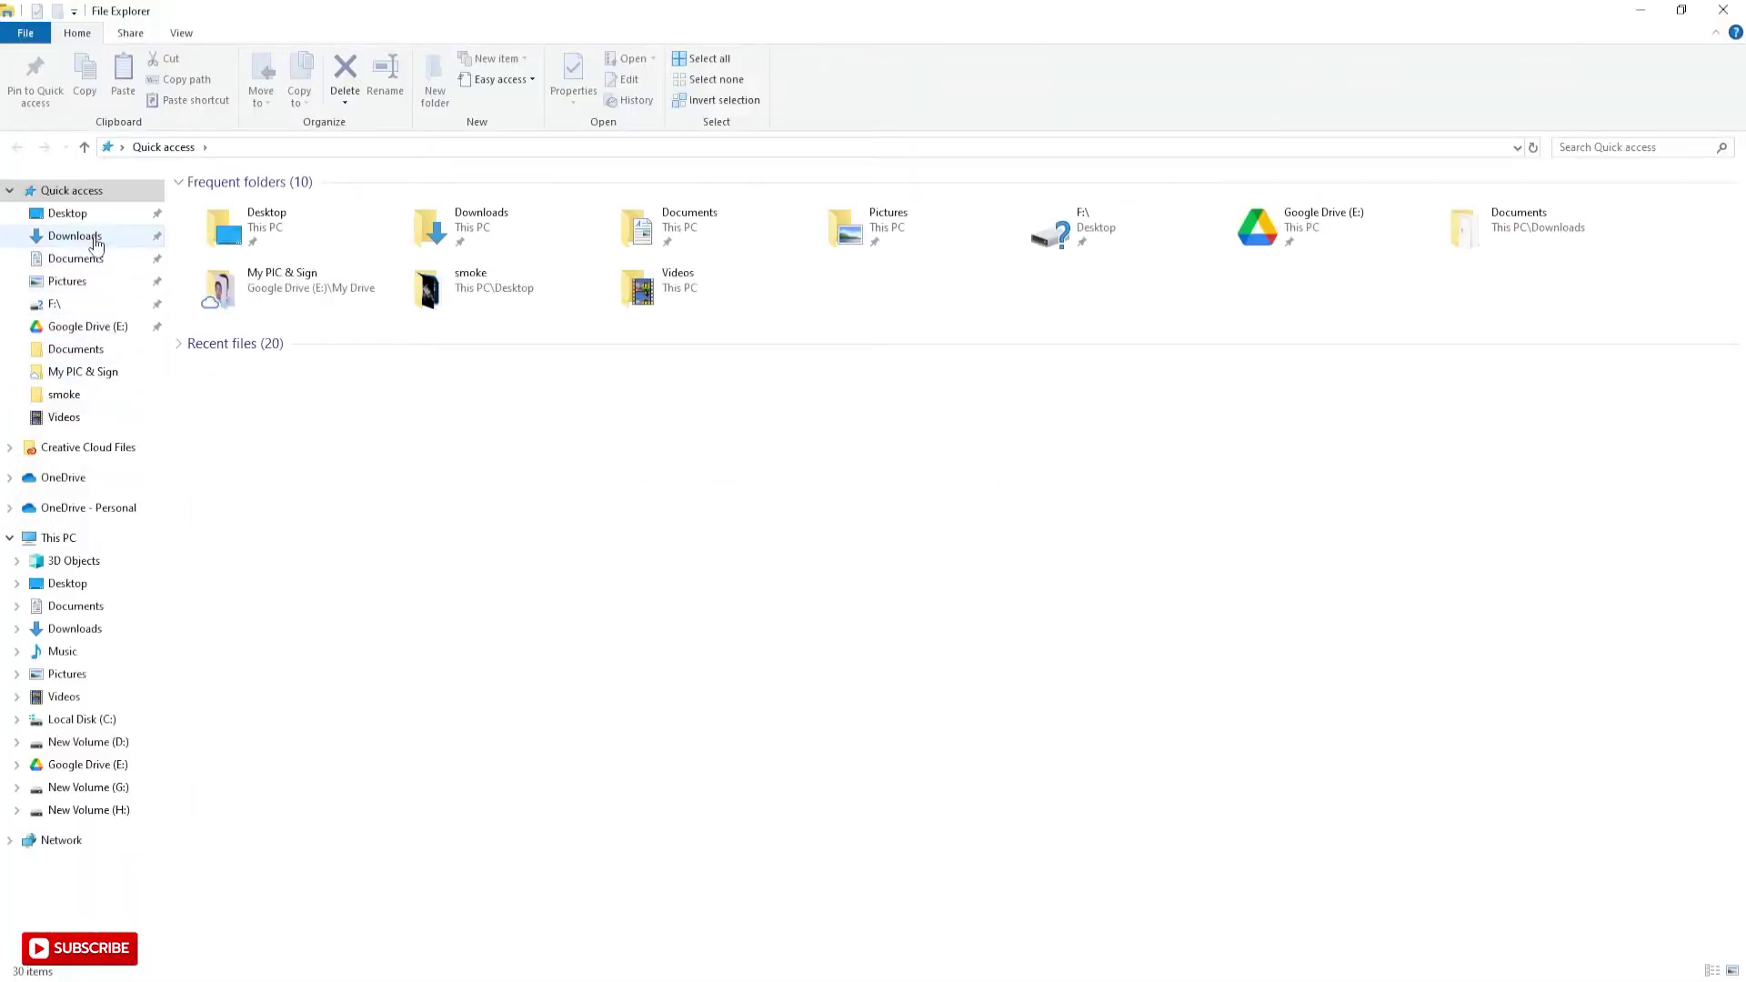
Step: Place red-1262572_1920 from Downloads into the document beneath the two text layers
click(72, 235)
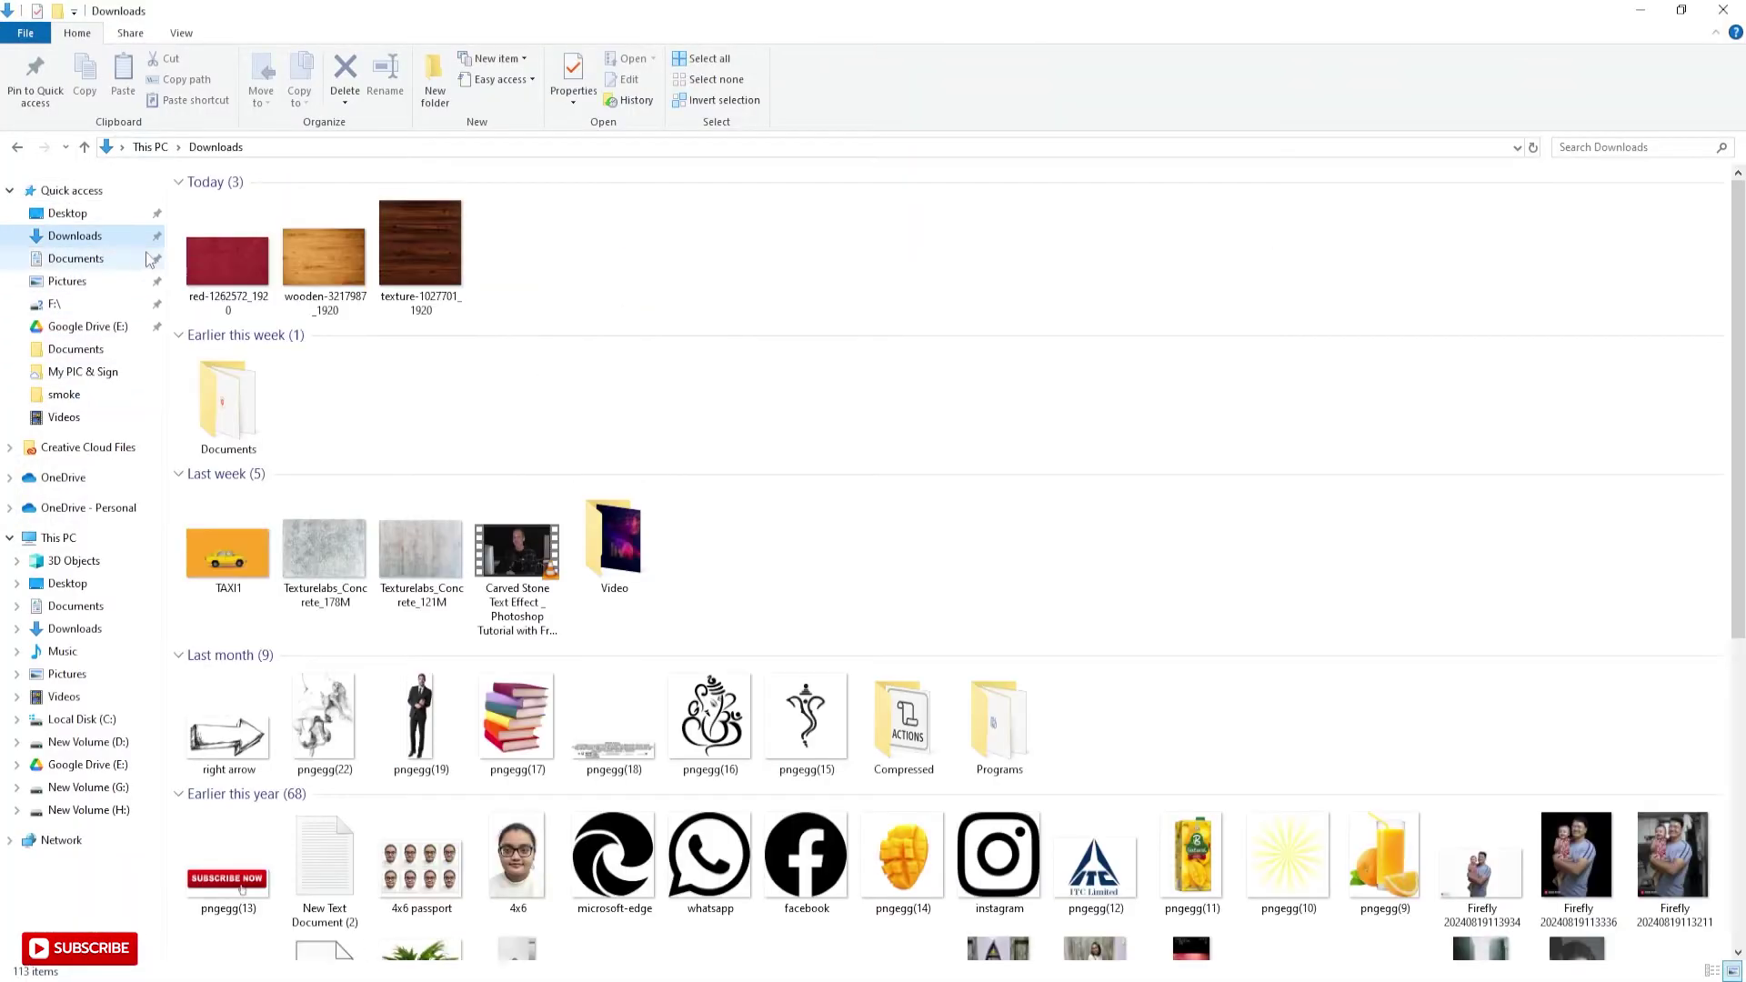
click(228, 256)
drag(227, 257, 793, 842)
click(902, 39)
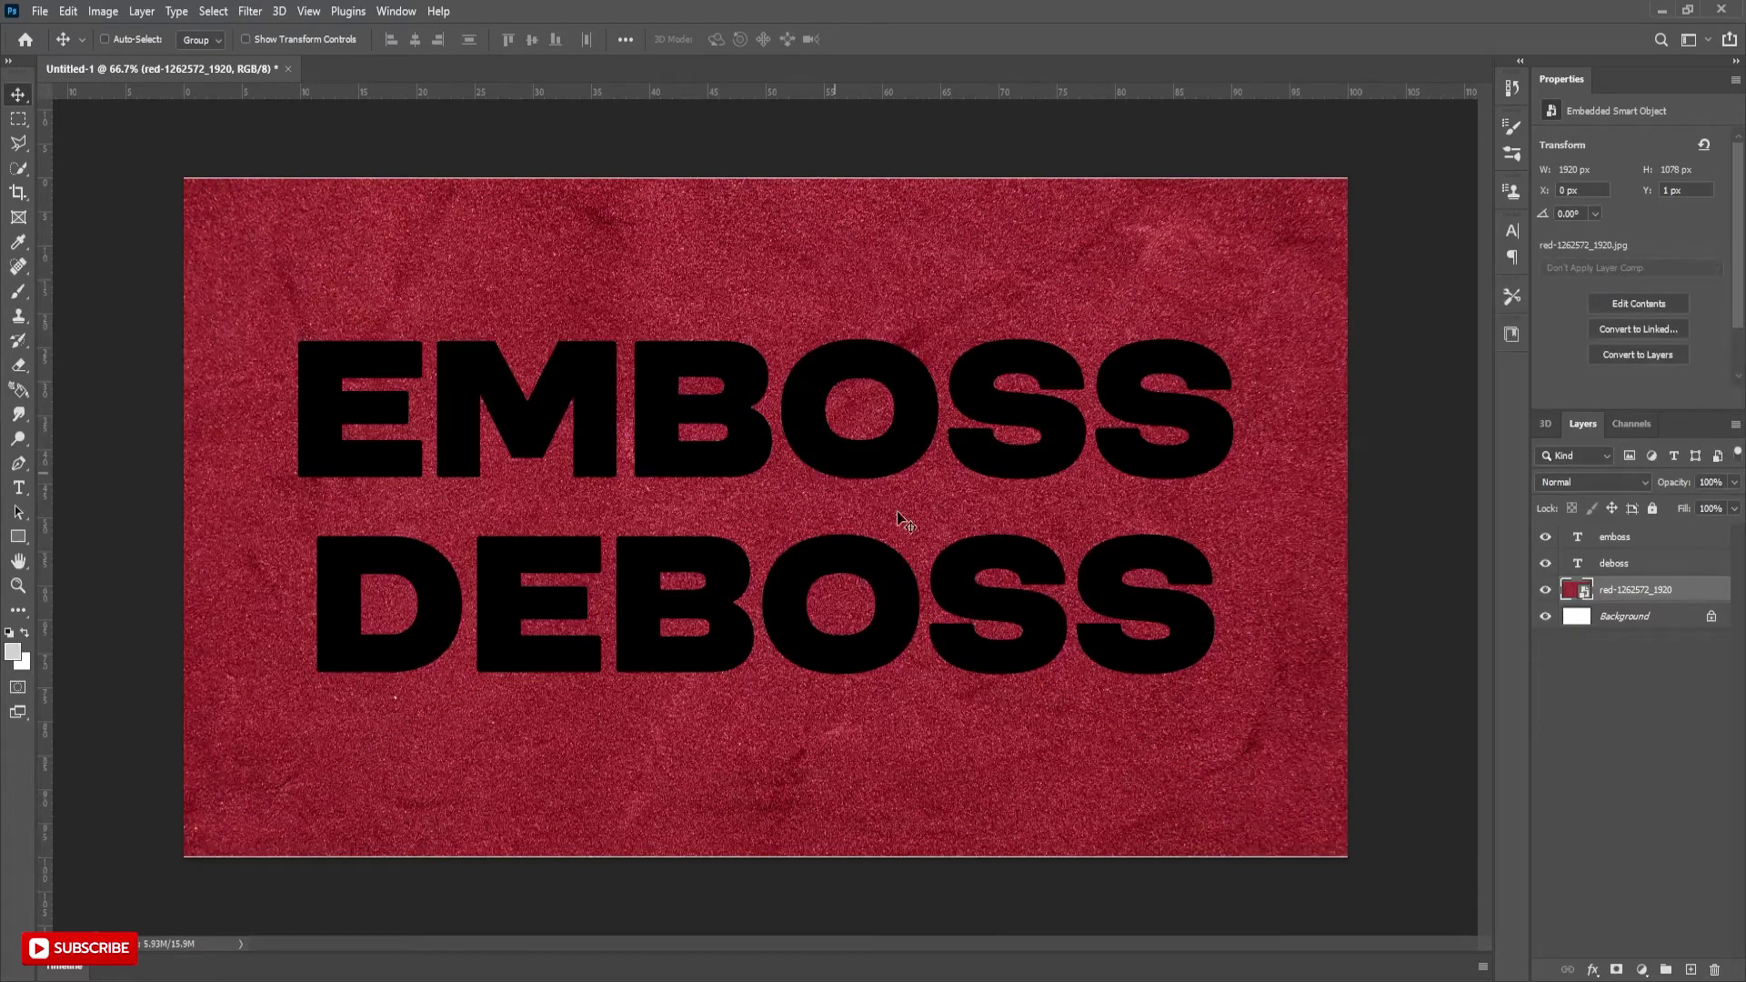
click(1618, 570)
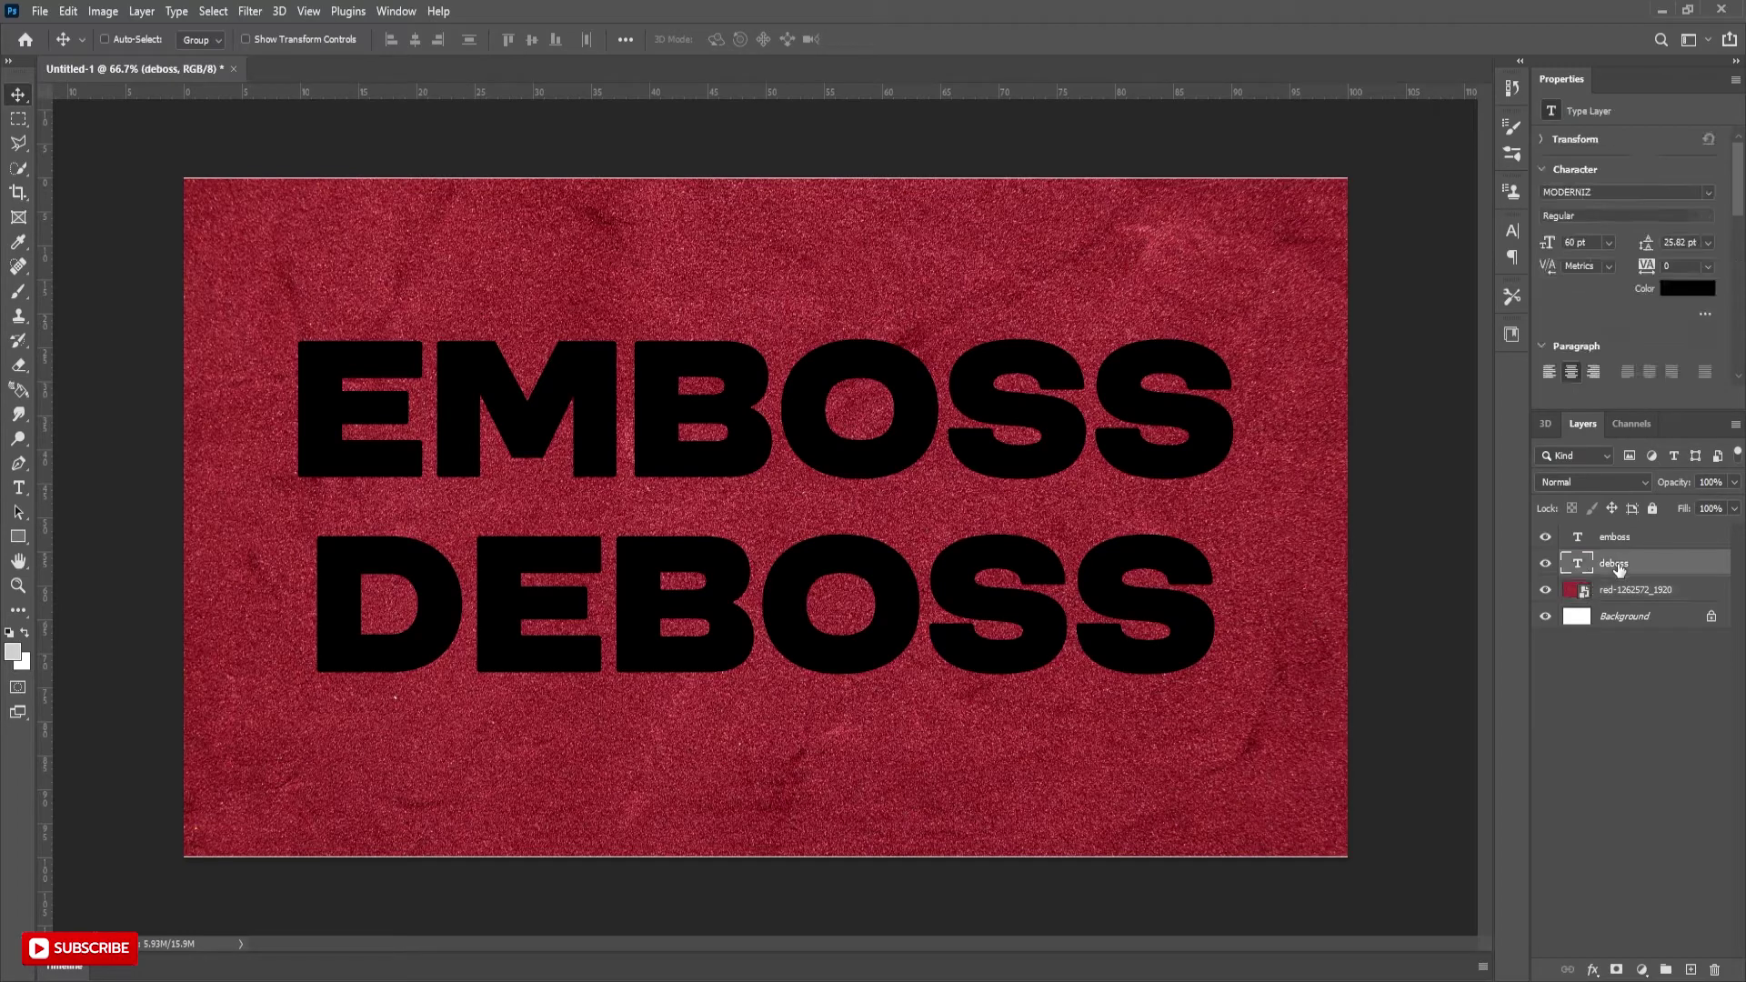
Step: Set the DEBOSS layer's Fill Opacity to 0% and enable Bevel & Emboss
click(1593, 969)
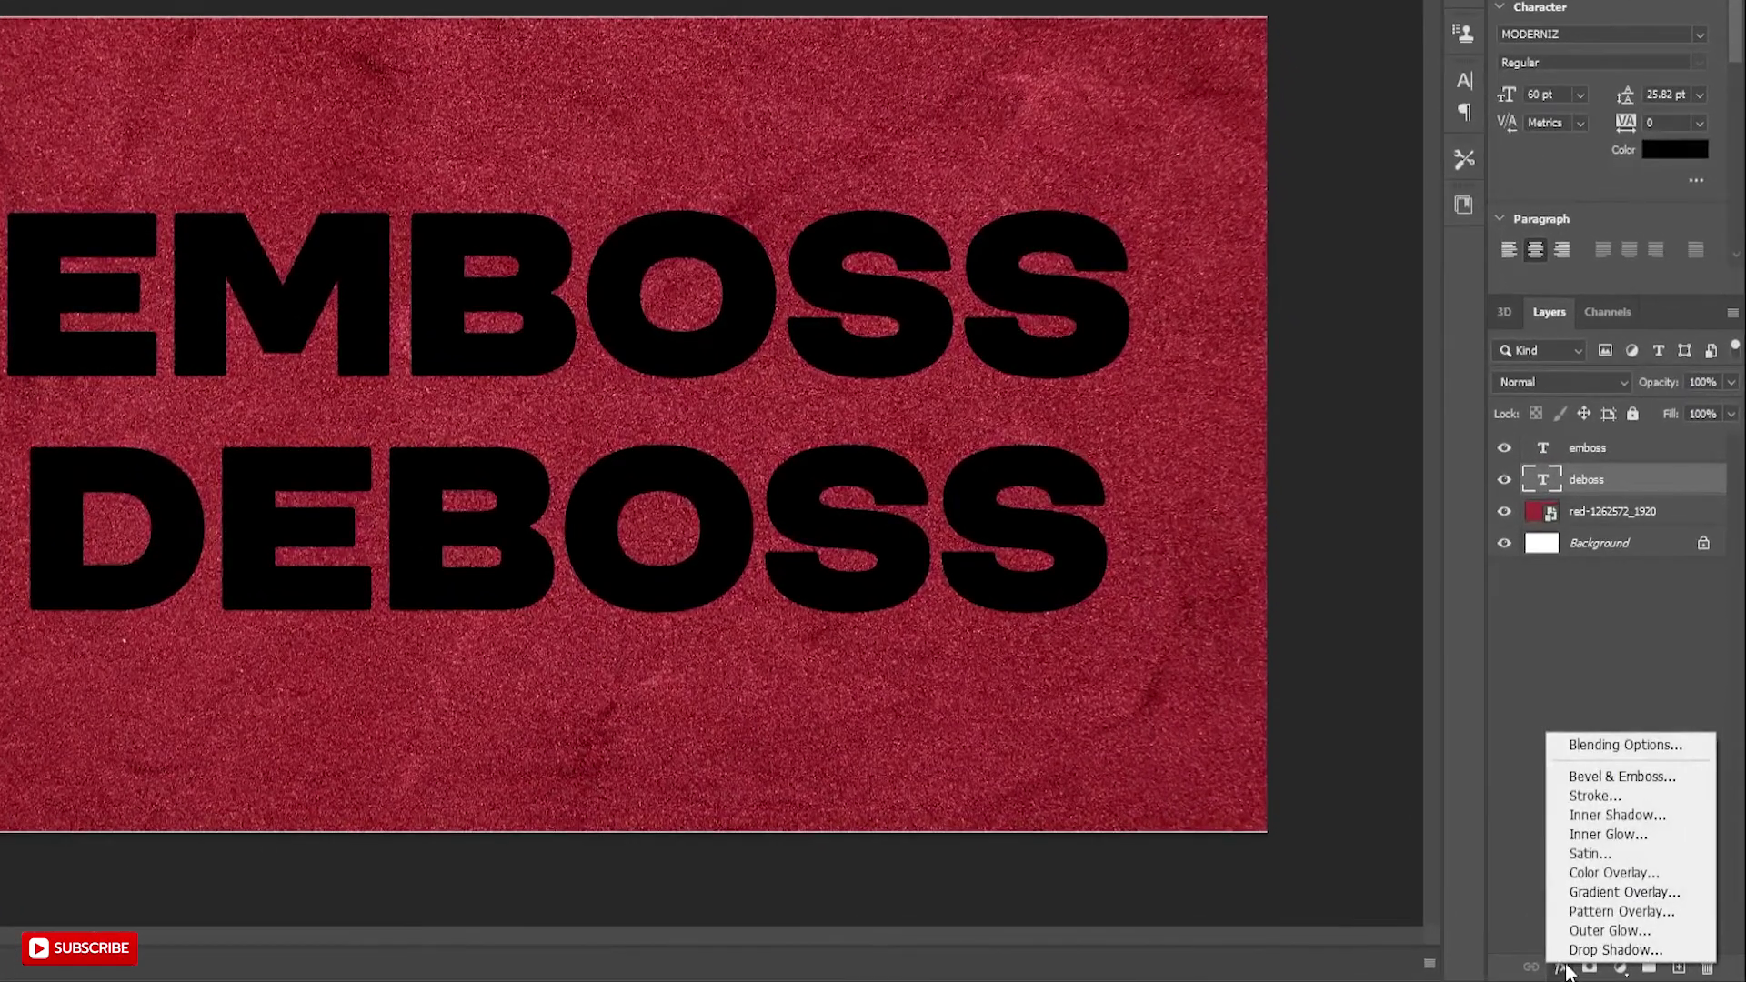
click(1625, 744)
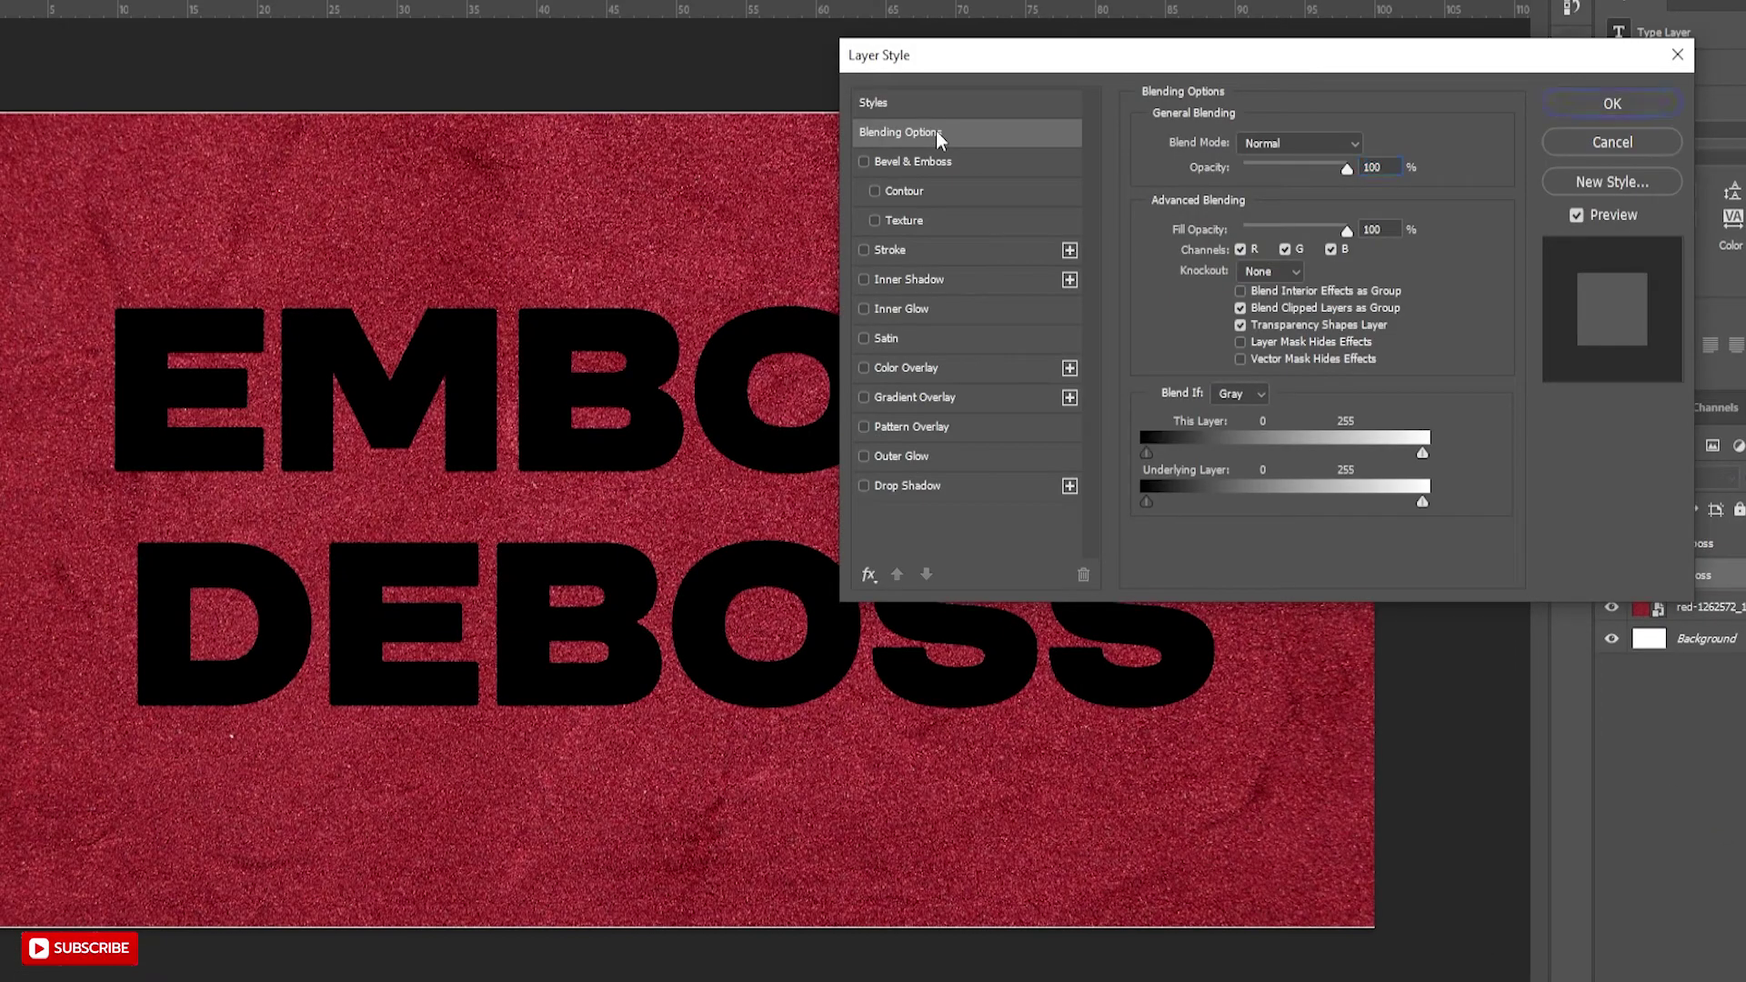
drag(1346, 231, 1230, 240)
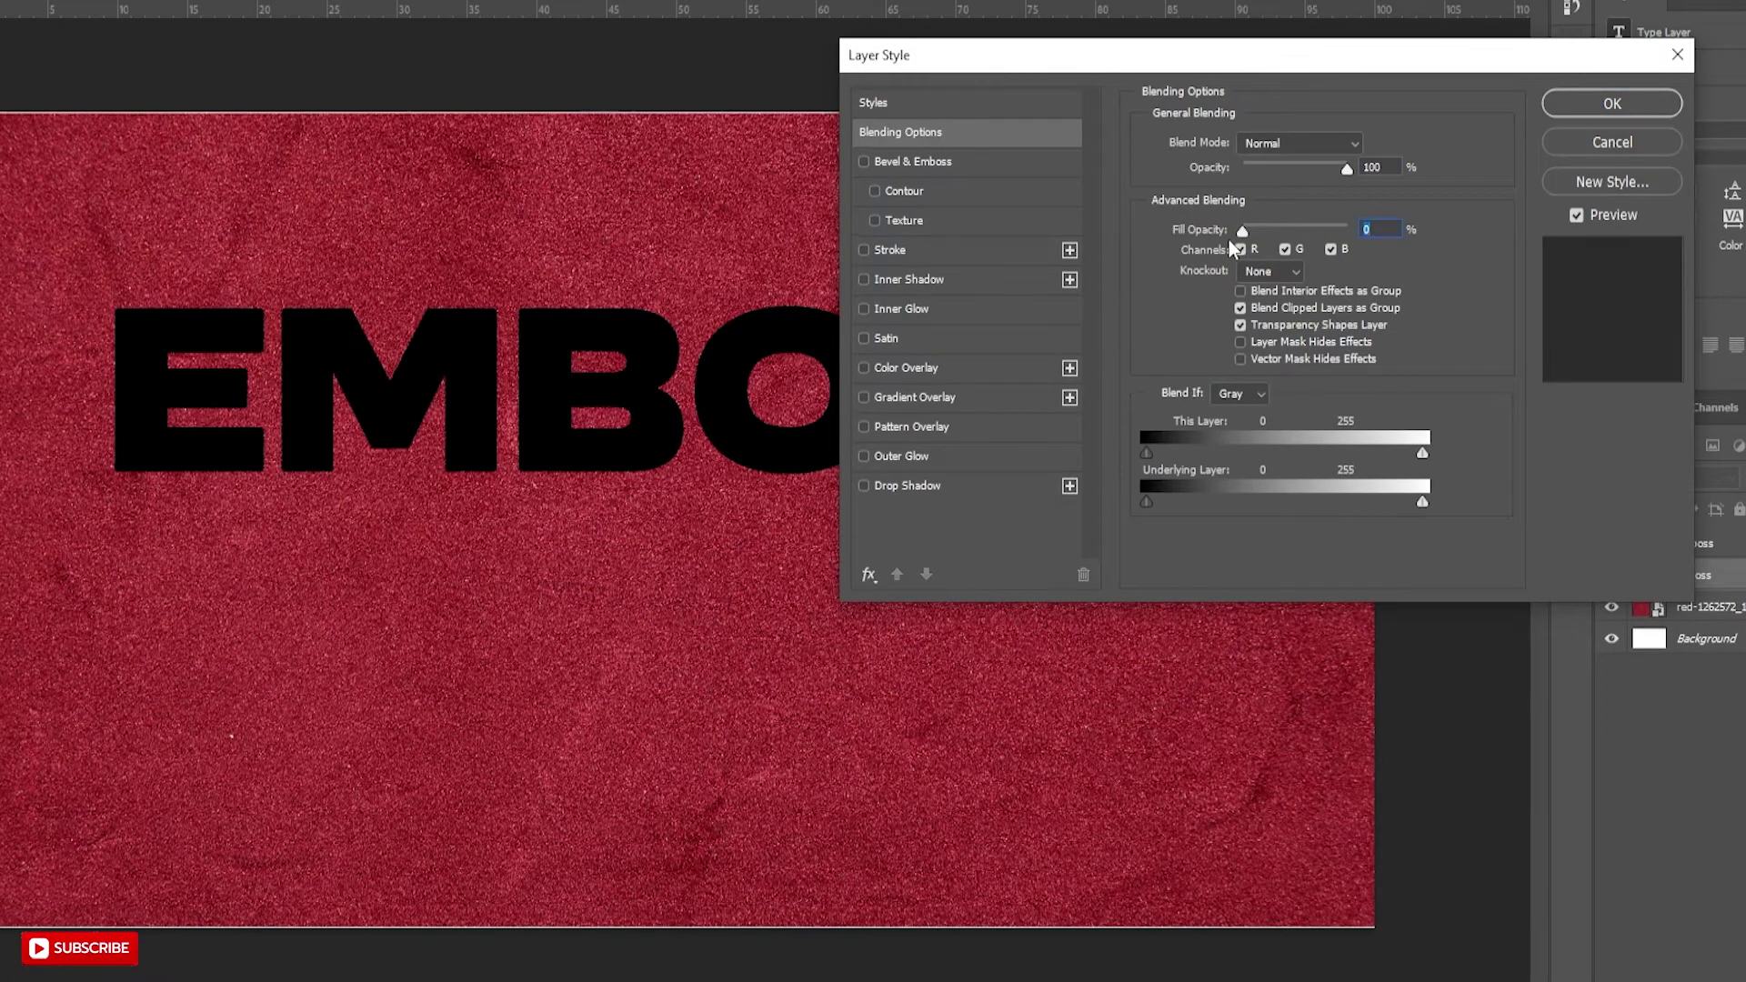
click(924, 161)
Step: Reset the bevel, then set Style to Emboss, Depth 260% and Direction Down
click(1368, 568)
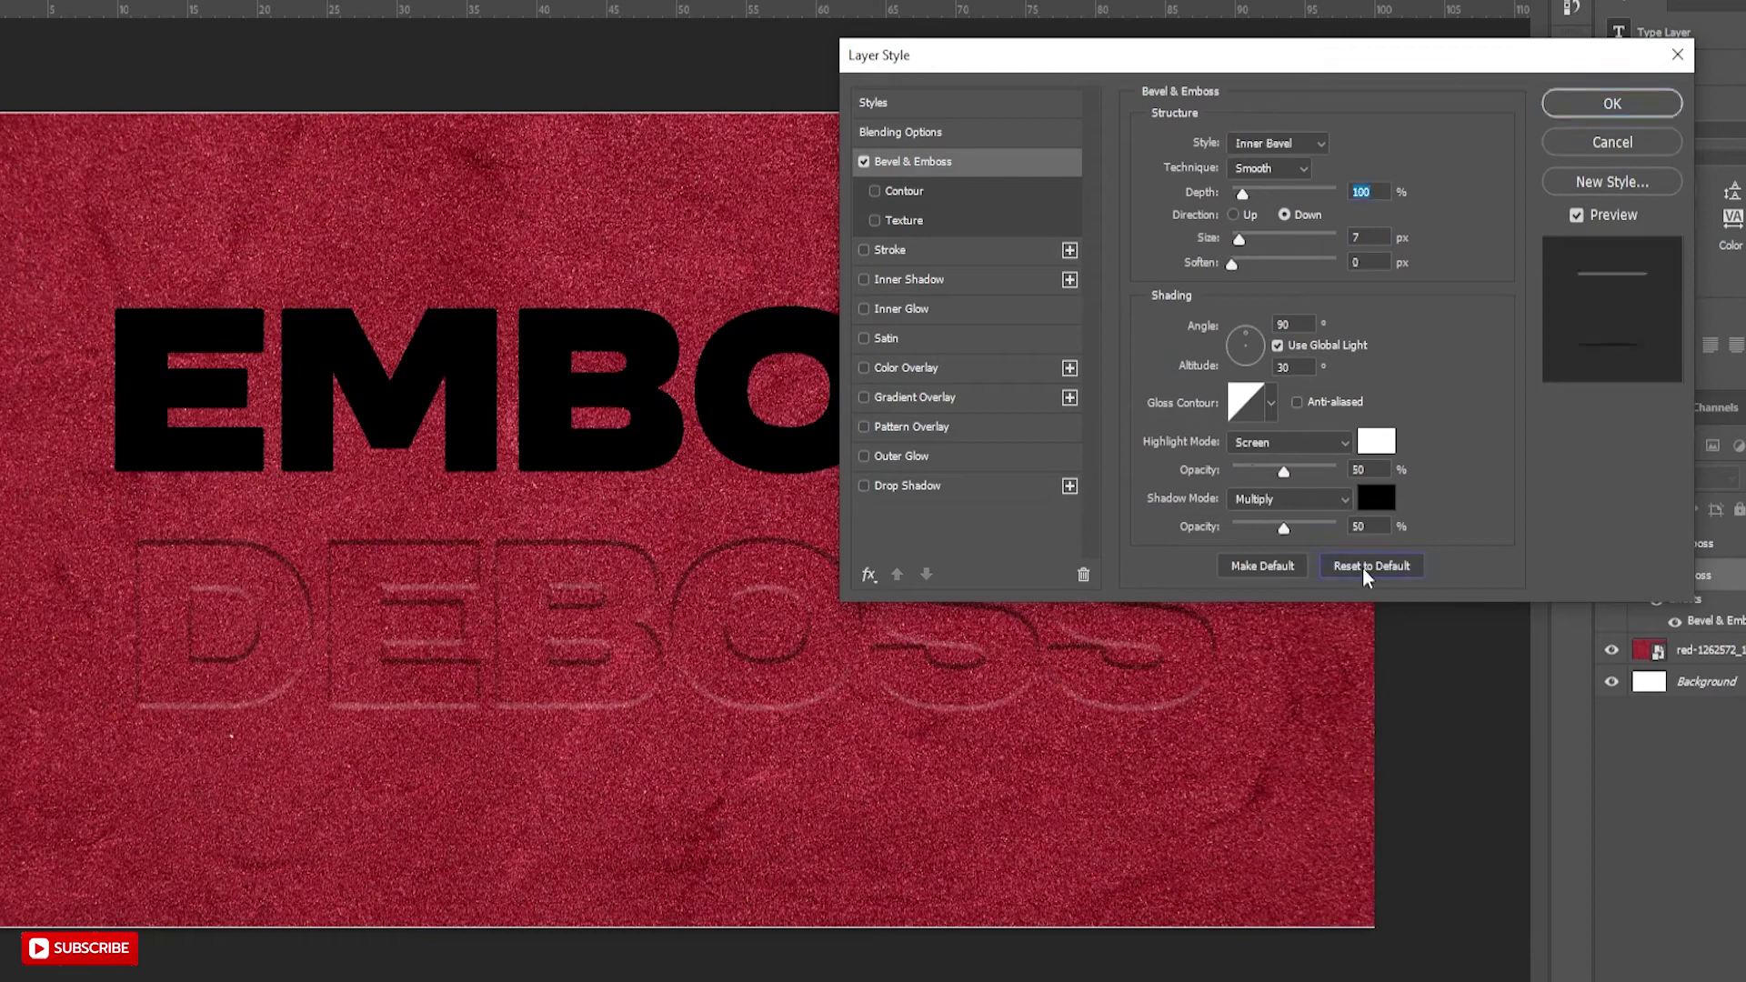
click(1319, 144)
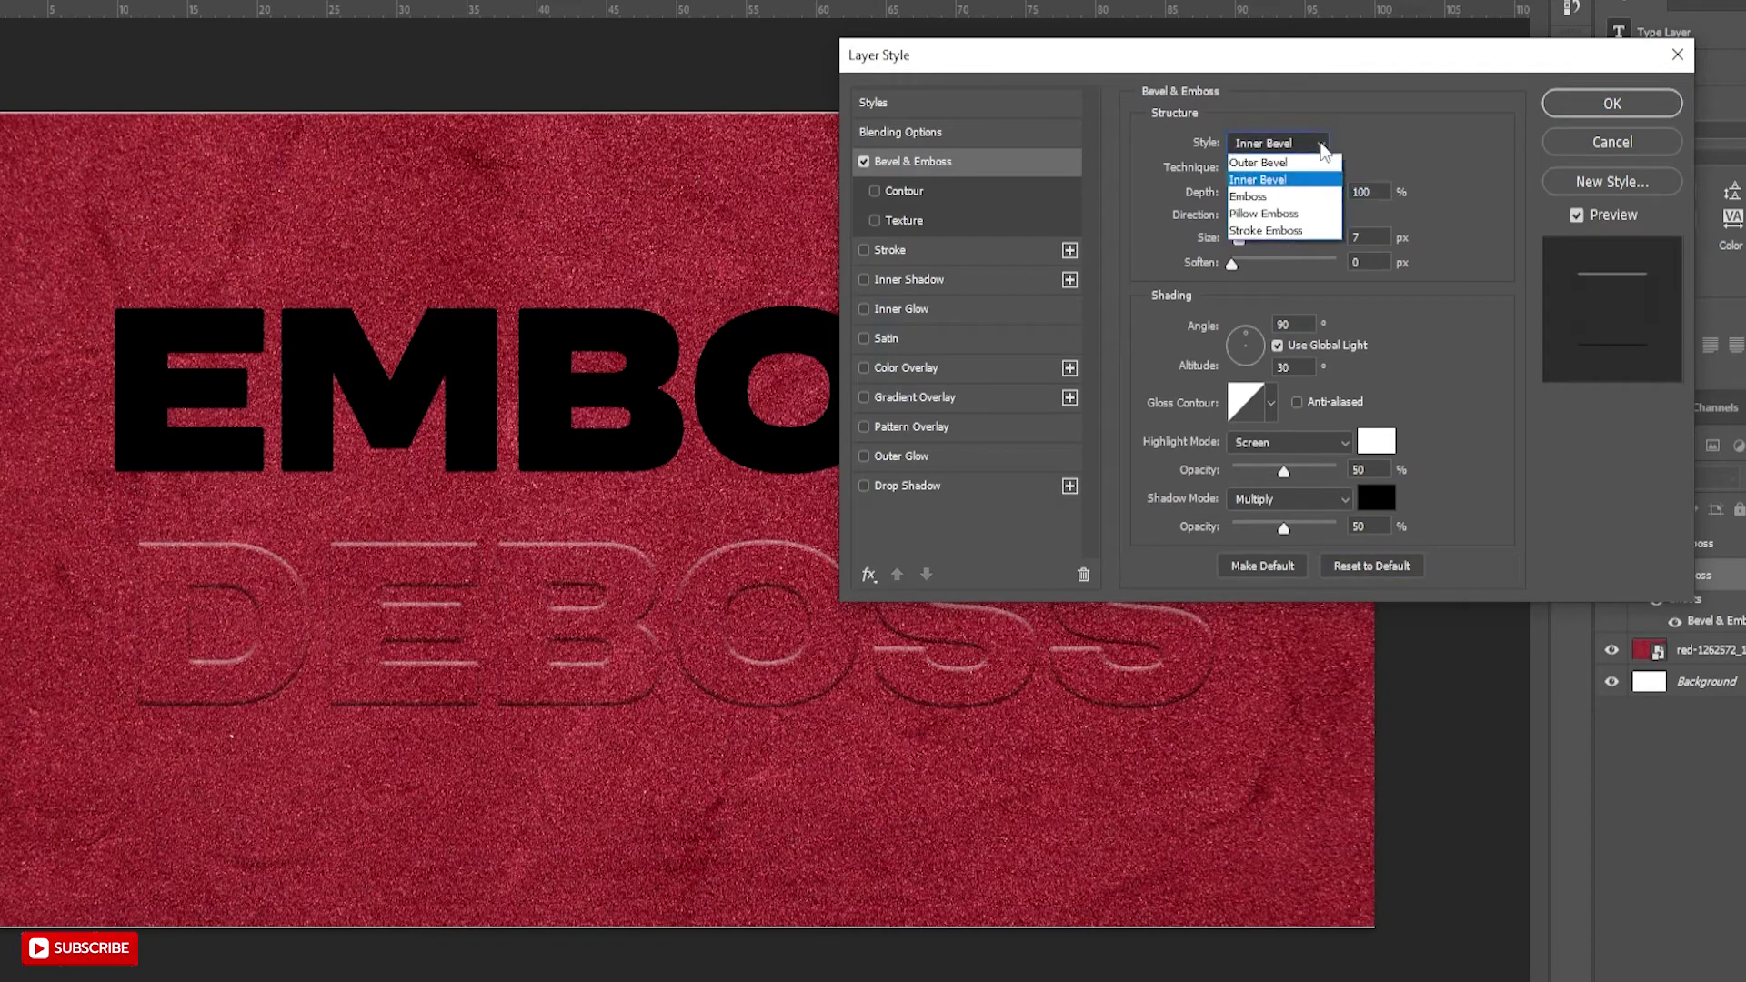
click(1247, 197)
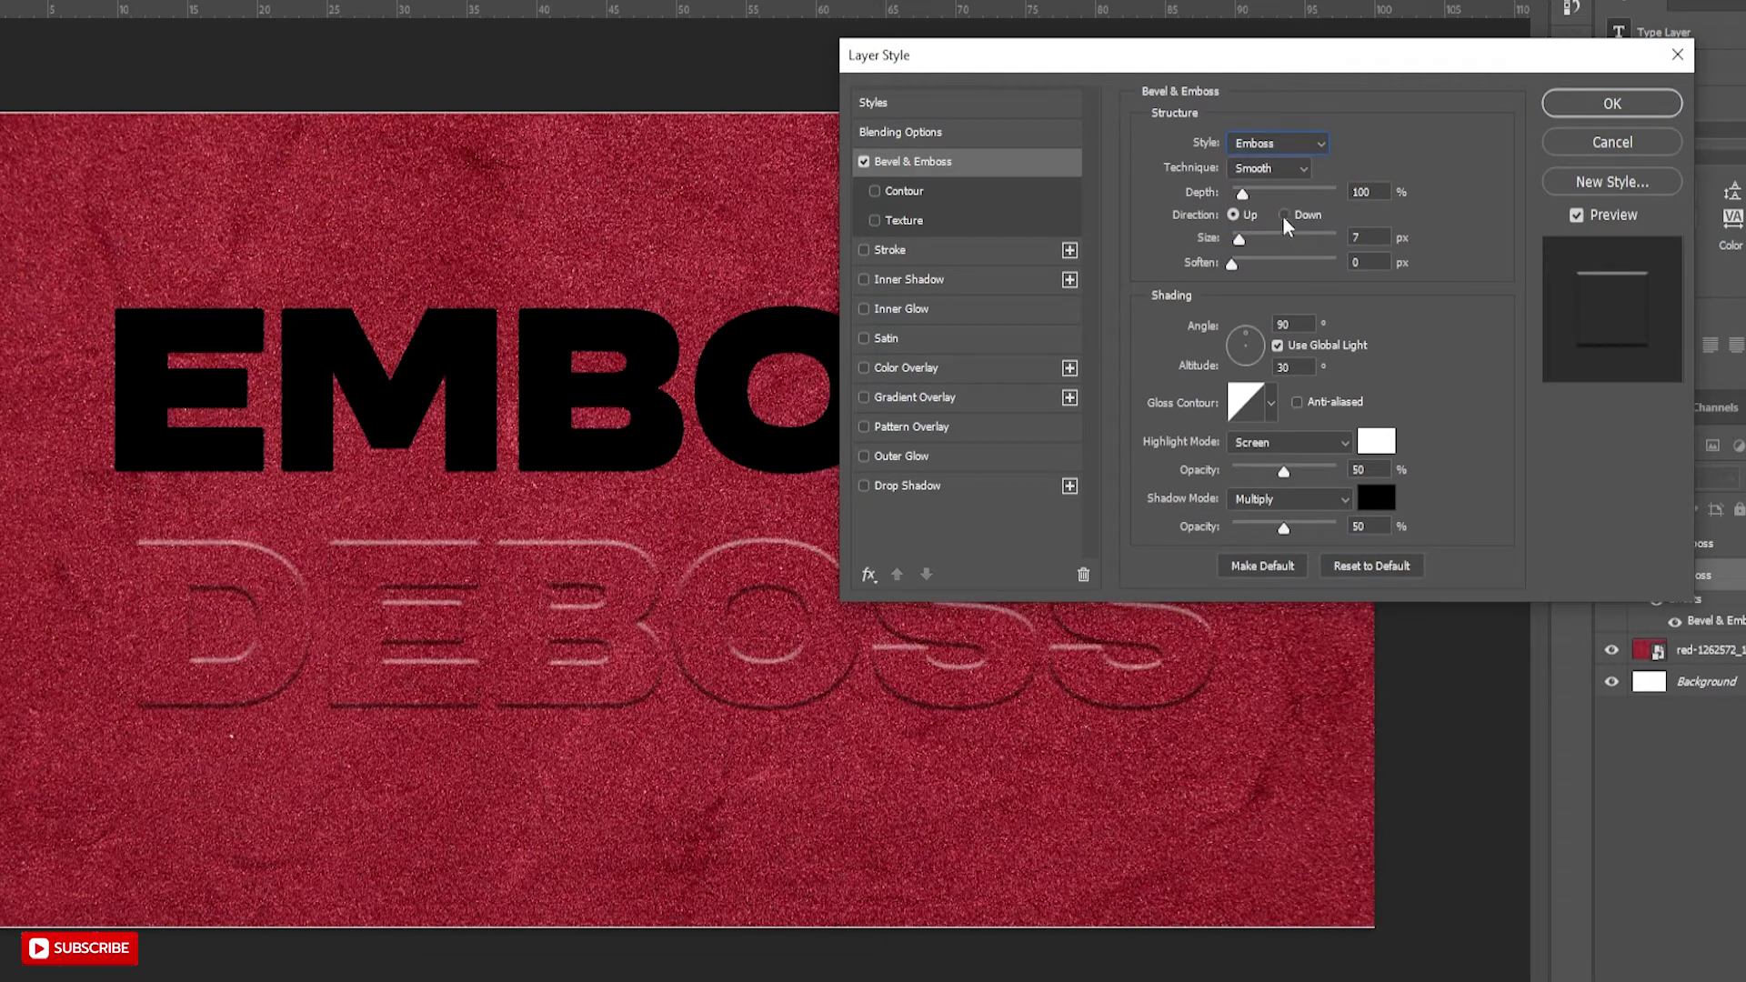
mouse_move(1262, 198)
mouse_down()
mouse_move(1244, 198)
mouse_move(1263, 198)
mouse_up()
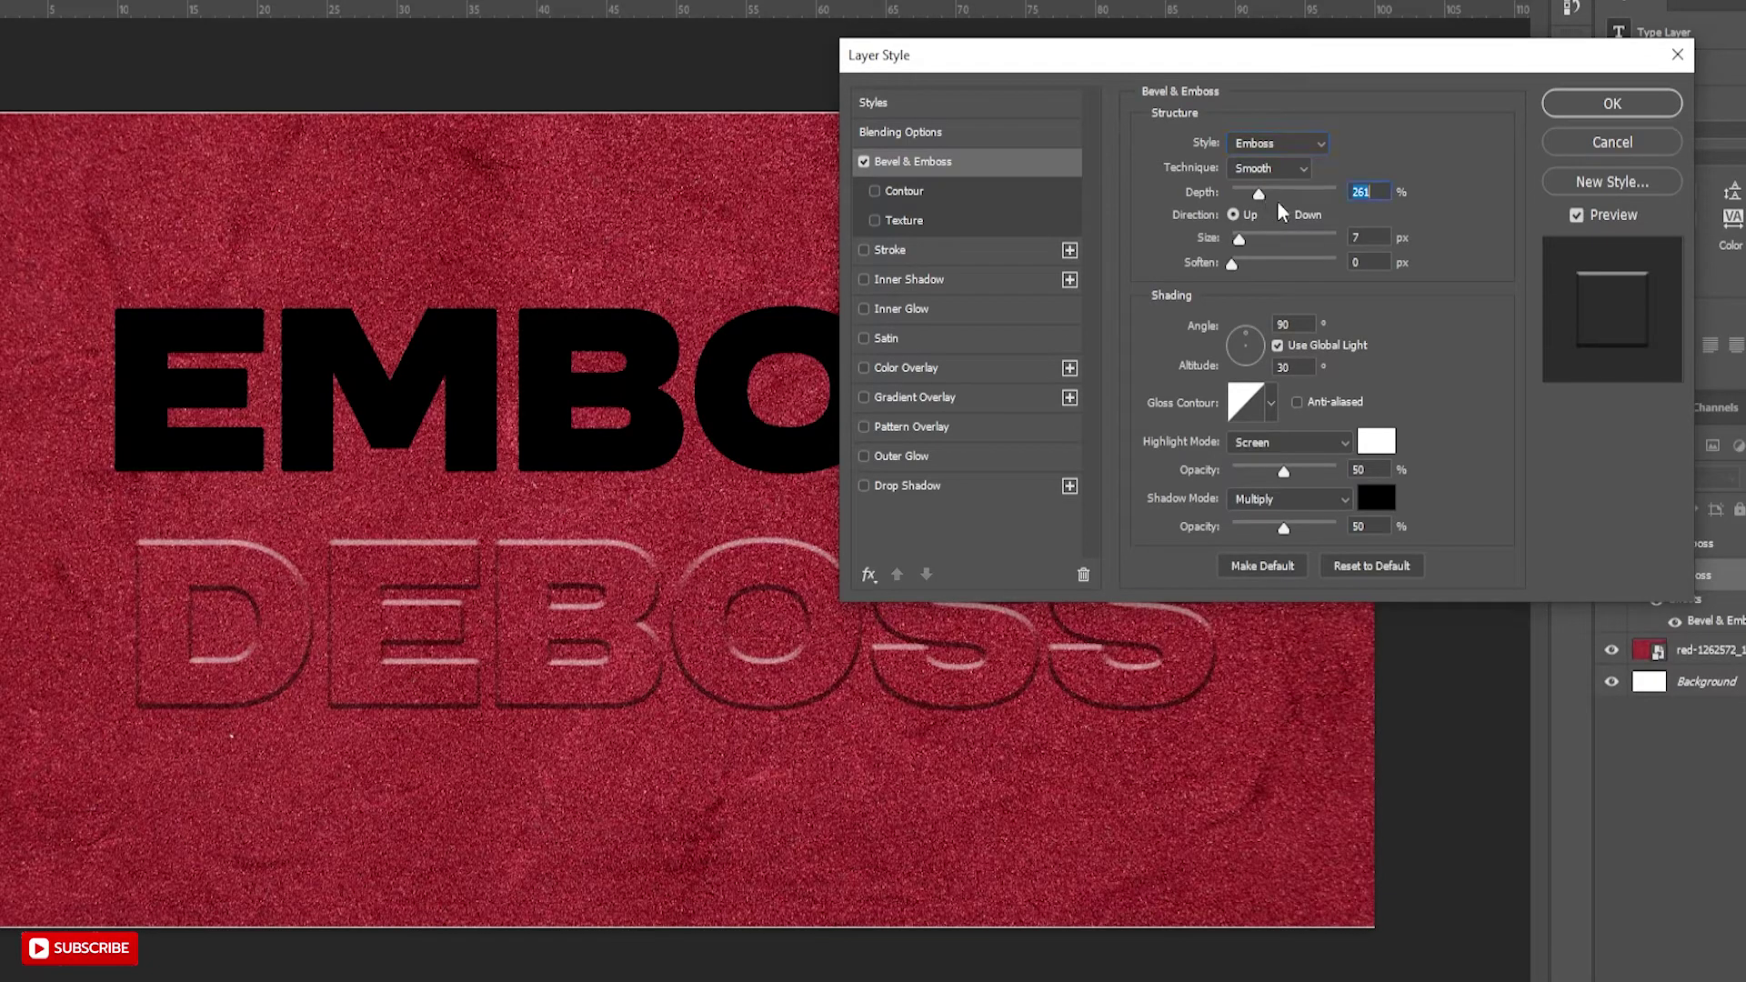
text(260)
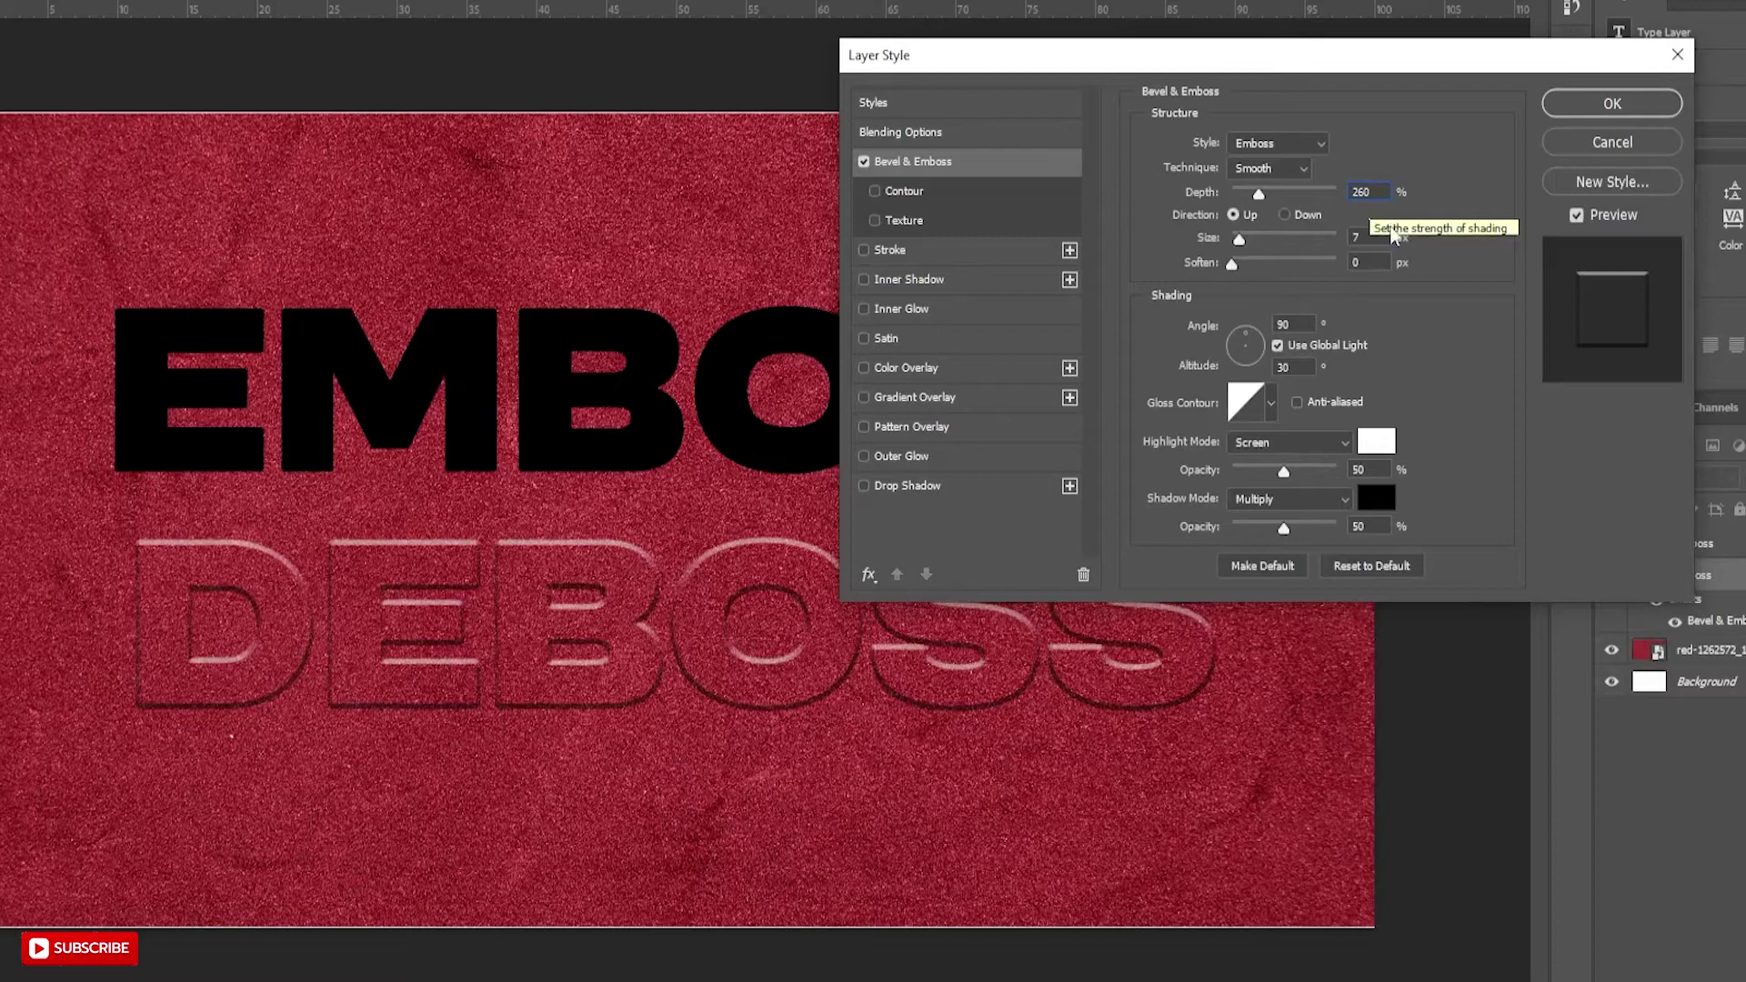
click(1285, 216)
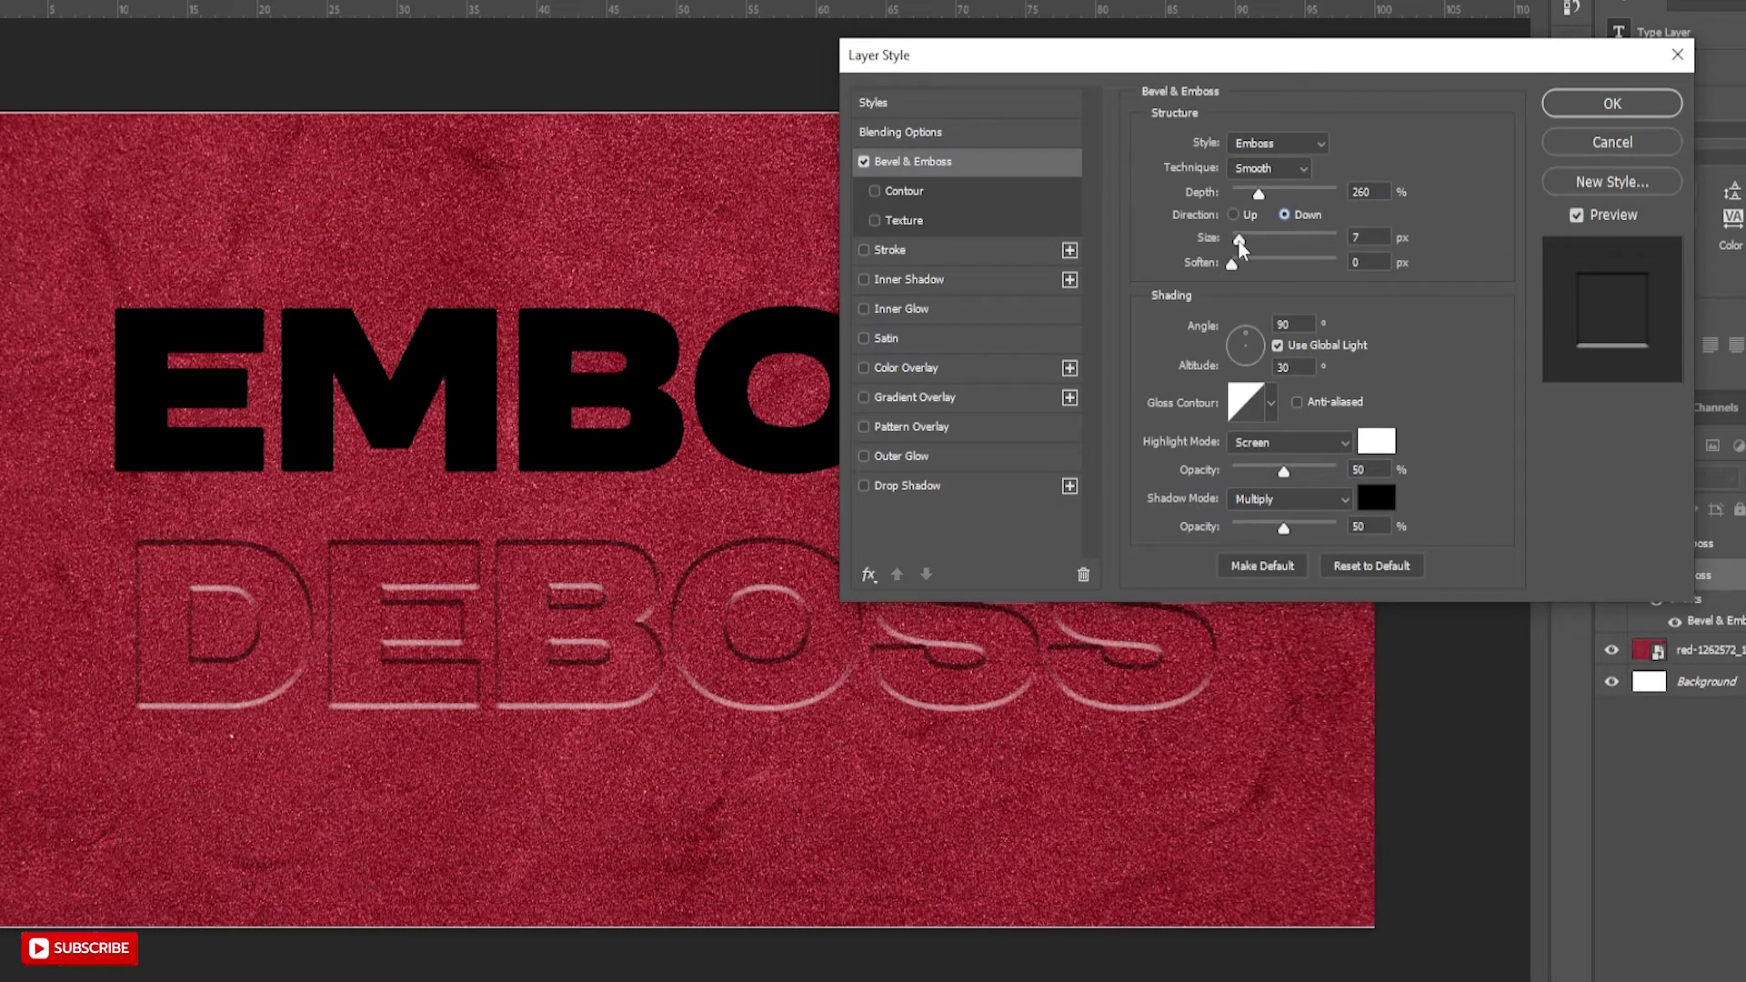
Step: Set the bevel size to 6, light angle to 130°, and highlight opacity to 22%
drag(1240, 245, 1238, 265)
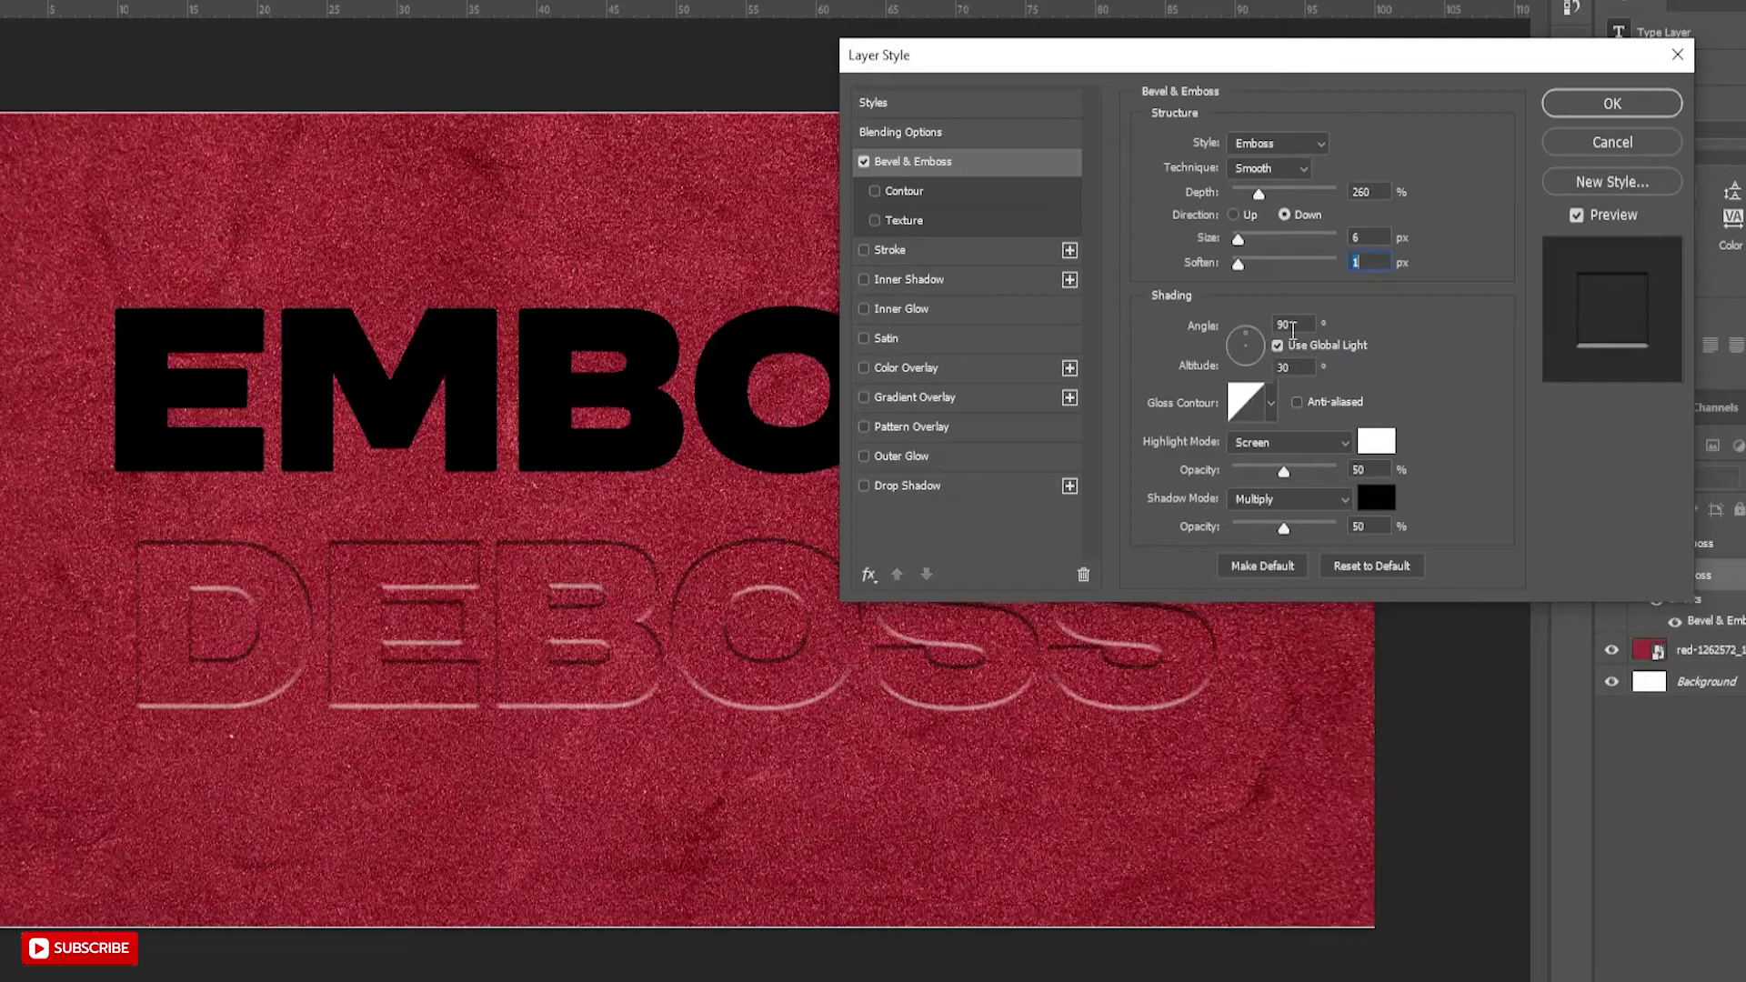
double_click(1281, 325)
text(130)
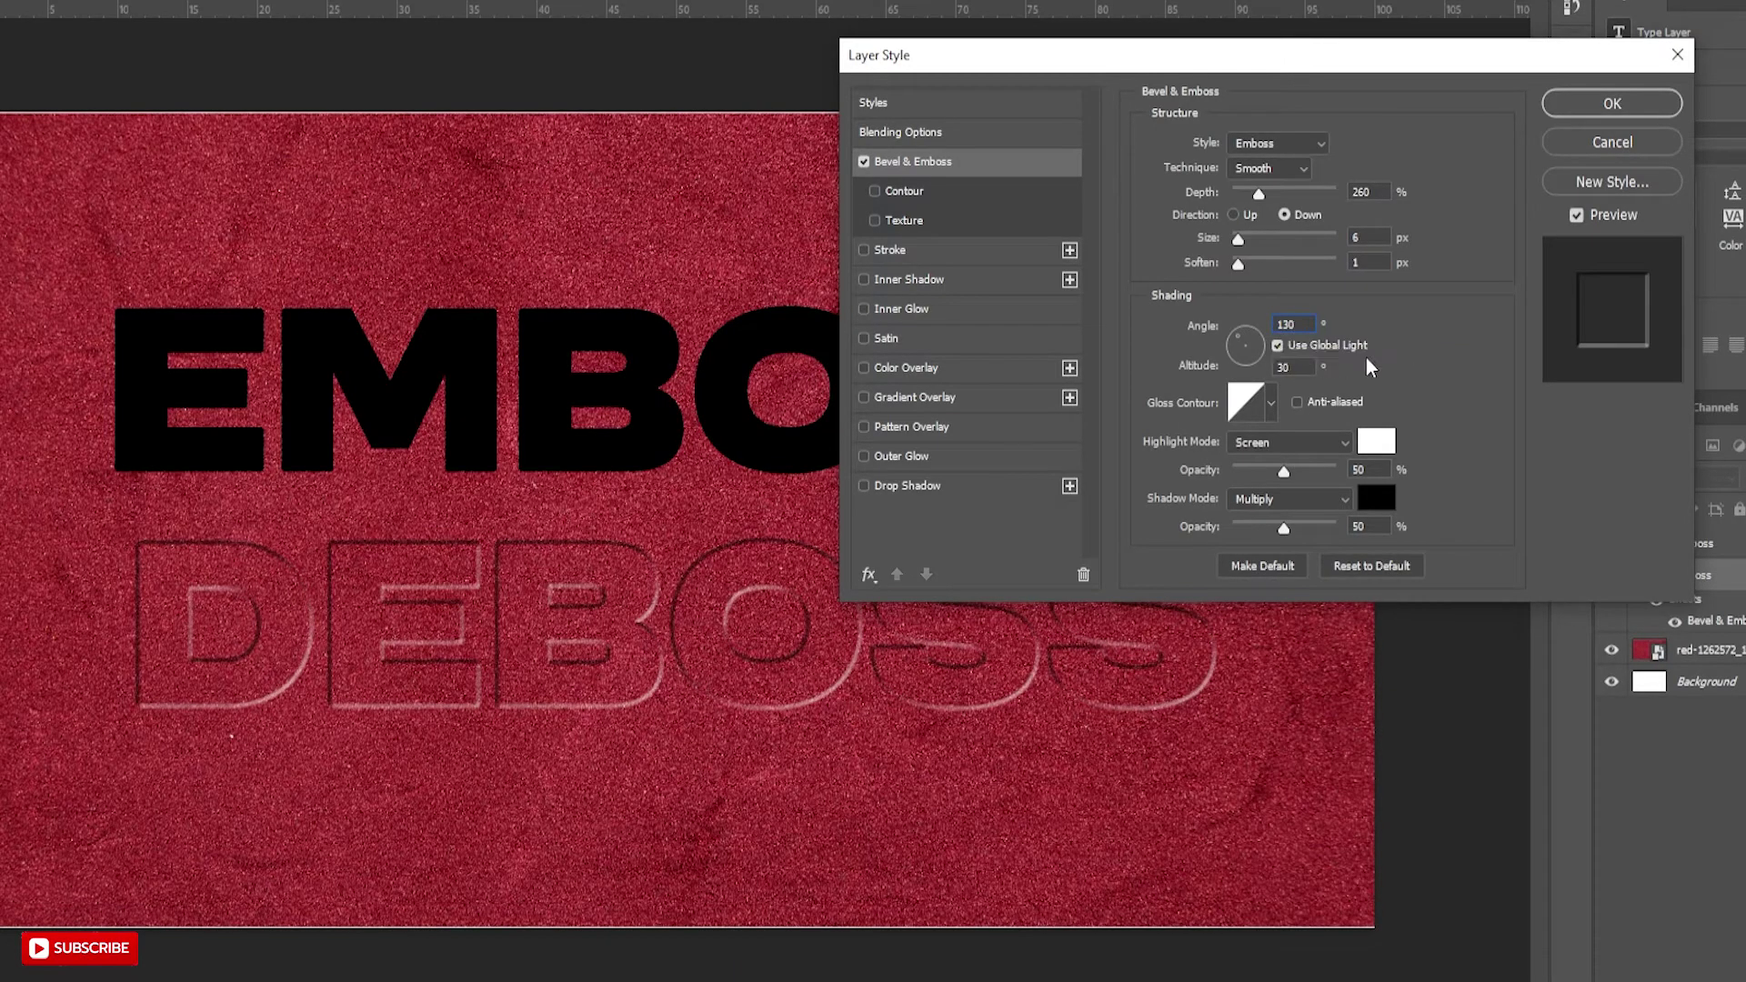
drag(1283, 472, 1278, 527)
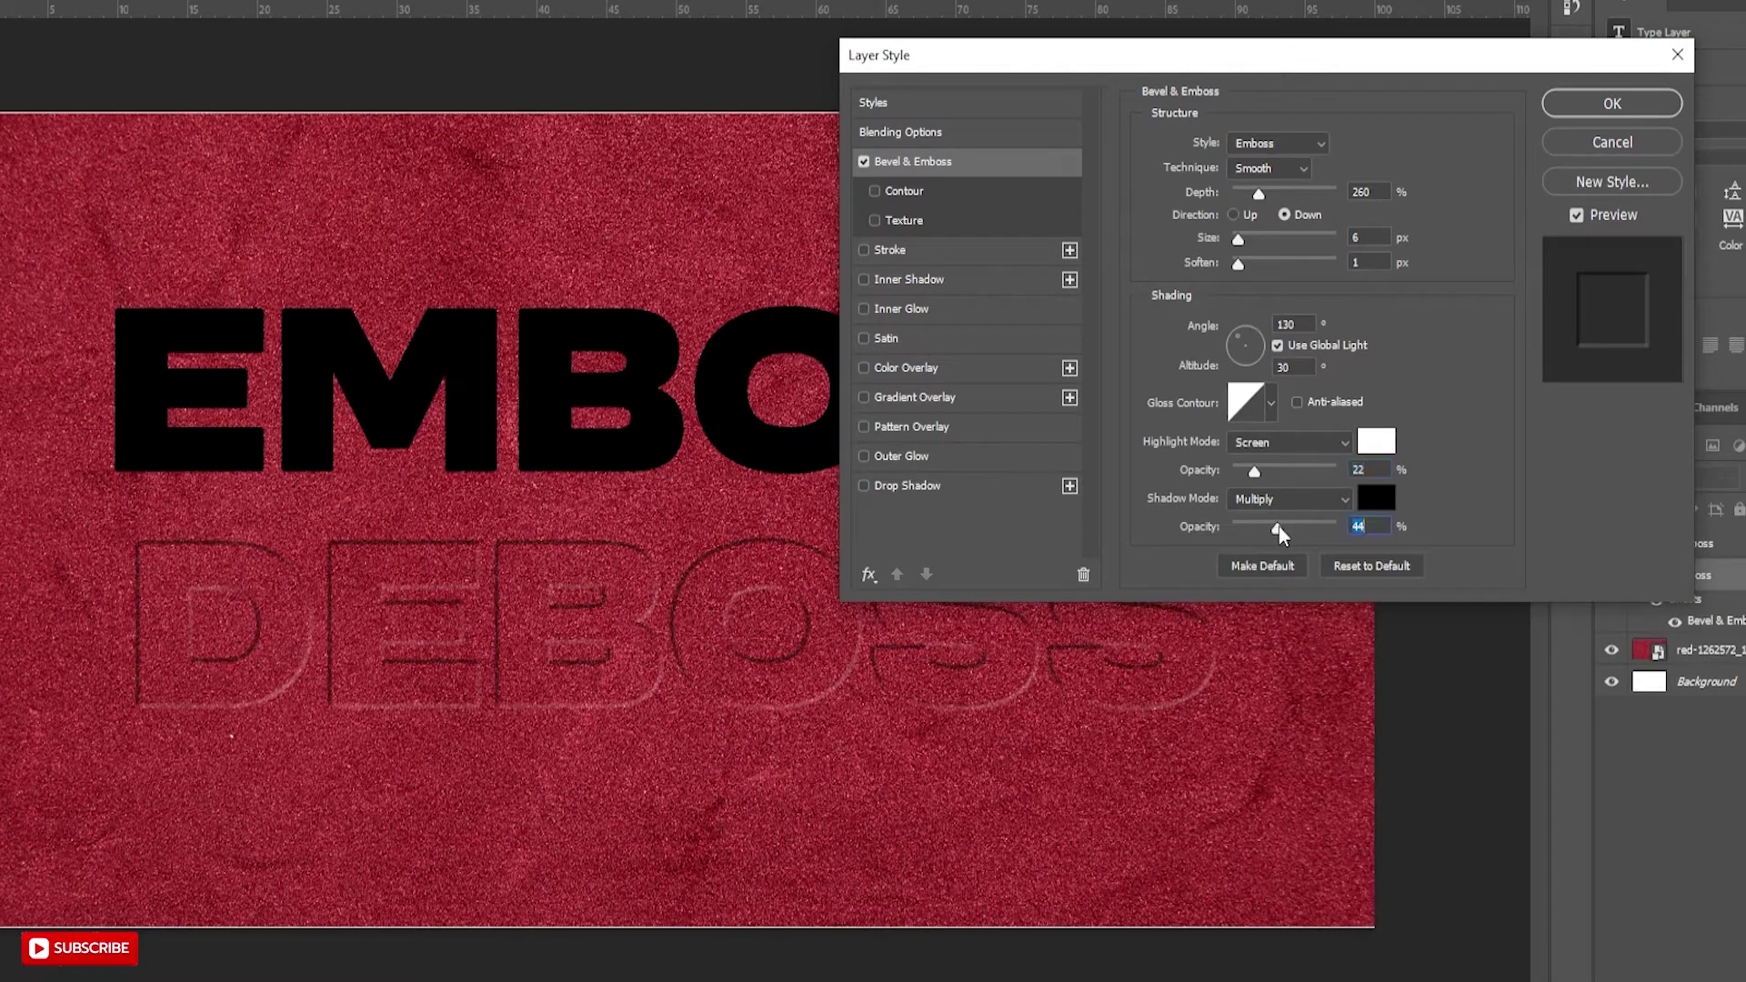
click(898, 277)
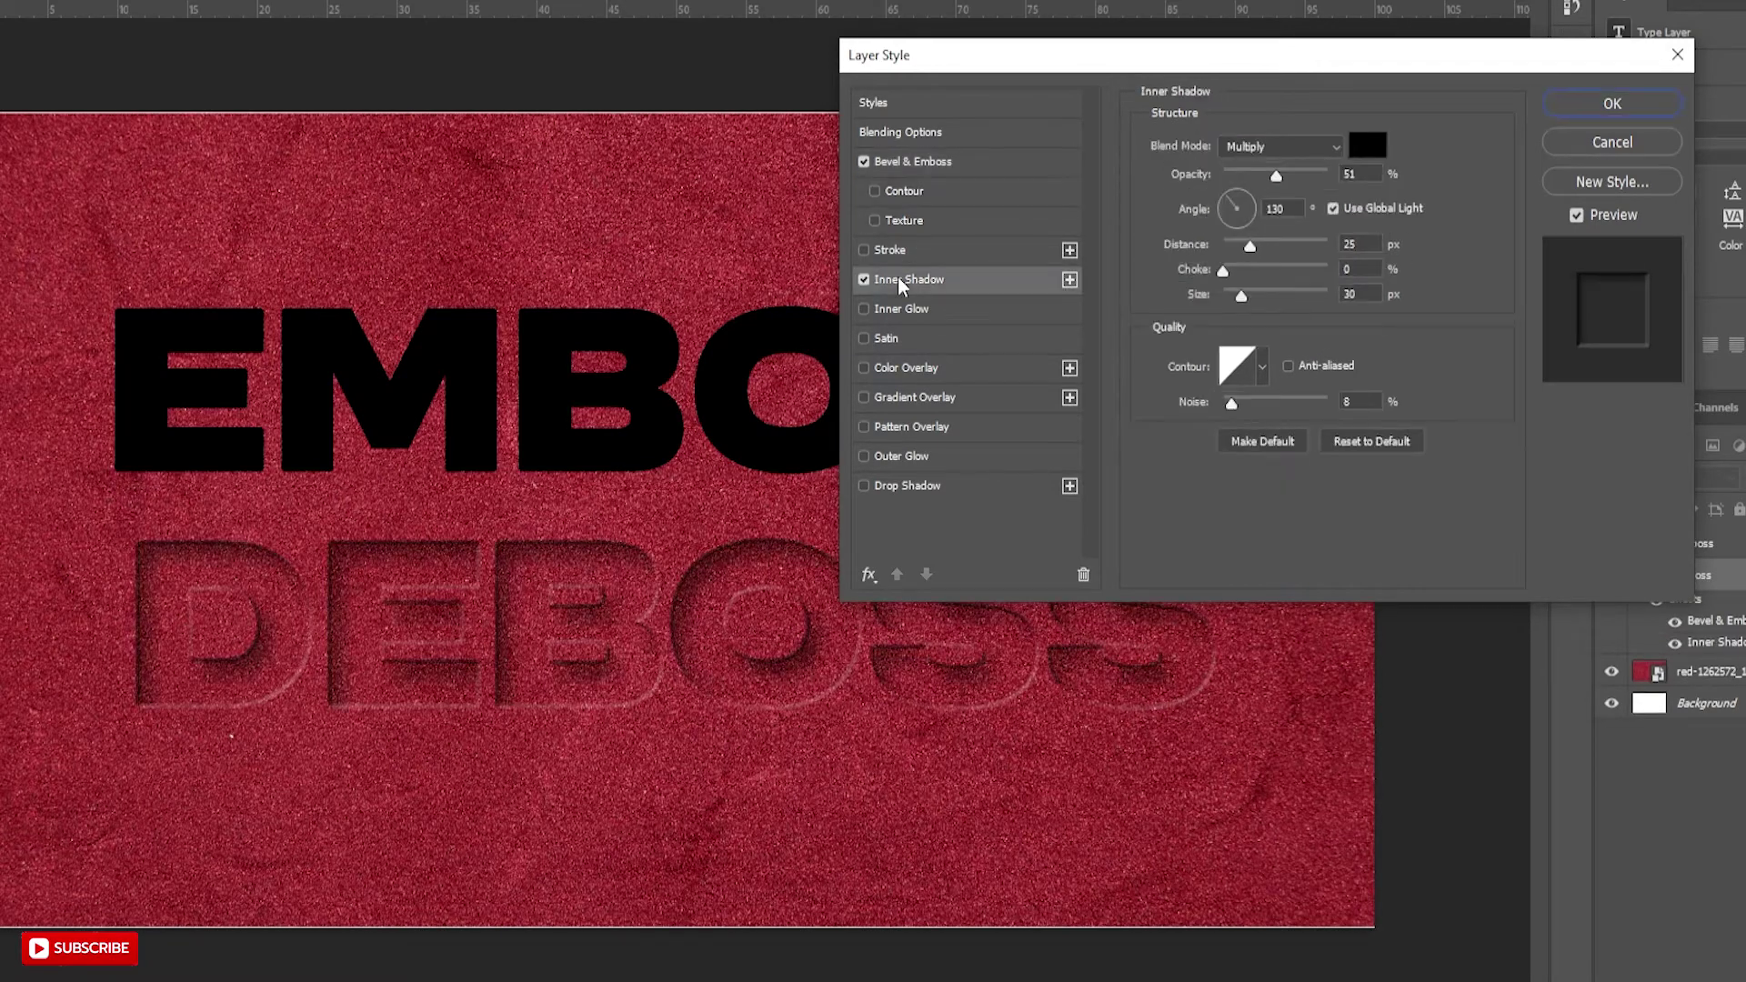
Step: Give DEBOSS a black Multiply inner shadow: 40% opacity, 15 px distance, 25 px size
click(1393, 443)
click(1363, 148)
drag(1284, 407, 1209, 464)
click(1651, 167)
click(1292, 146)
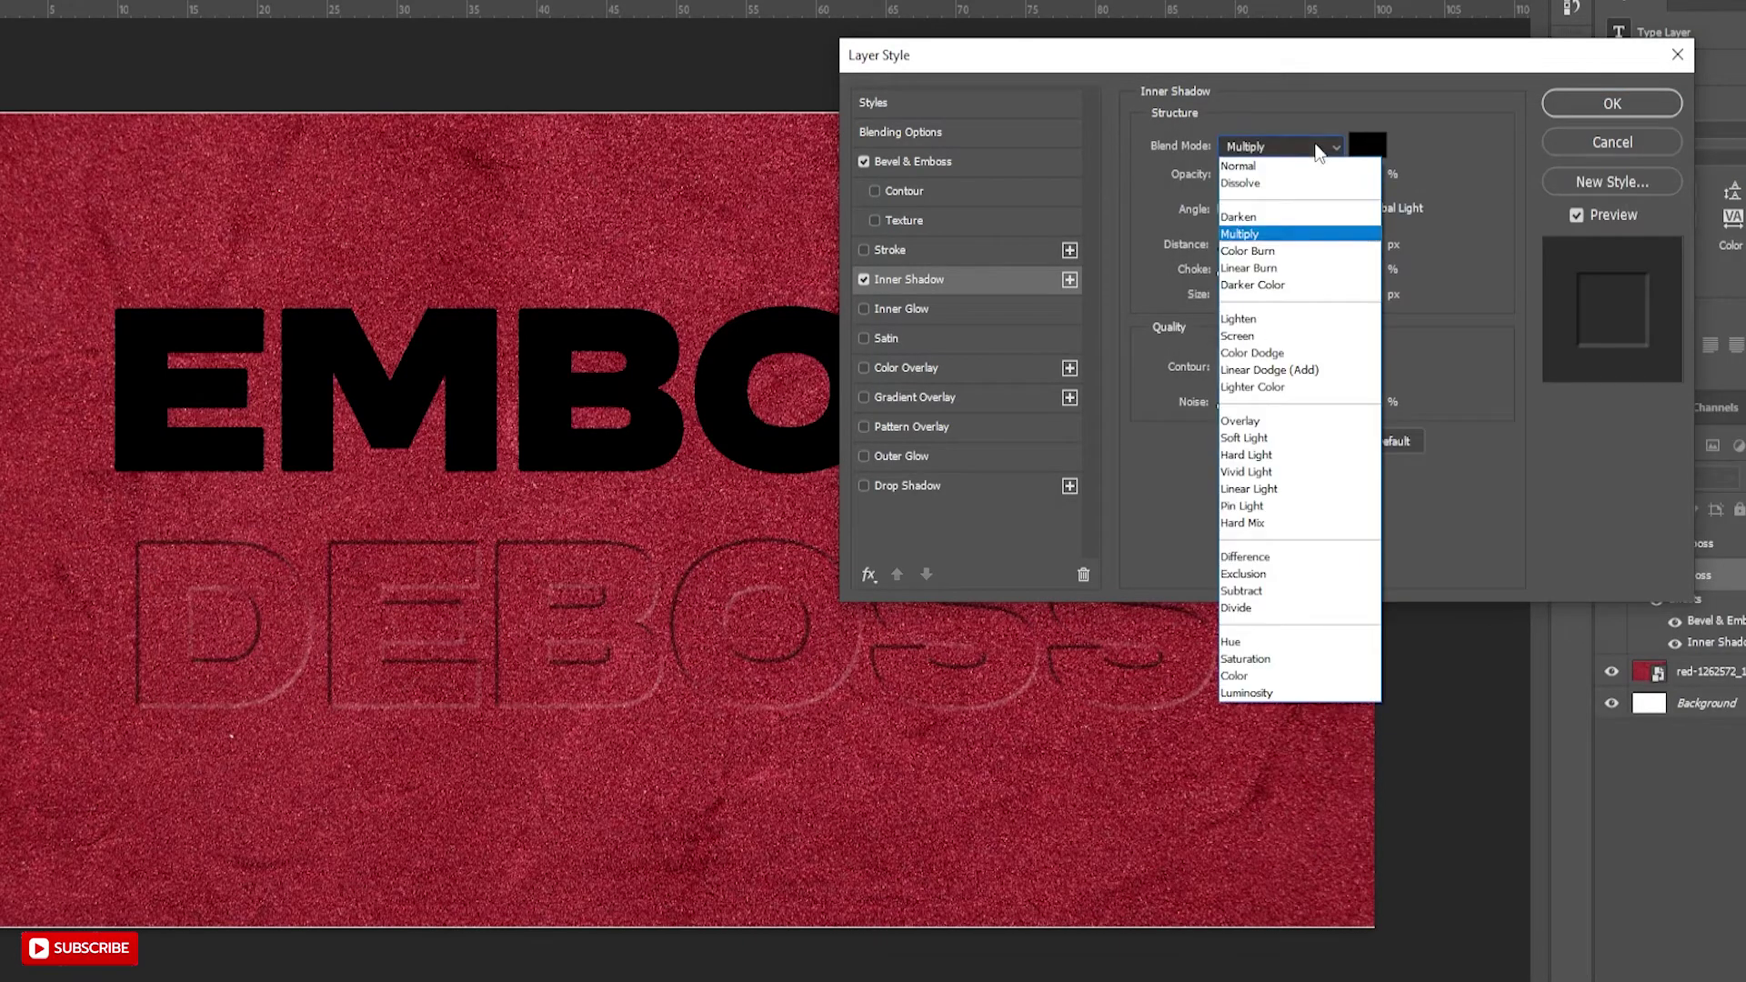
click(1264, 231)
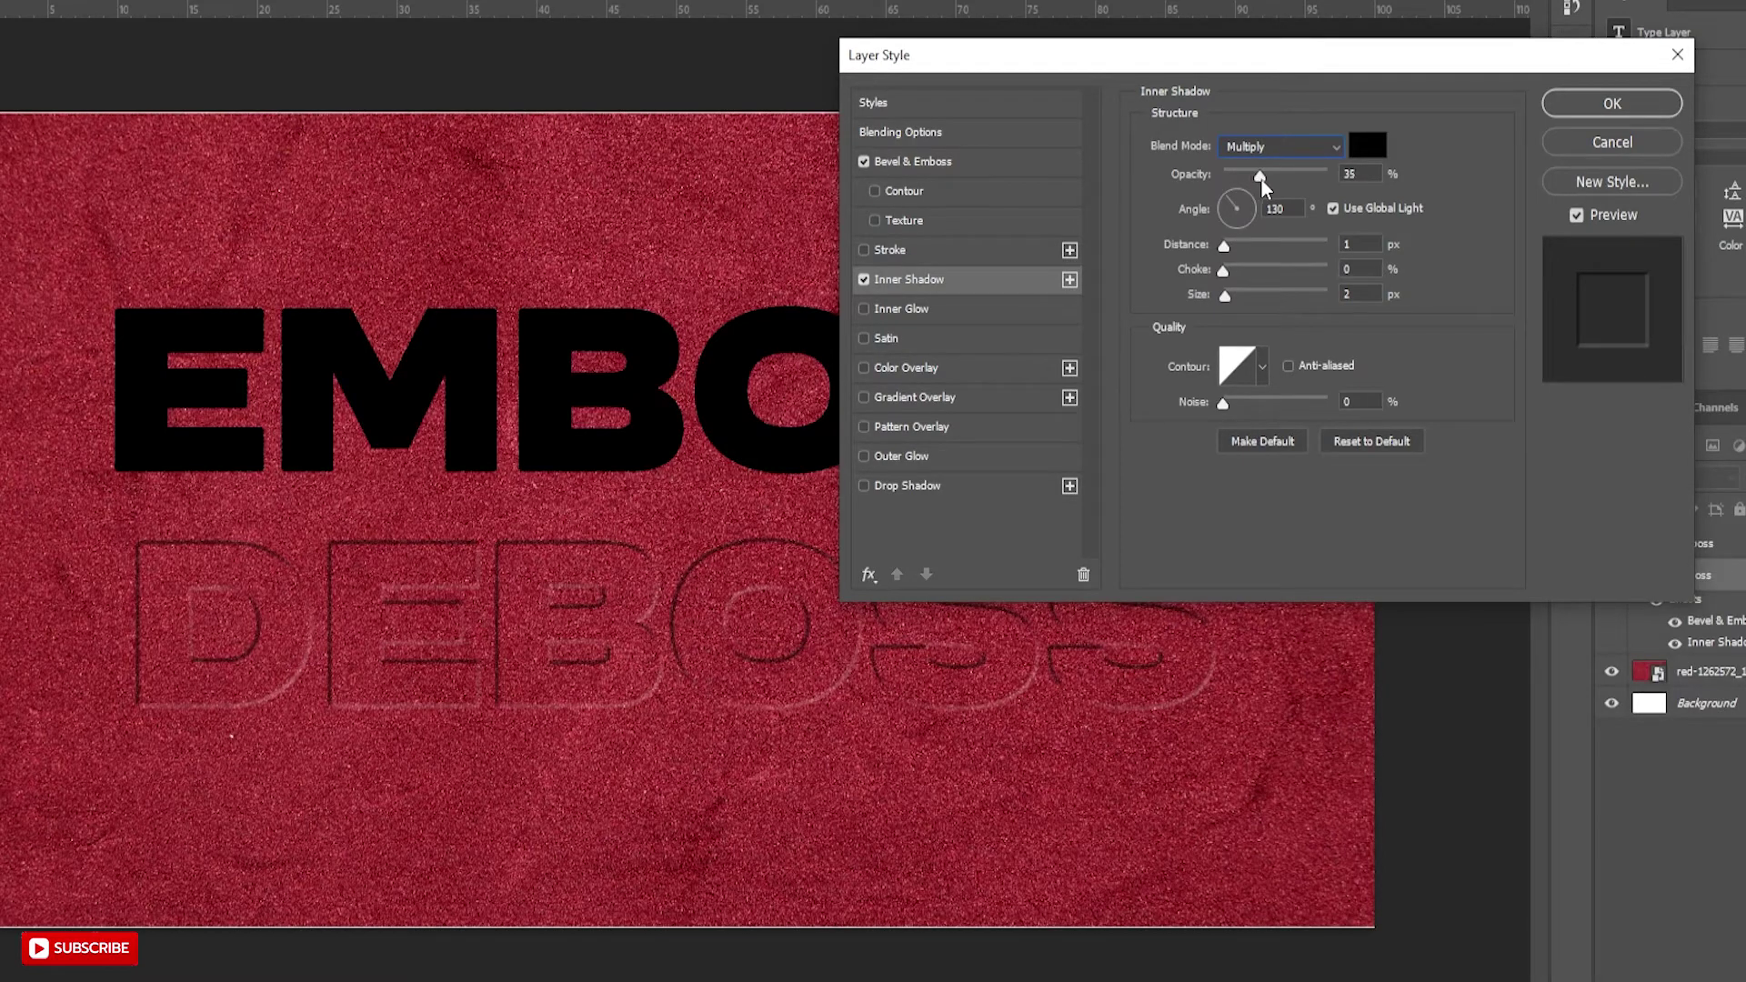
drag(1263, 181, 1264, 176)
drag(1225, 247, 1241, 296)
click(1352, 295)
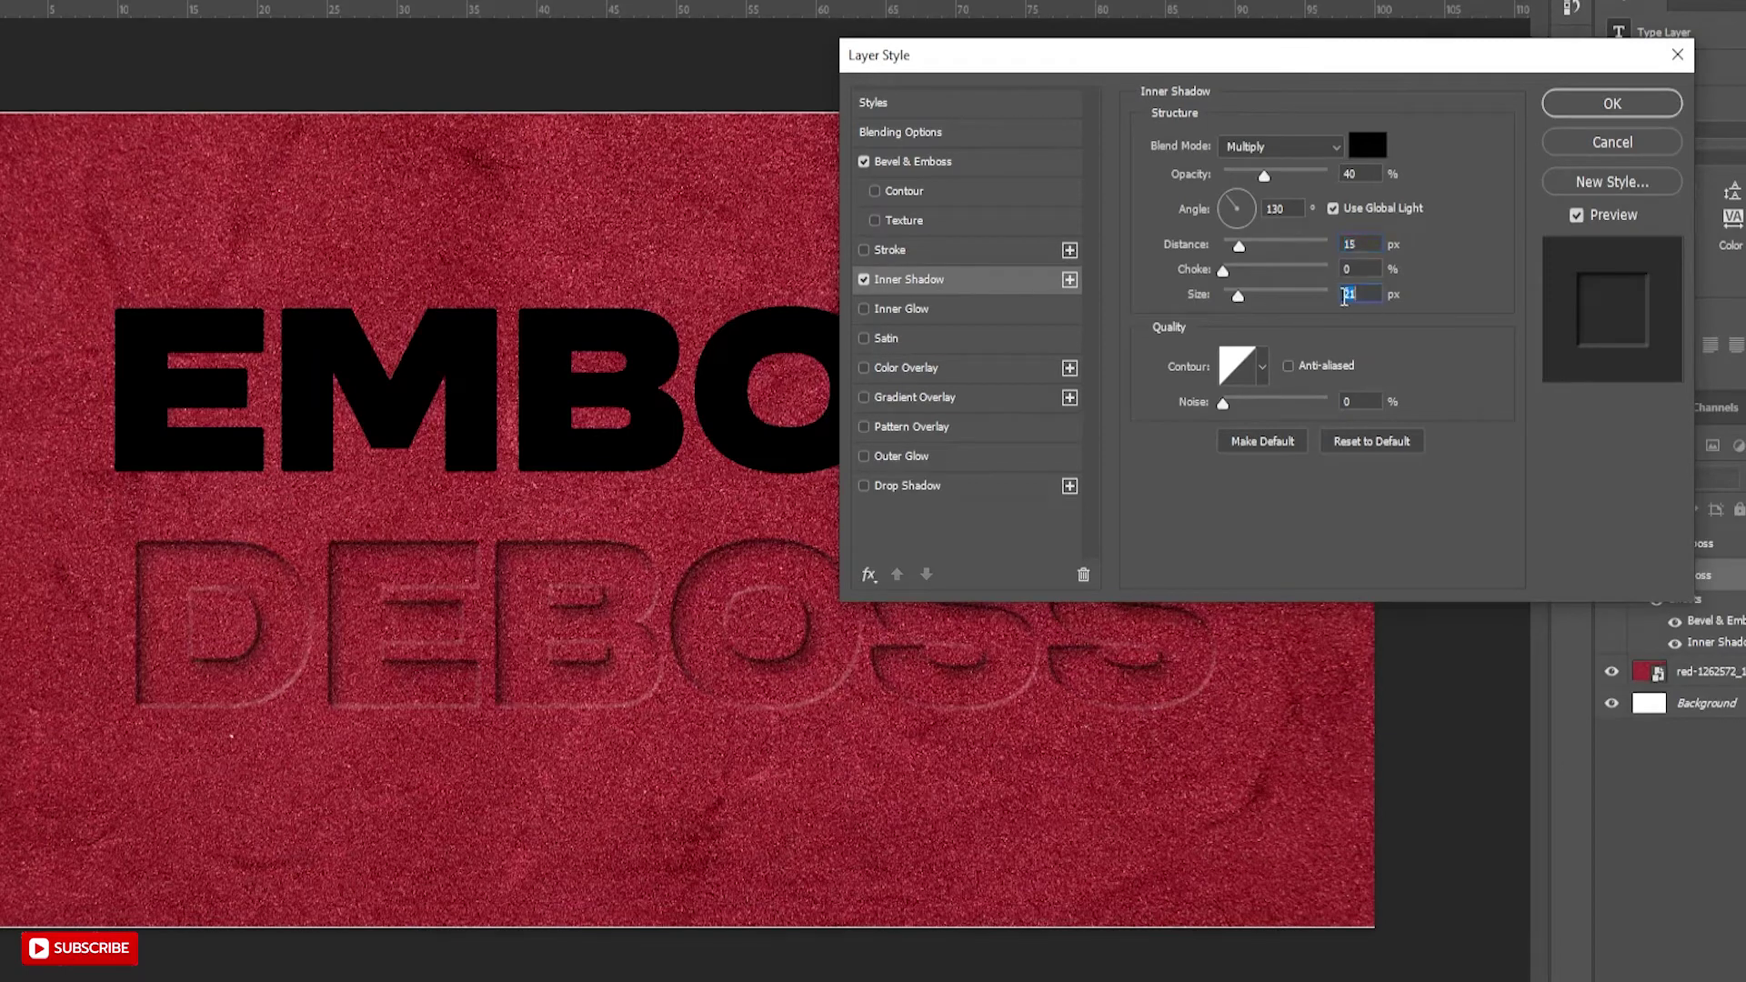
text(25)
key(Return)
Step: Add a black Color Overlay in Overlay mode at 30% and apply the layer style
click(865, 367)
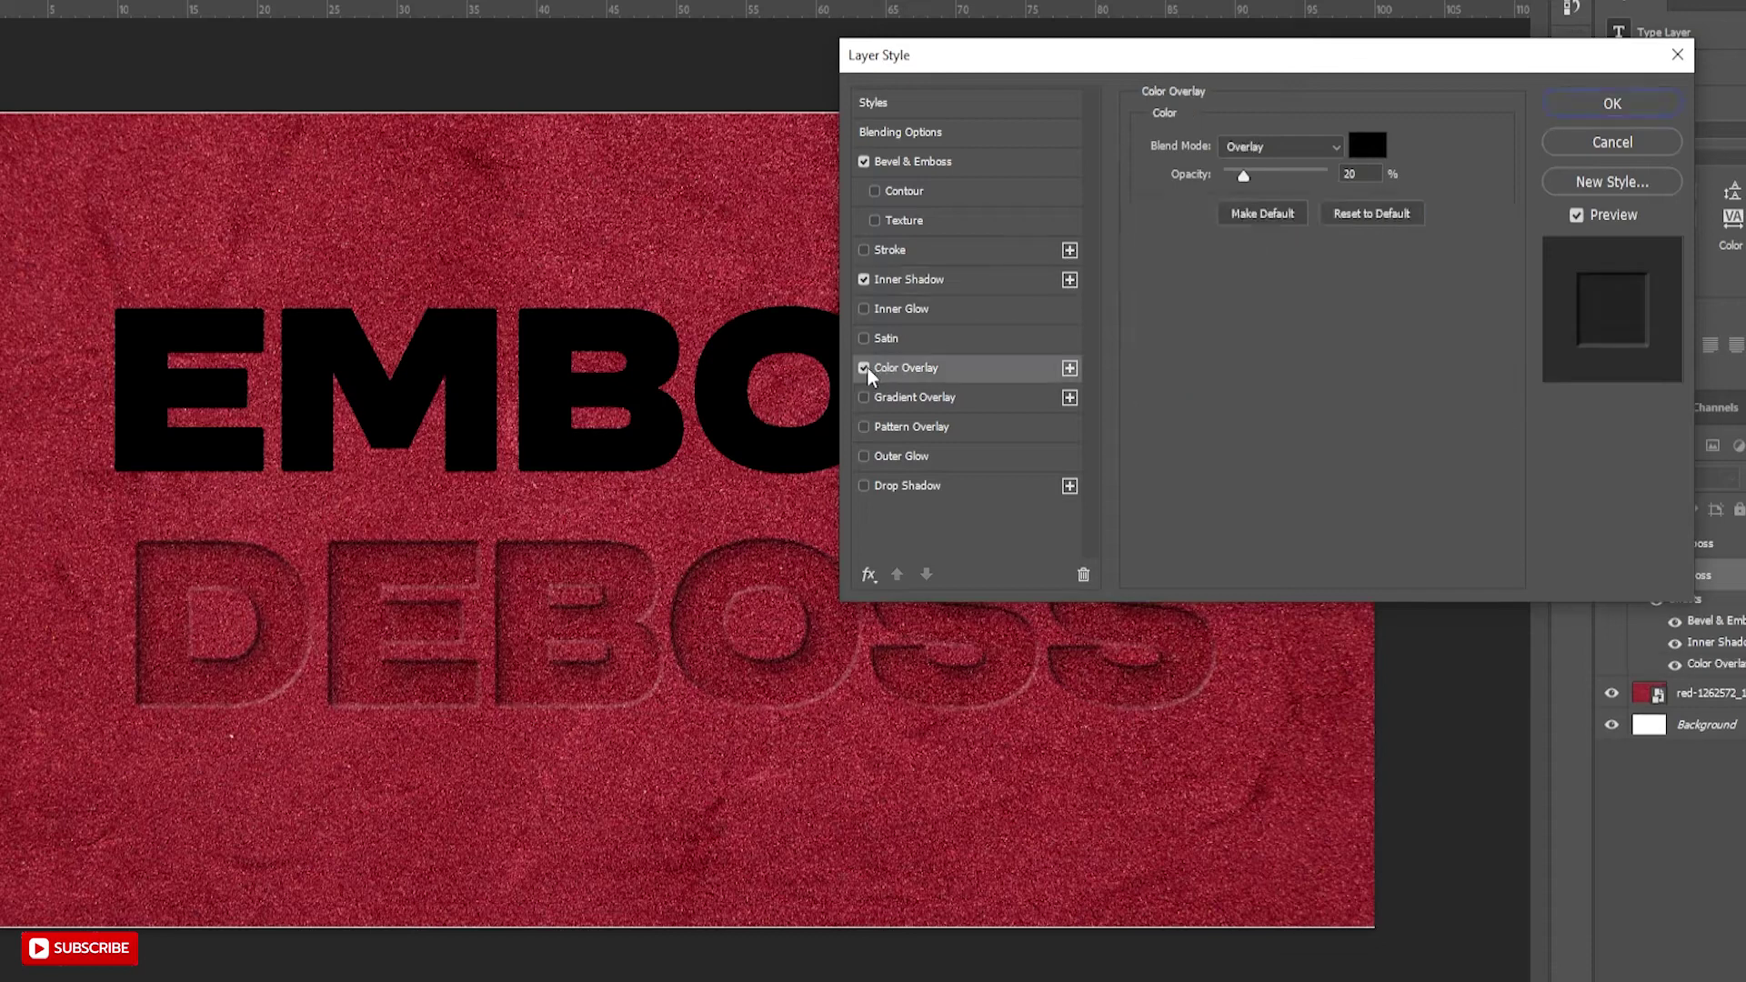
click(1372, 154)
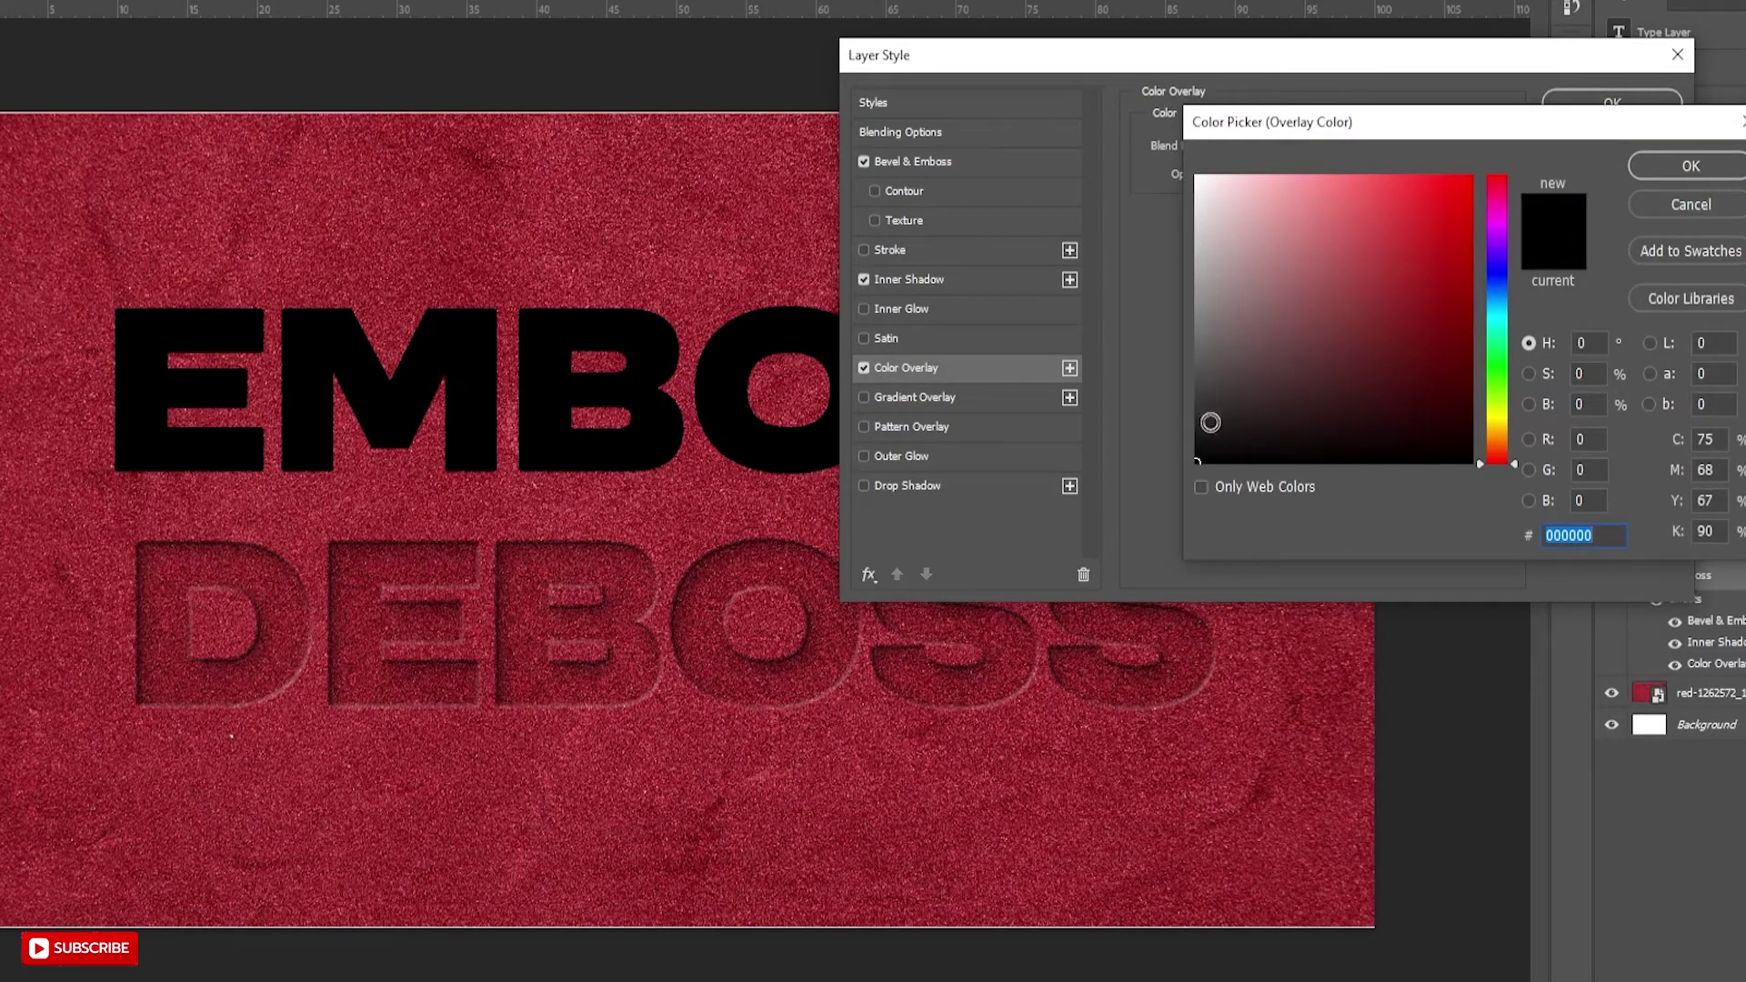
click(1644, 166)
click(1319, 145)
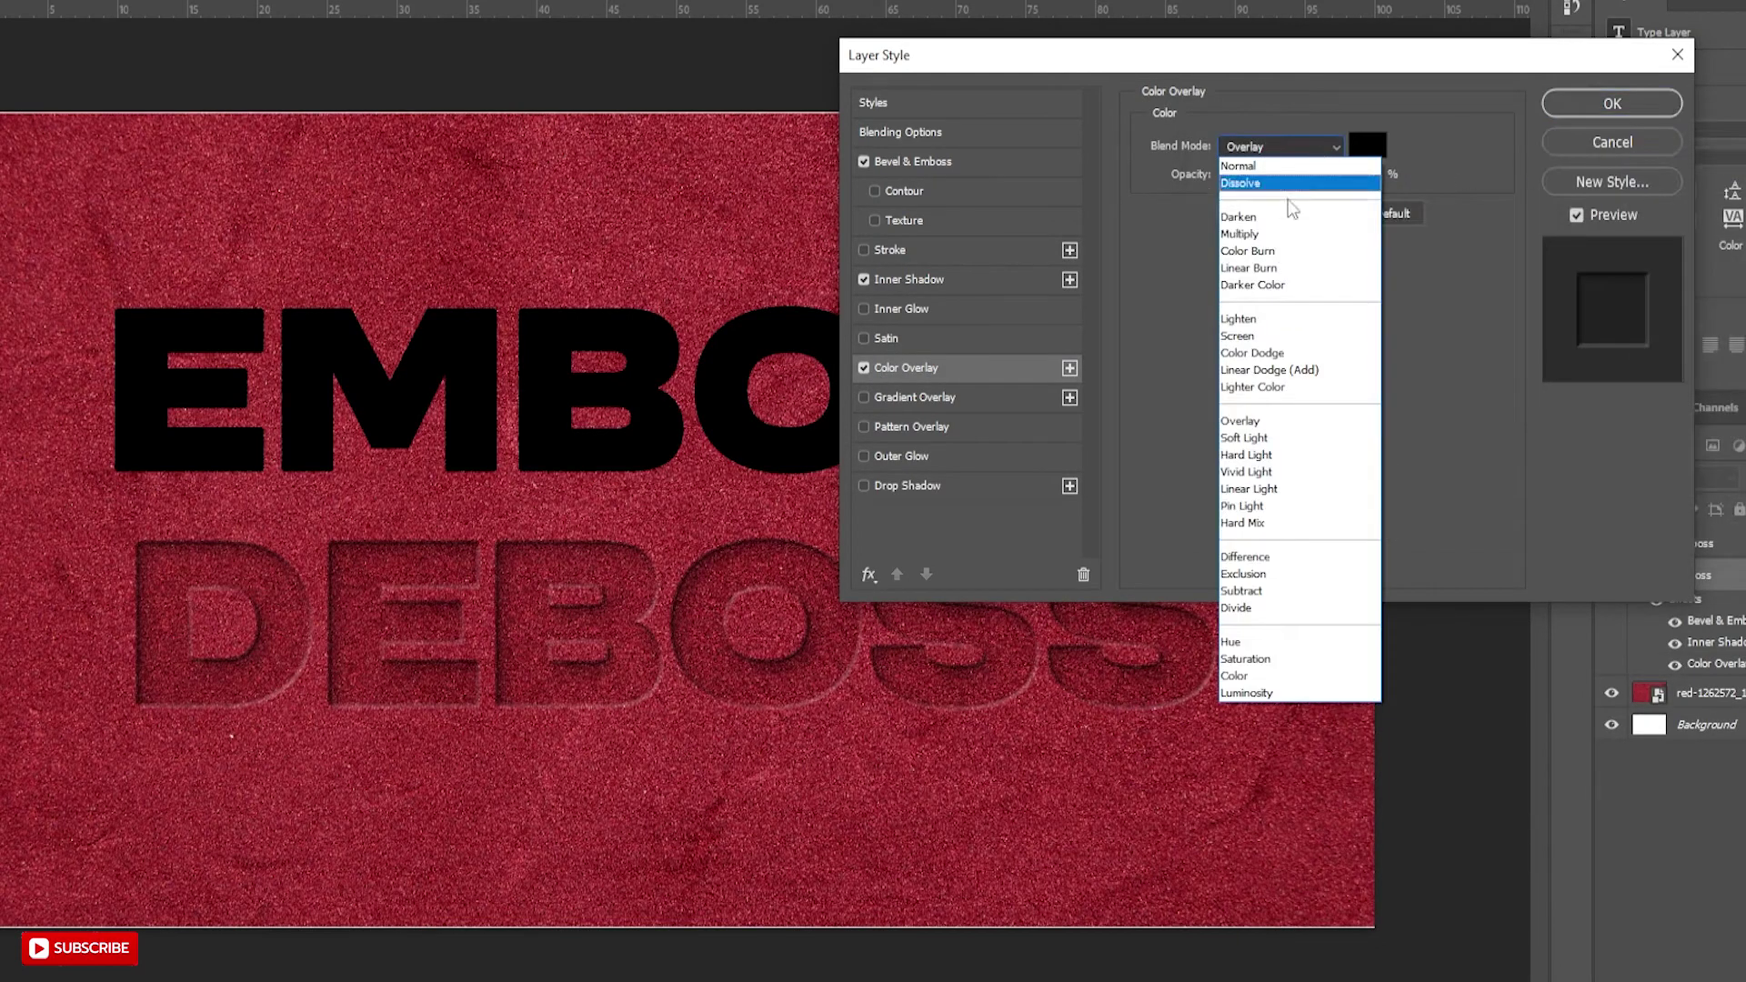
click(1250, 424)
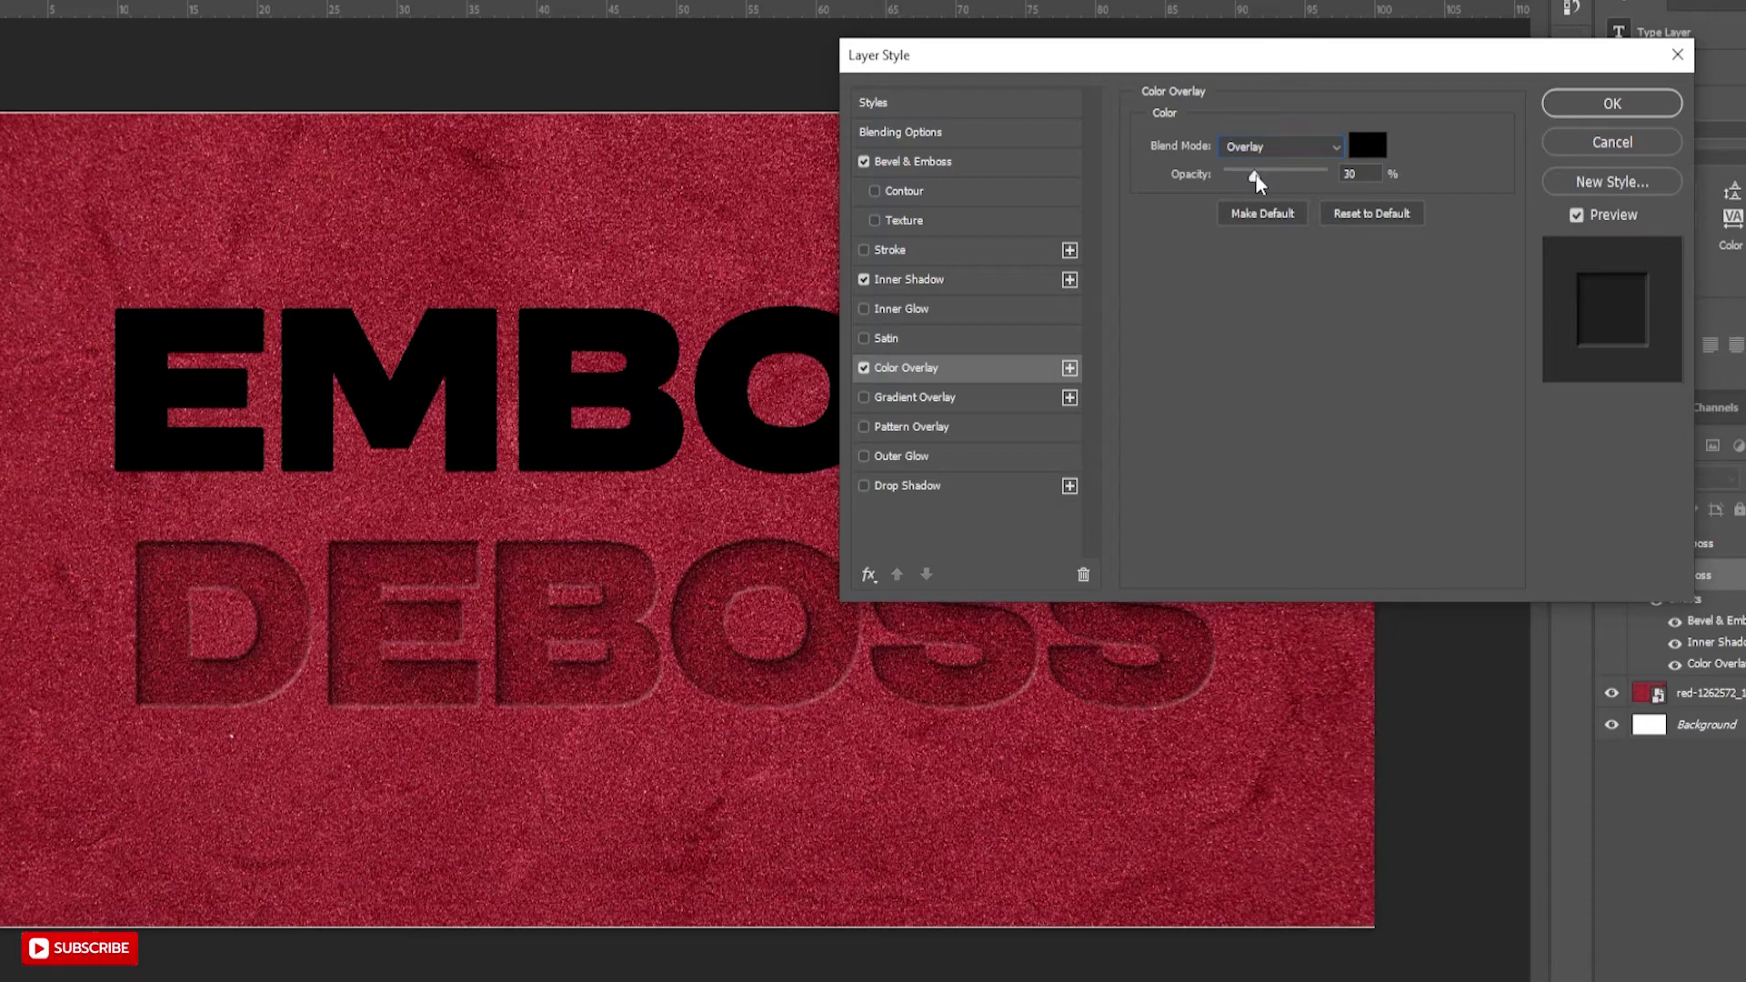
drag(1255, 176, 1257, 177)
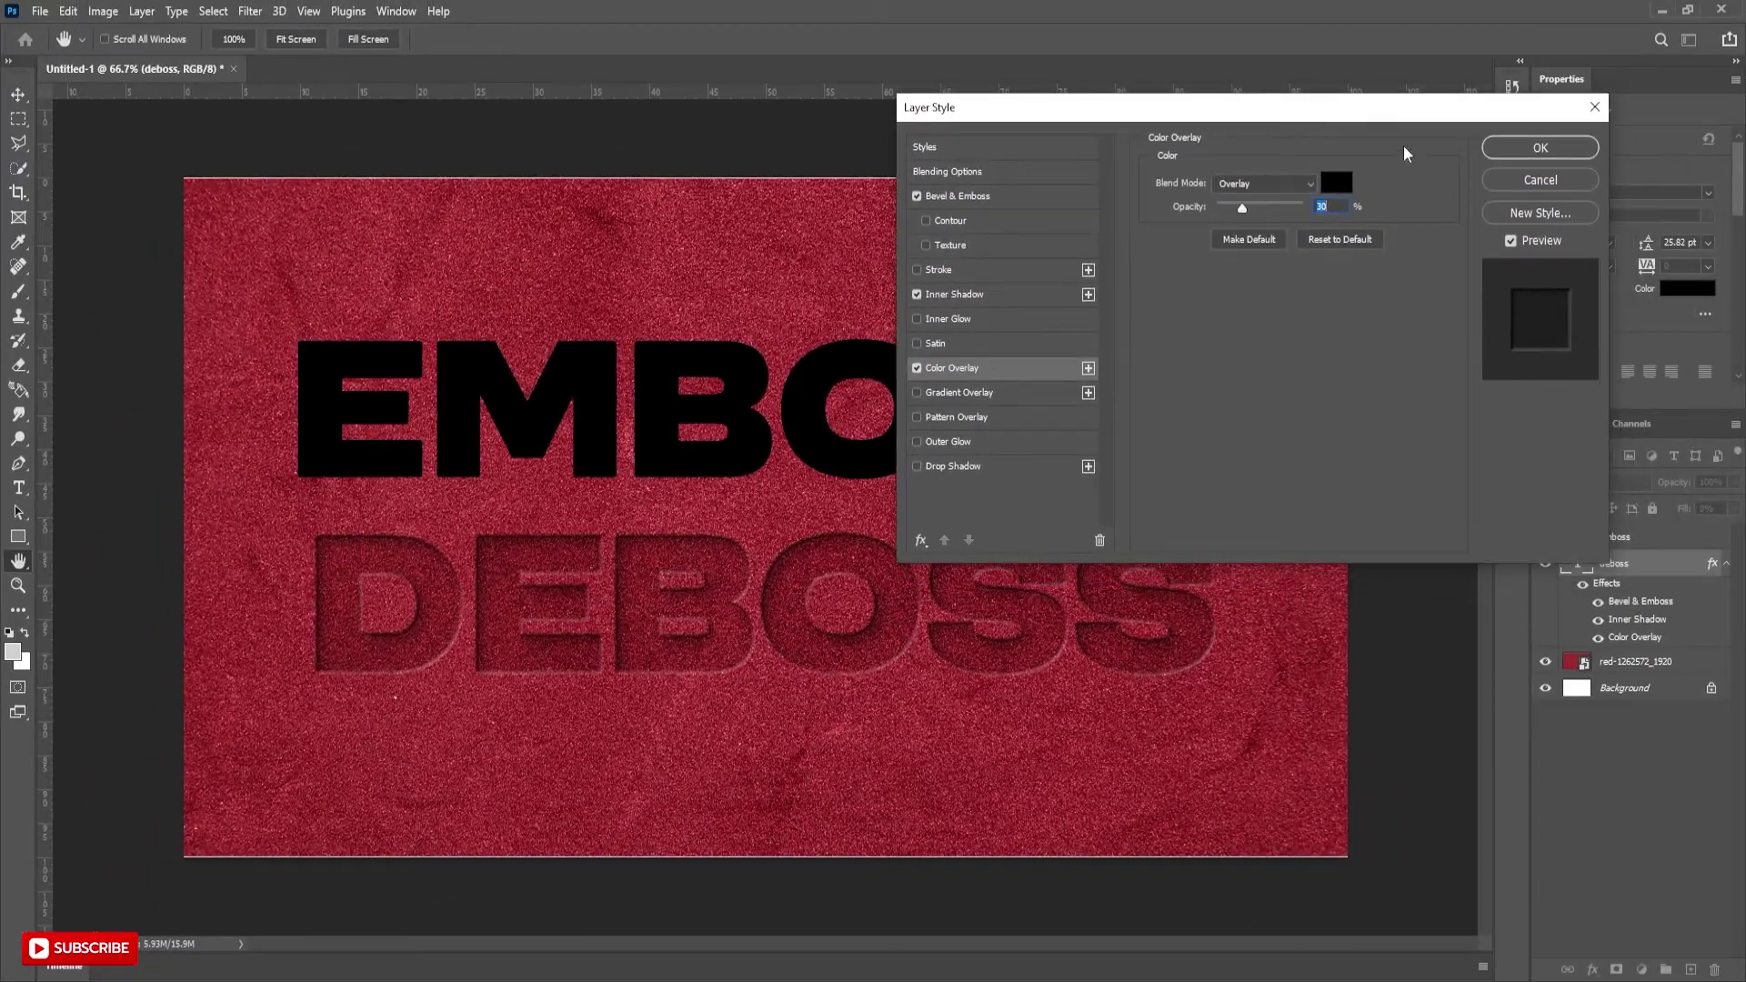
click(1657, 166)
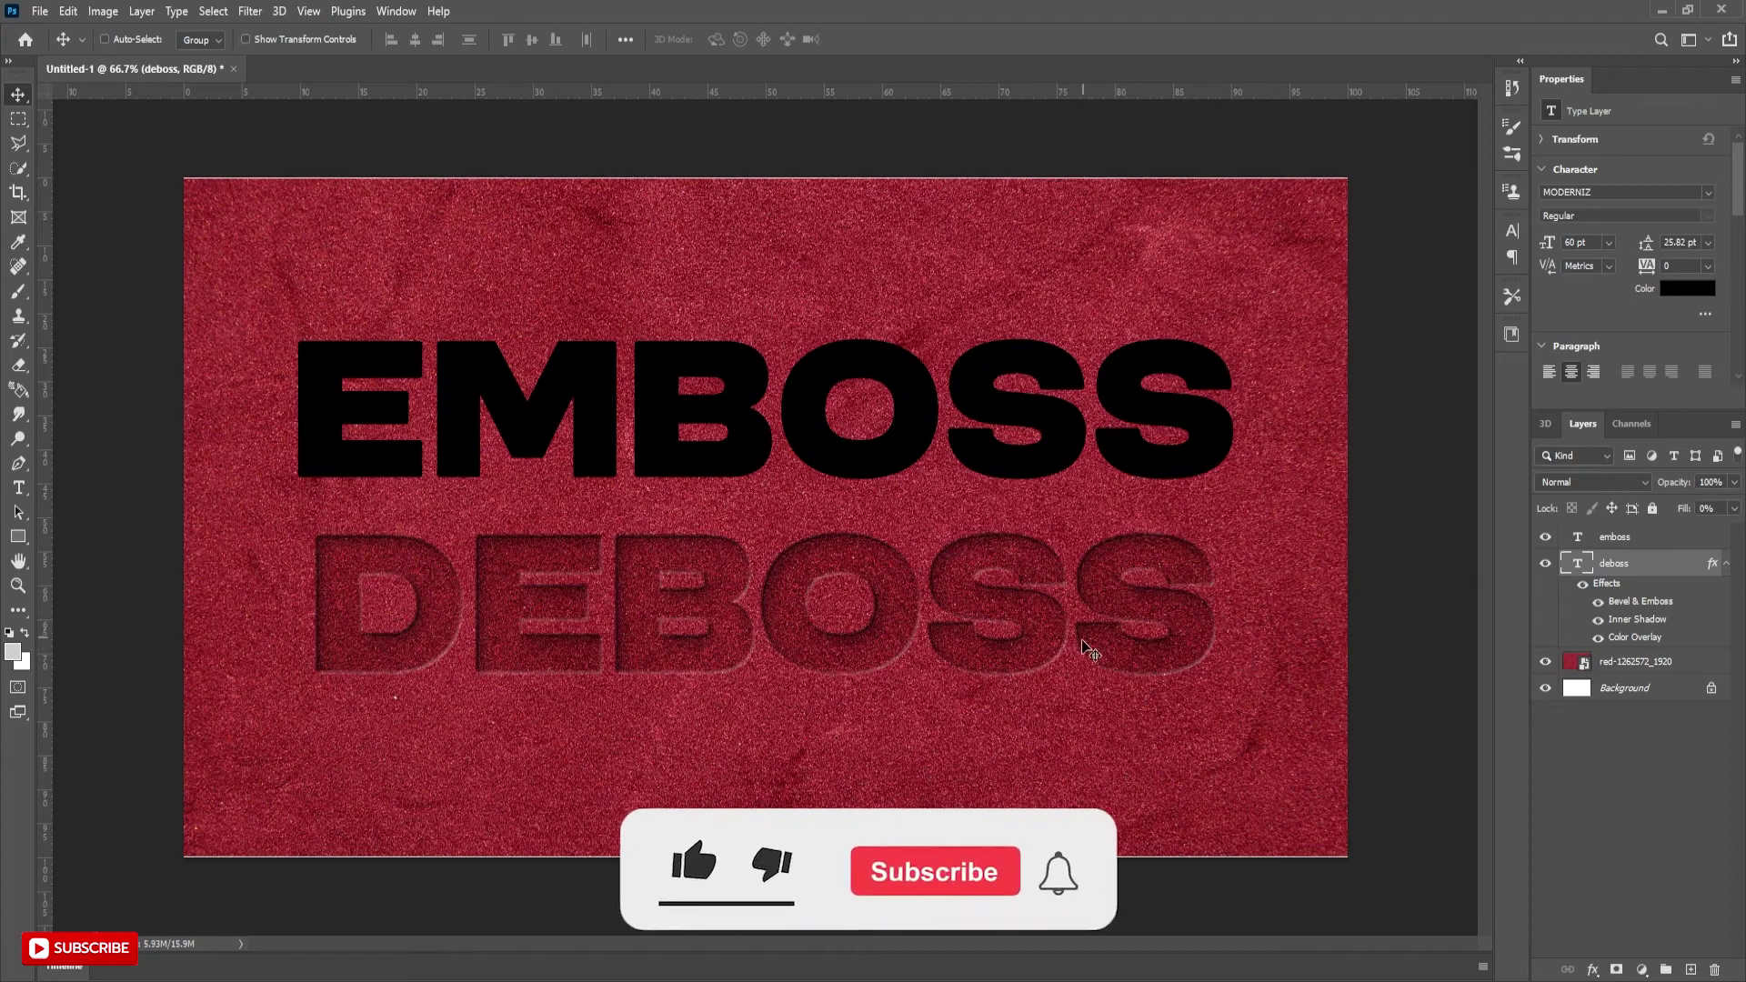
Step: Select the EMBOSS layer and drop its Fill Opacity to 0% in Blending Options
click(1726, 563)
click(1602, 538)
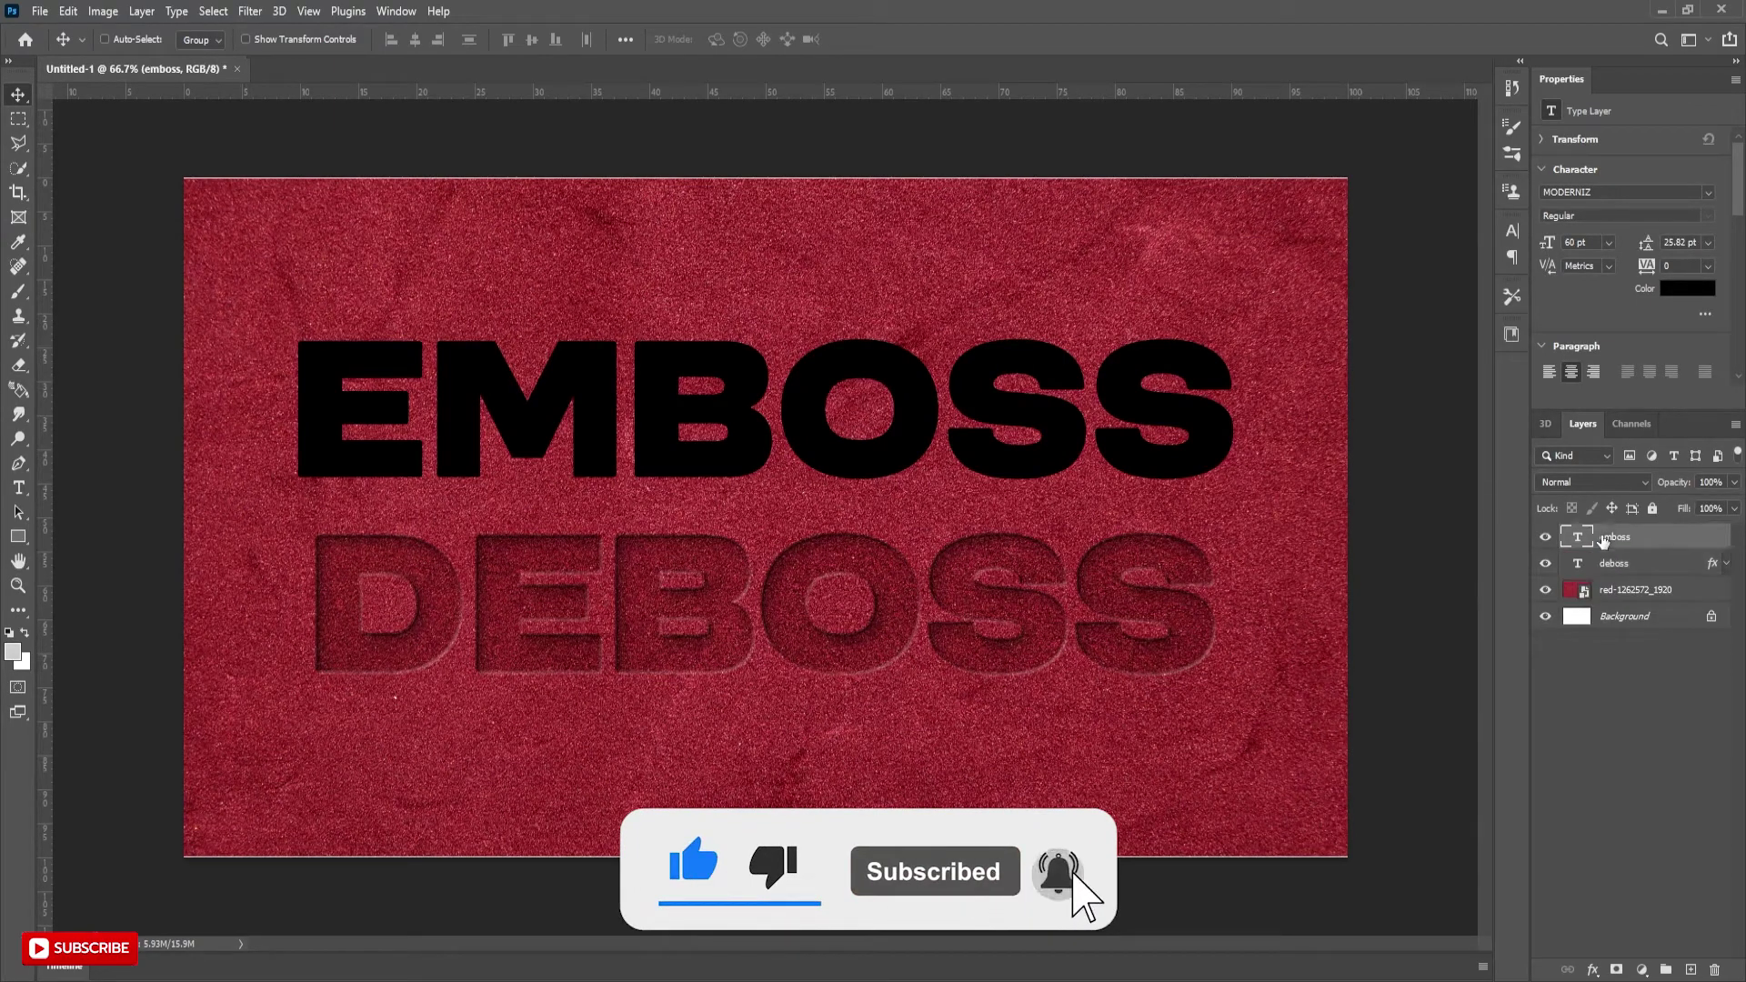
click(1592, 970)
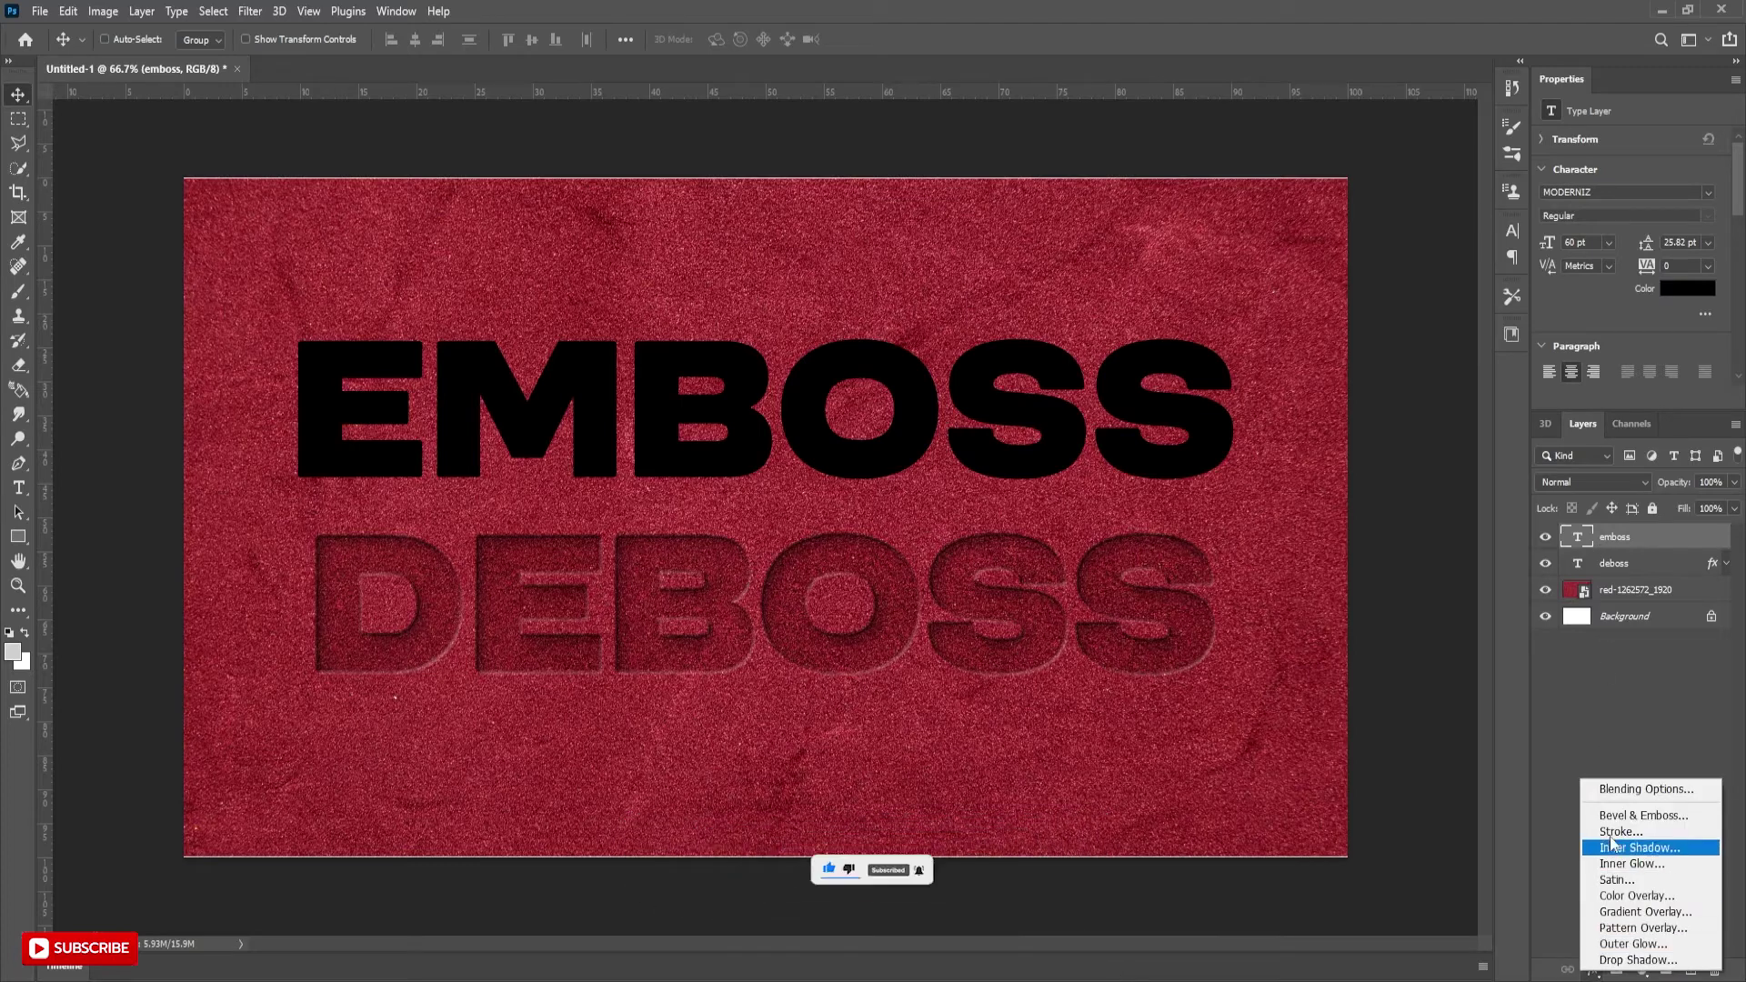
click(1618, 788)
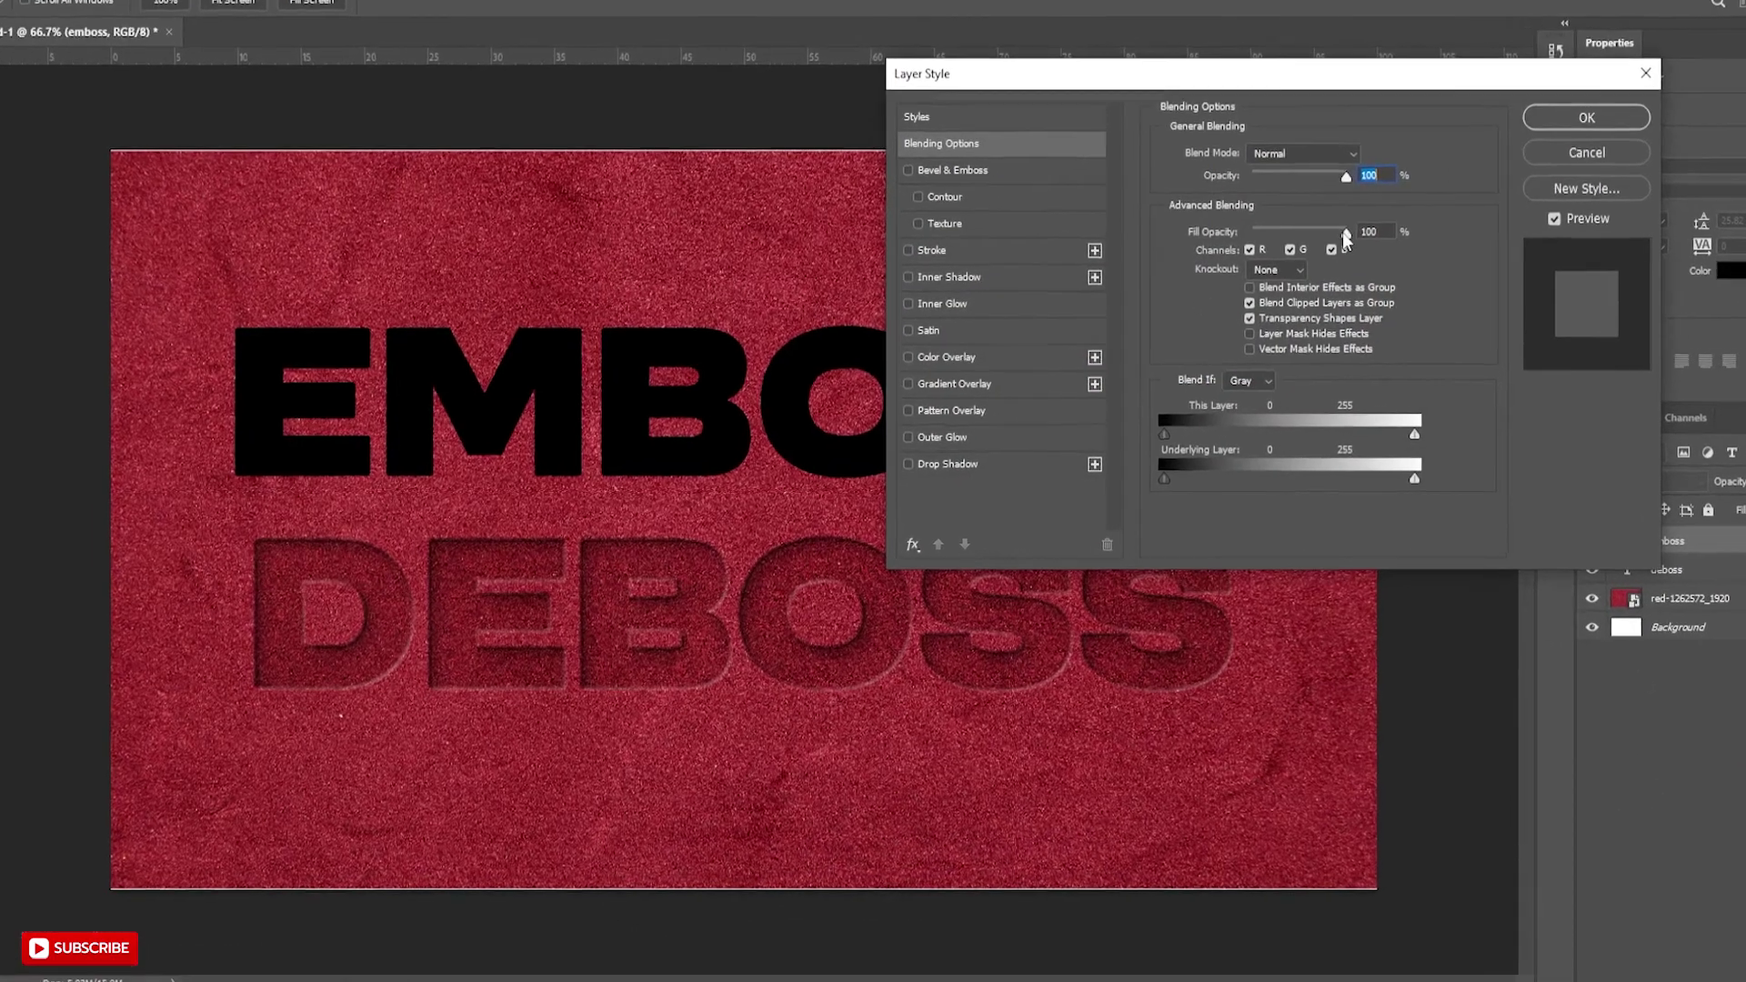
drag(1320, 253, 1233, 254)
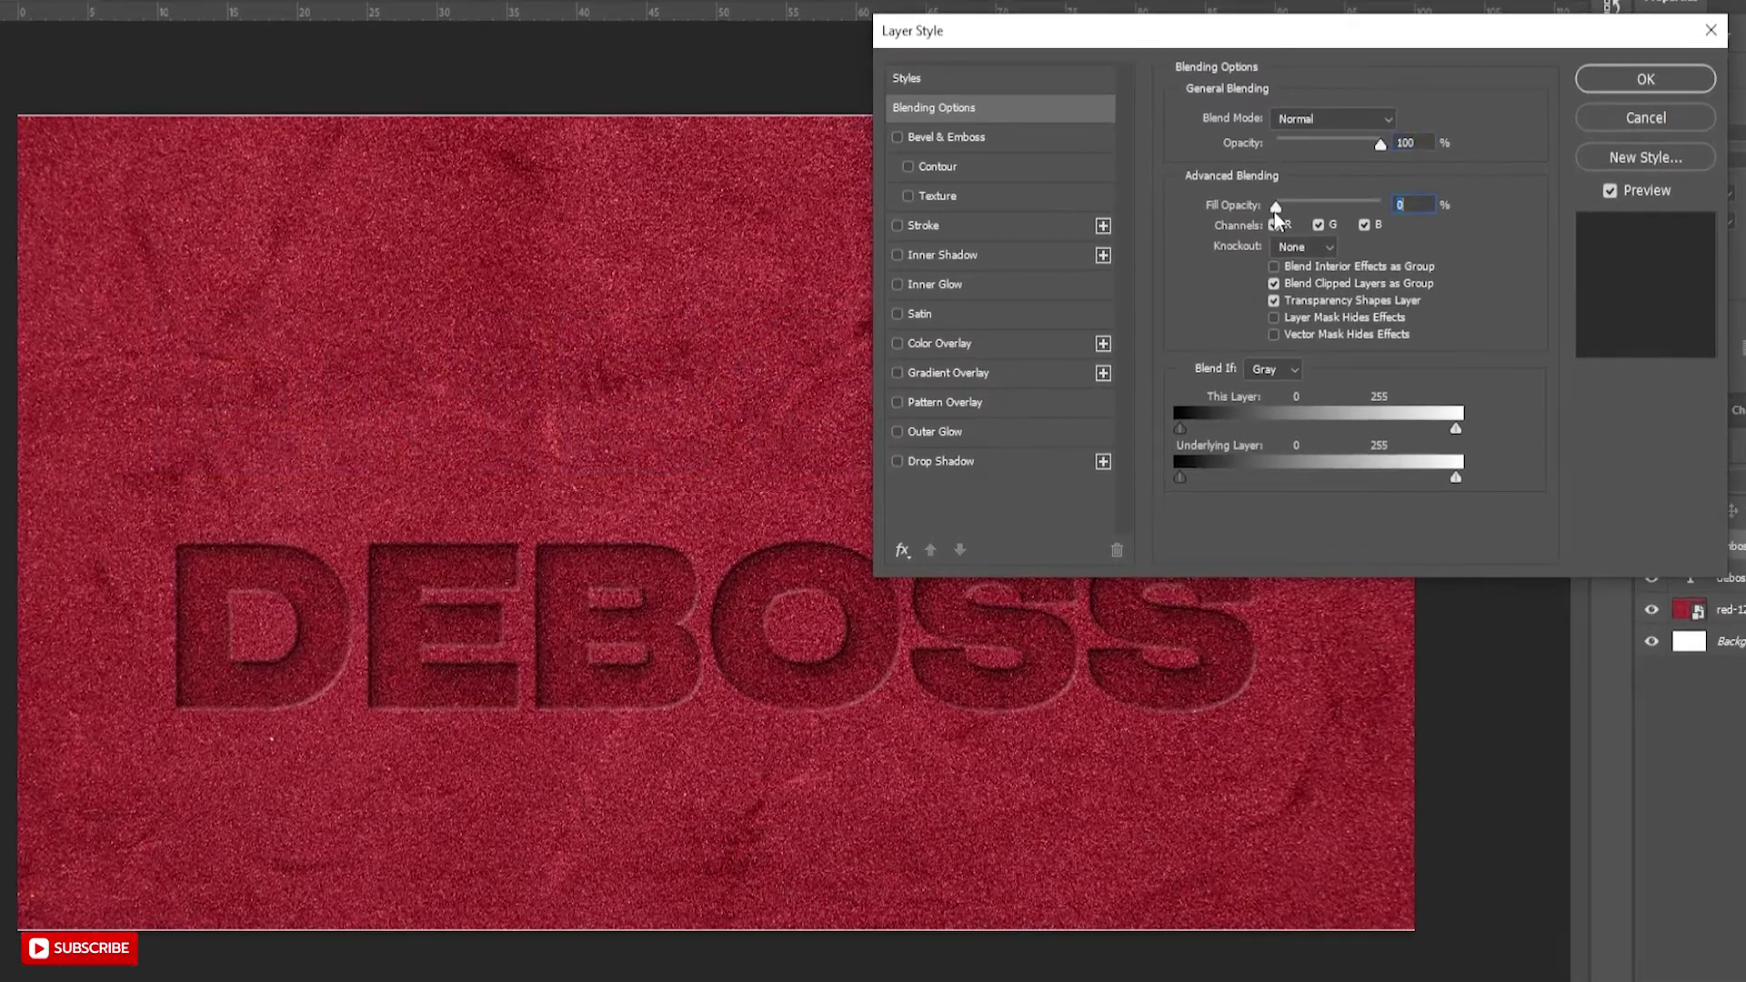
Step: Enable Bevel & Emboss on EMBOSS with Emboss style, Smooth technique, Direction Up
click(974, 141)
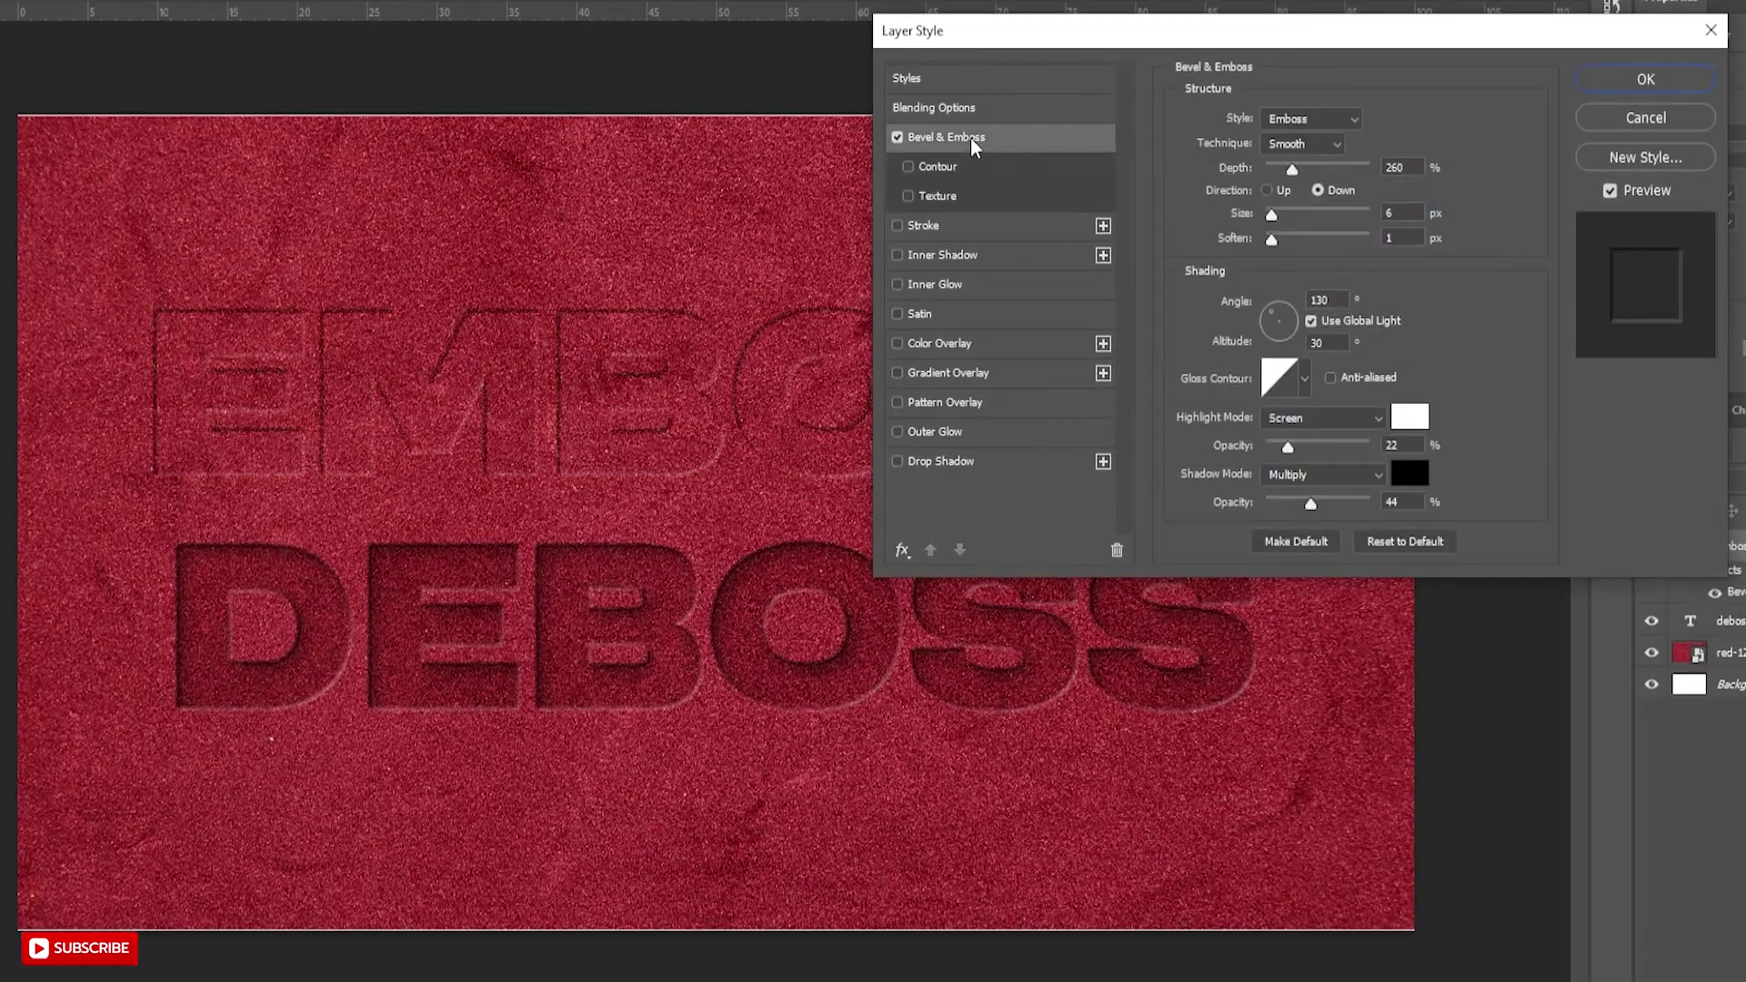
click(1314, 119)
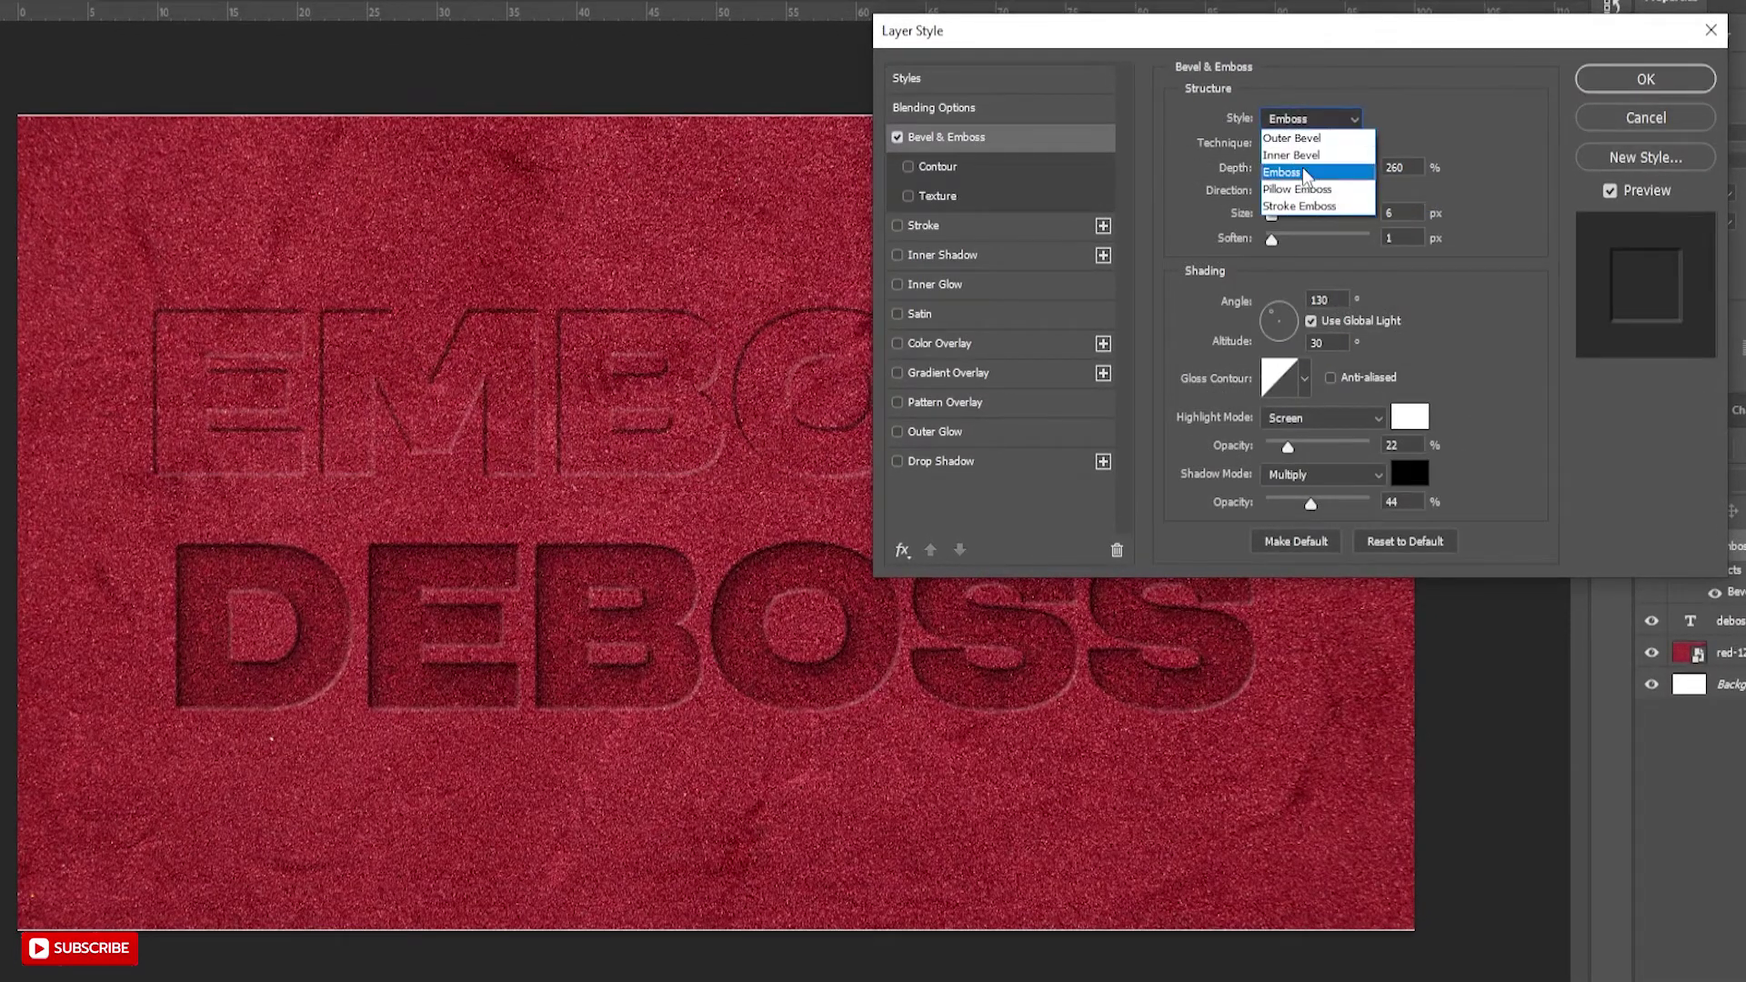
click(1315, 167)
click(1318, 144)
click(1310, 158)
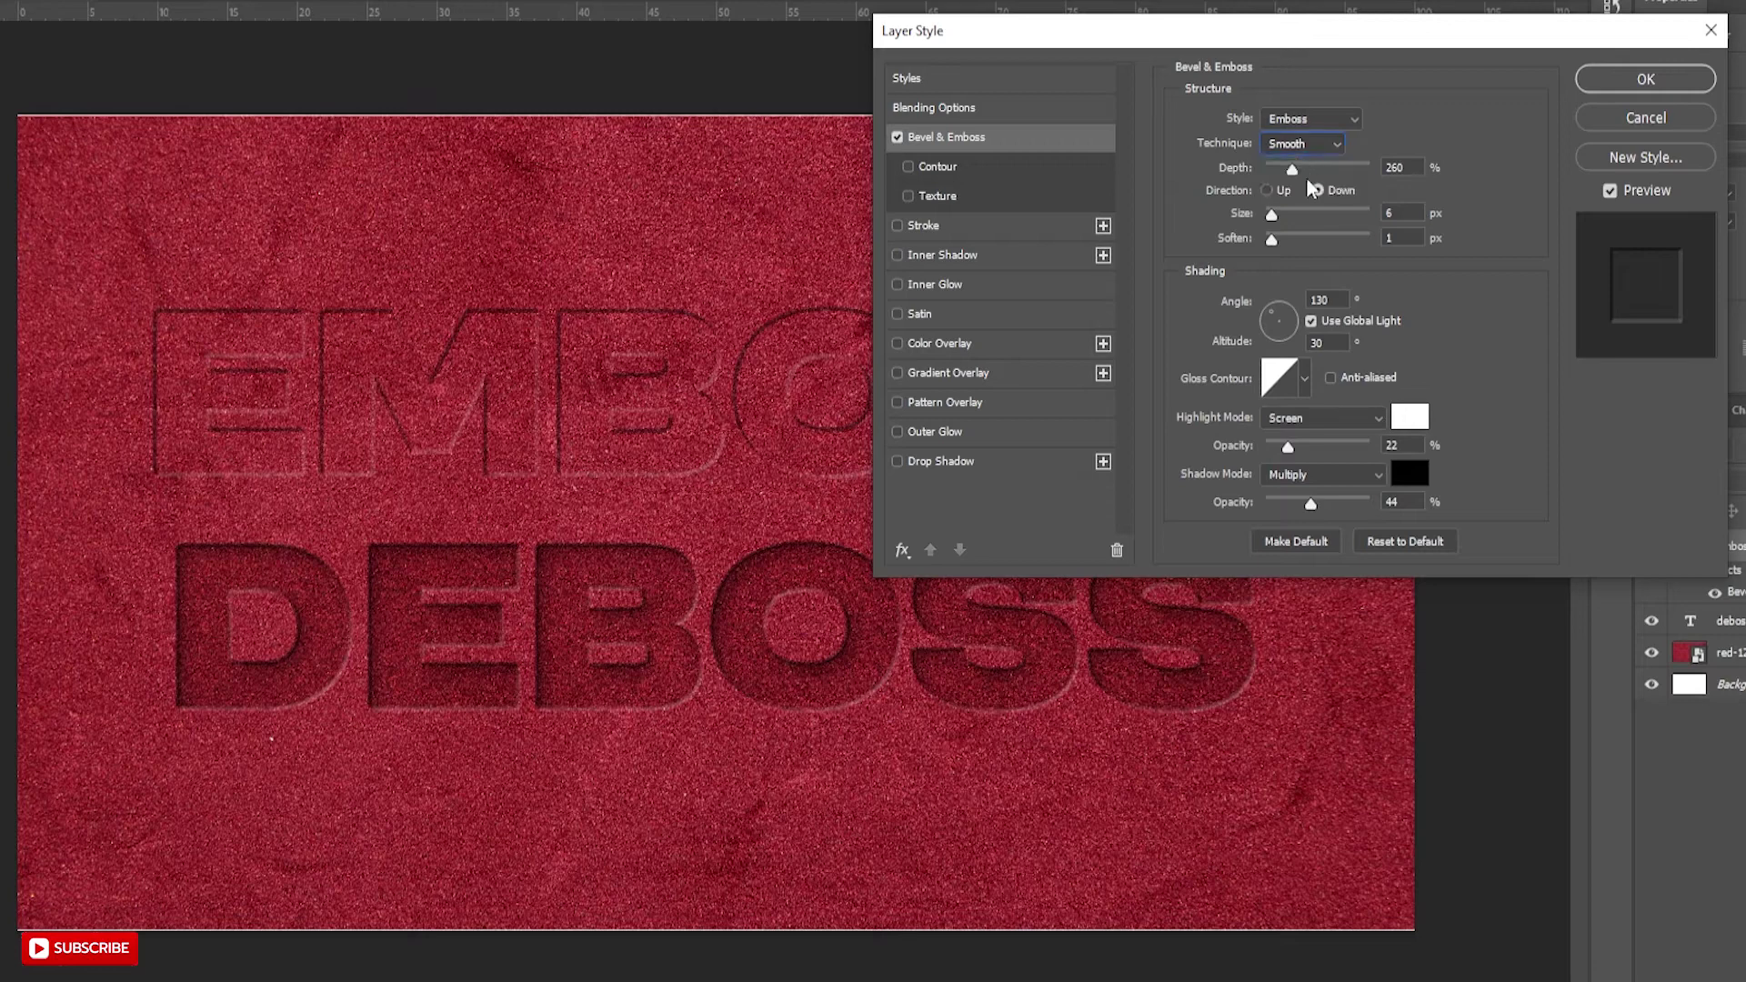
click(1267, 191)
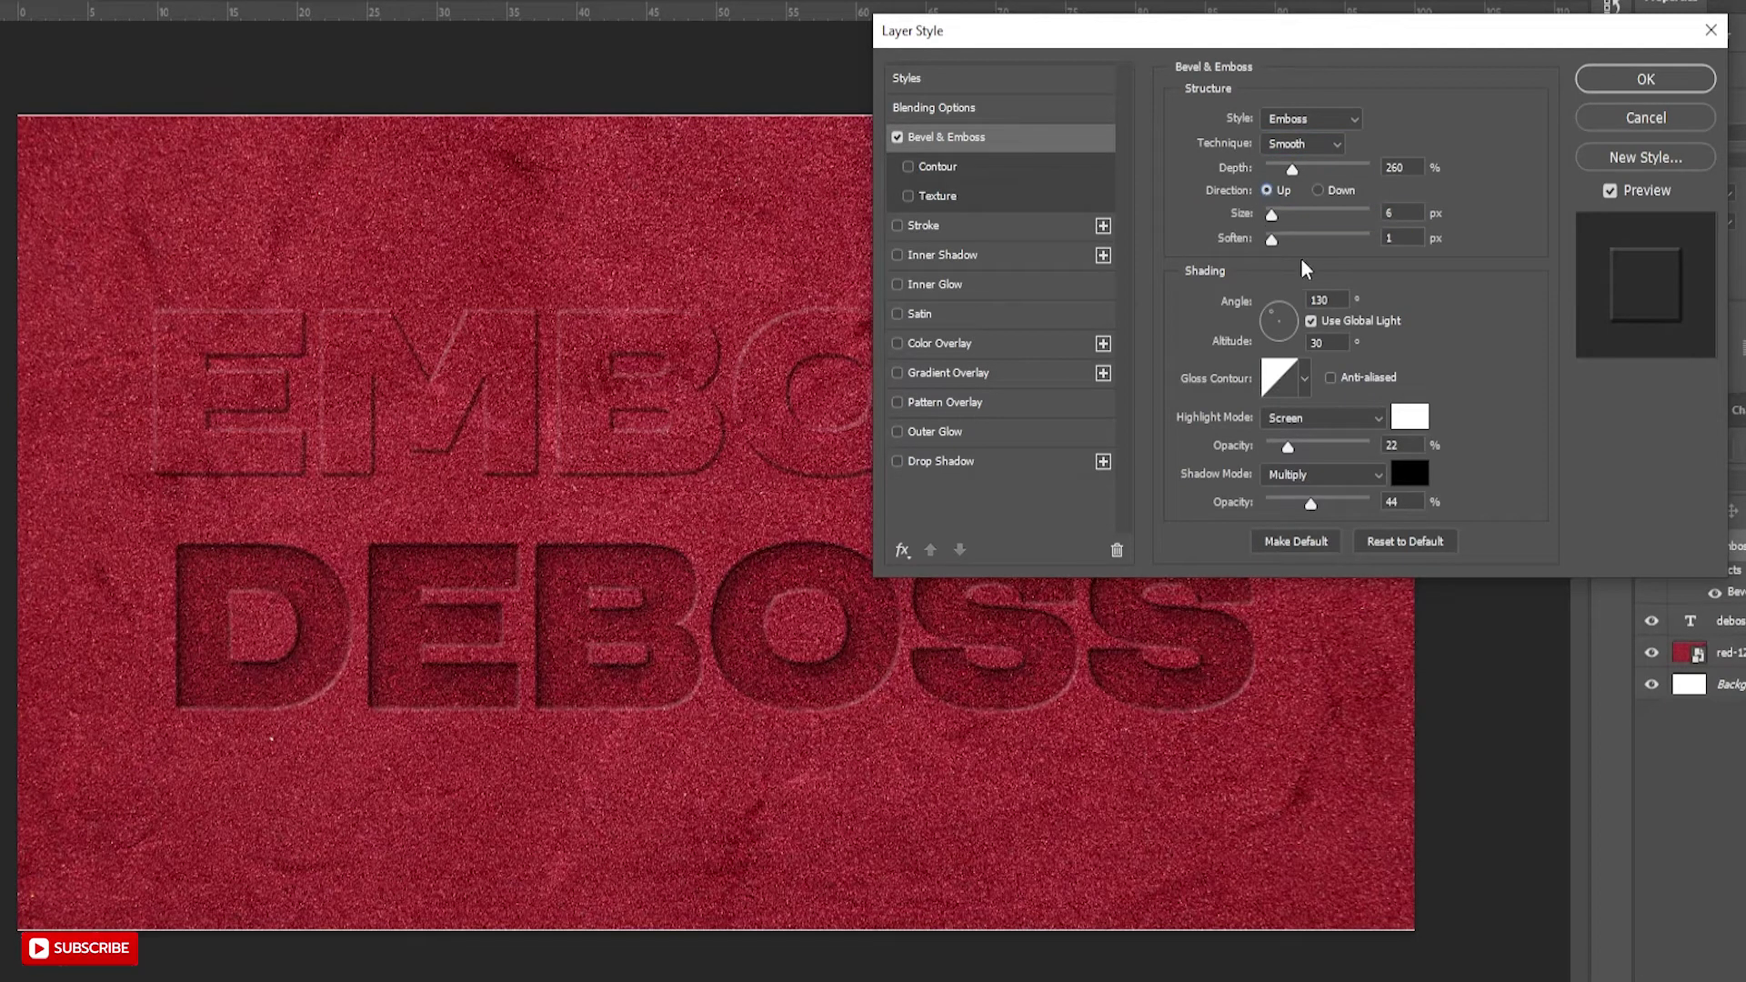
Step: Set bevel size 10, soften 2, highlight opacity 15% and shadow opacity about 35%
drag(1272, 216, 1277, 221)
double_click(1394, 236)
text(2)
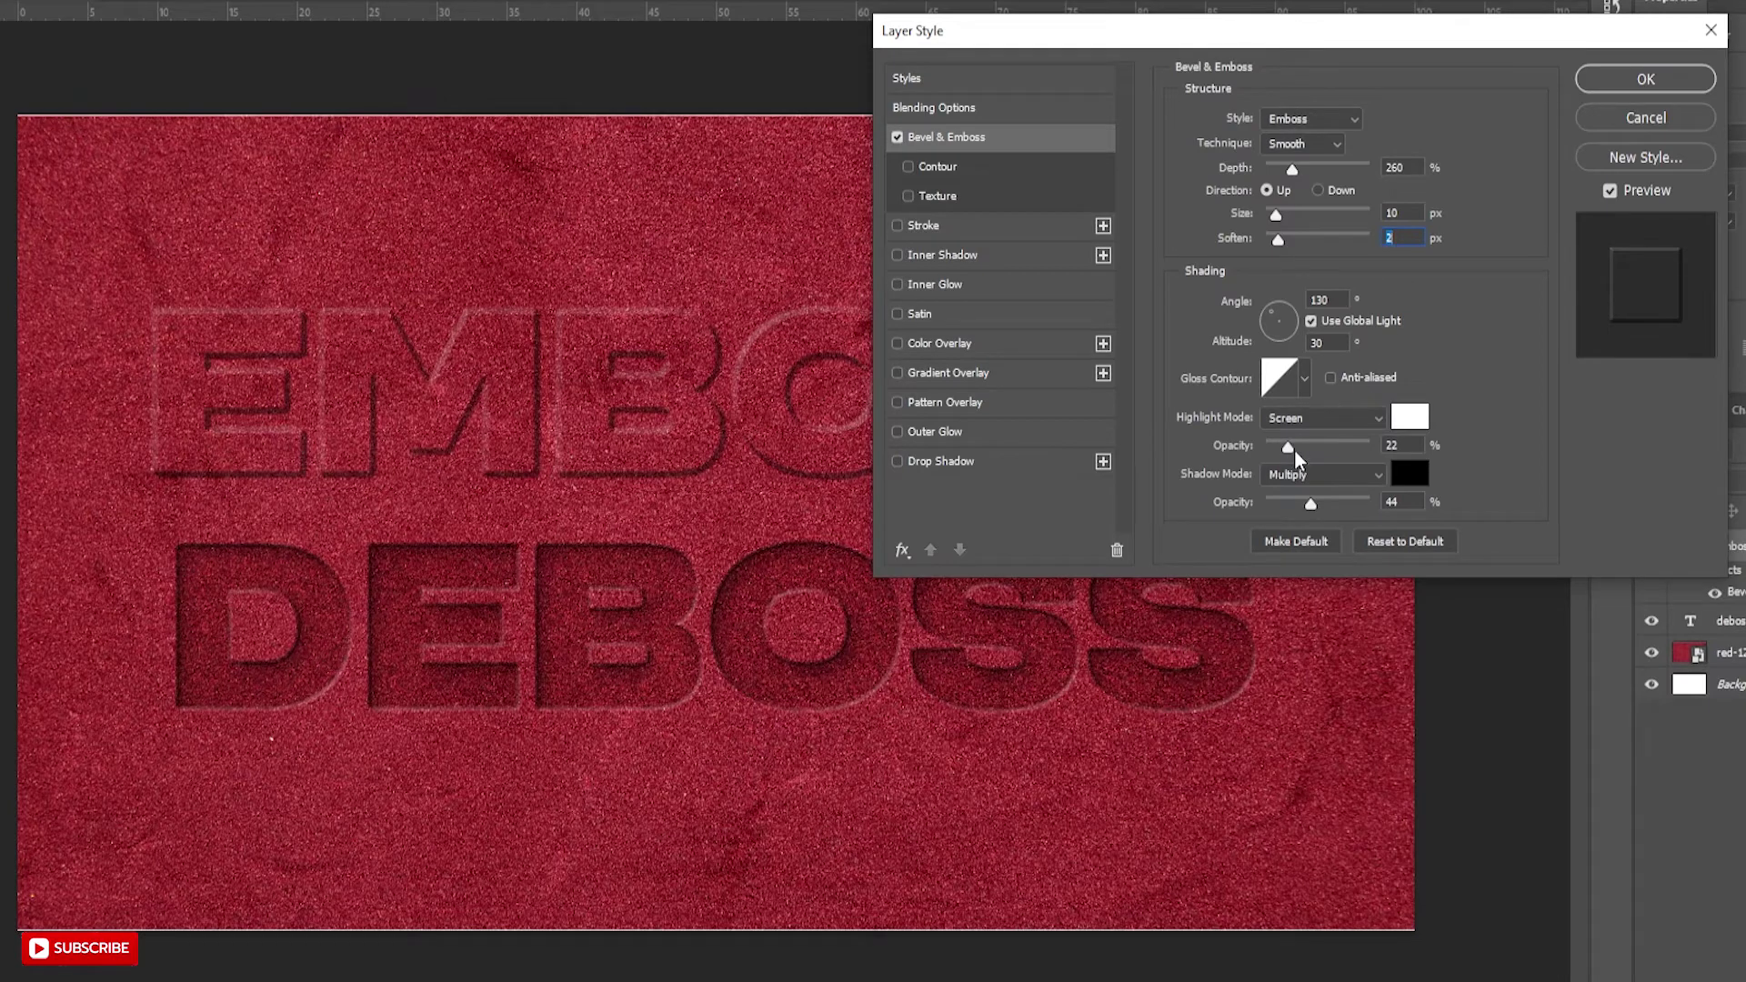
drag(1295, 449, 1285, 449)
drag(1282, 449, 1281, 449)
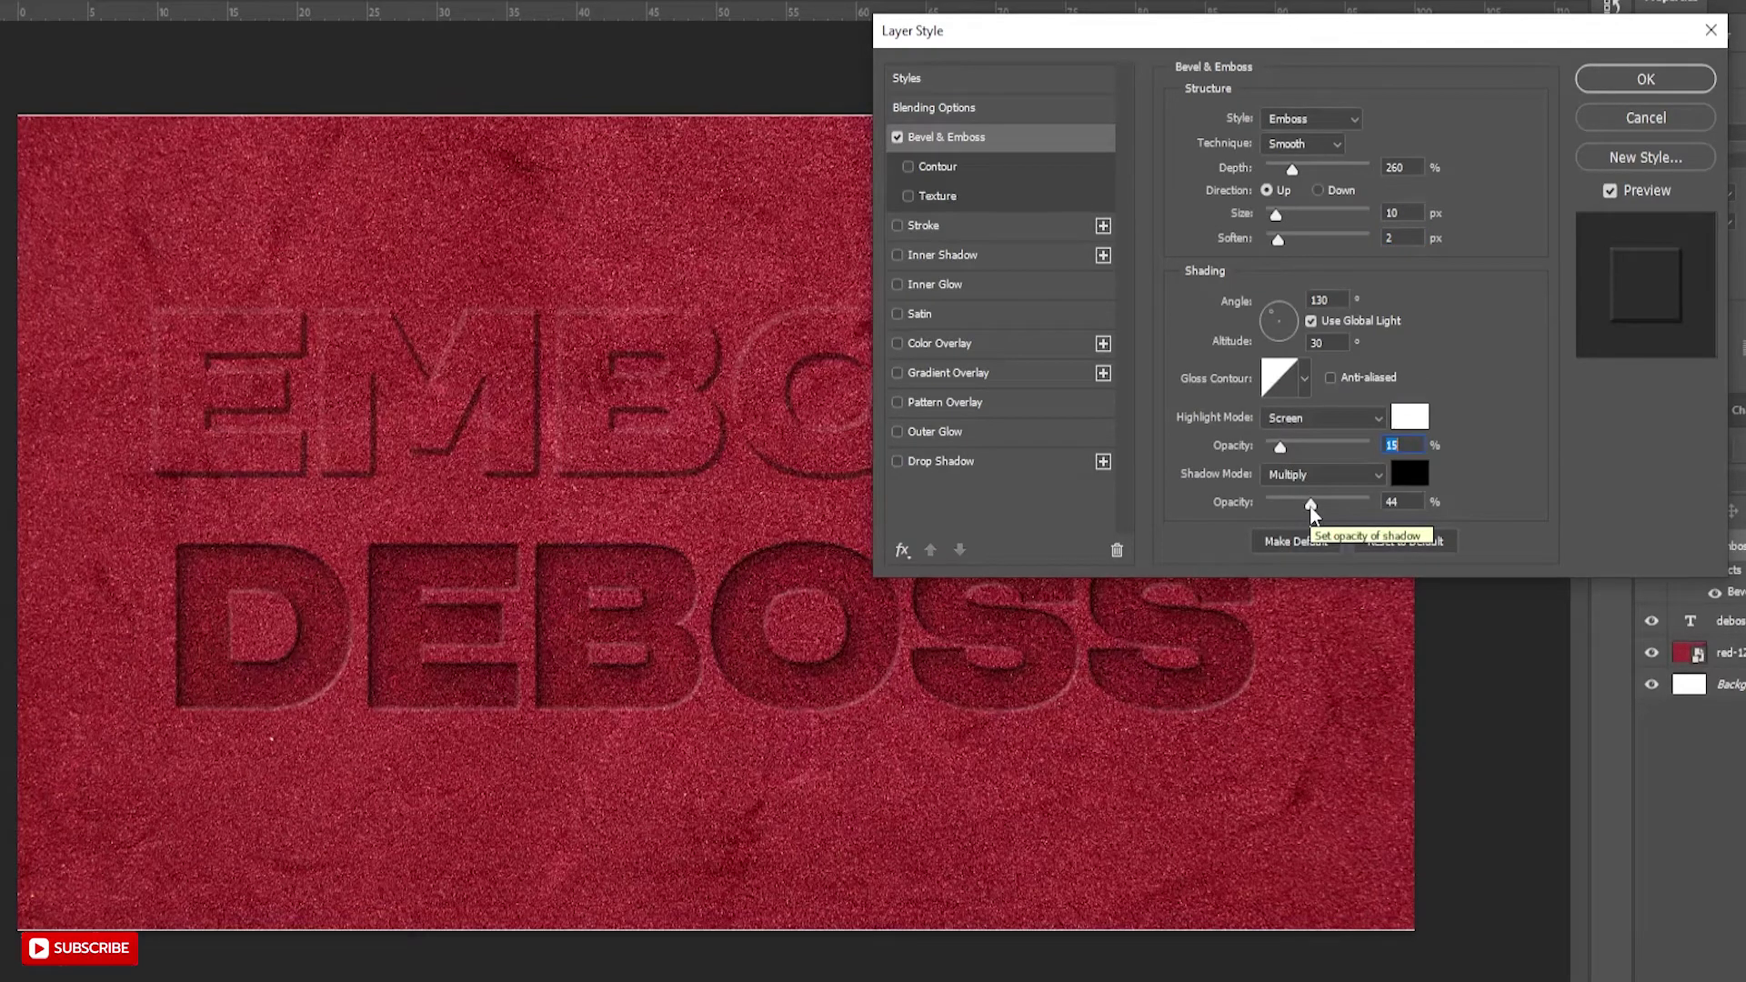
drag(1310, 506, 1307, 505)
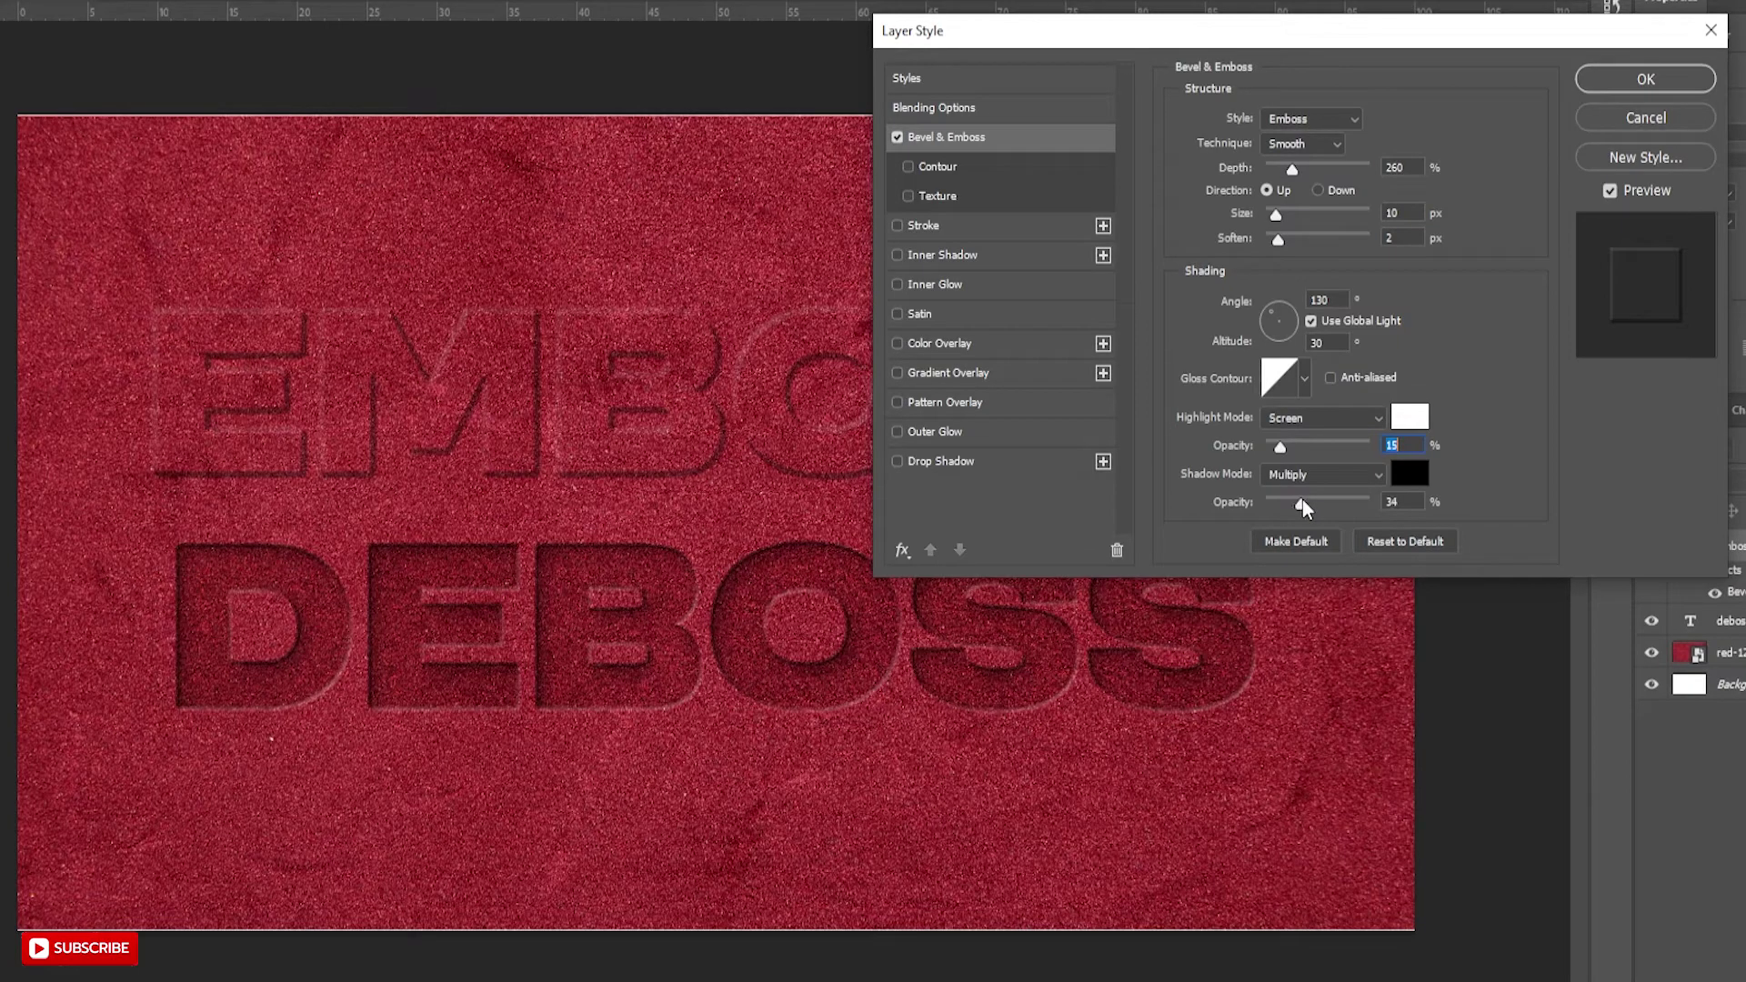
key(Tab)
Step: Give EMBOSS a white inner shadow at 51% opacity, 21 px distance, then enable Color Overlay
click(936, 261)
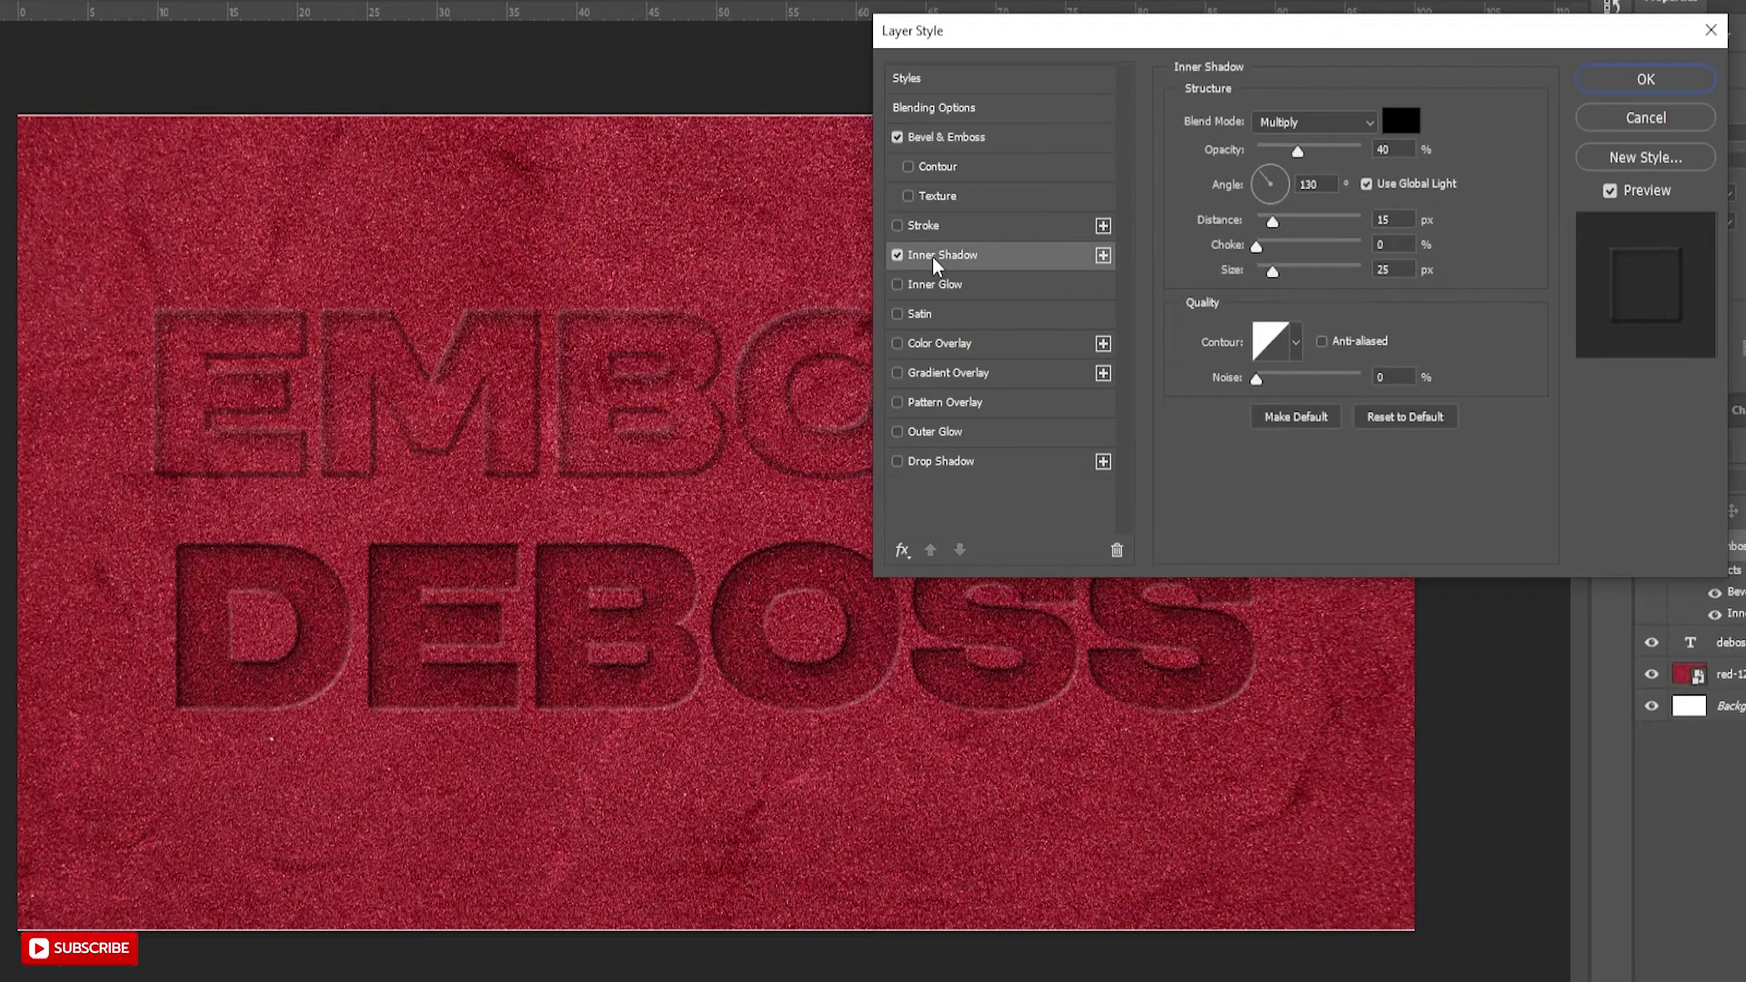
click(1368, 122)
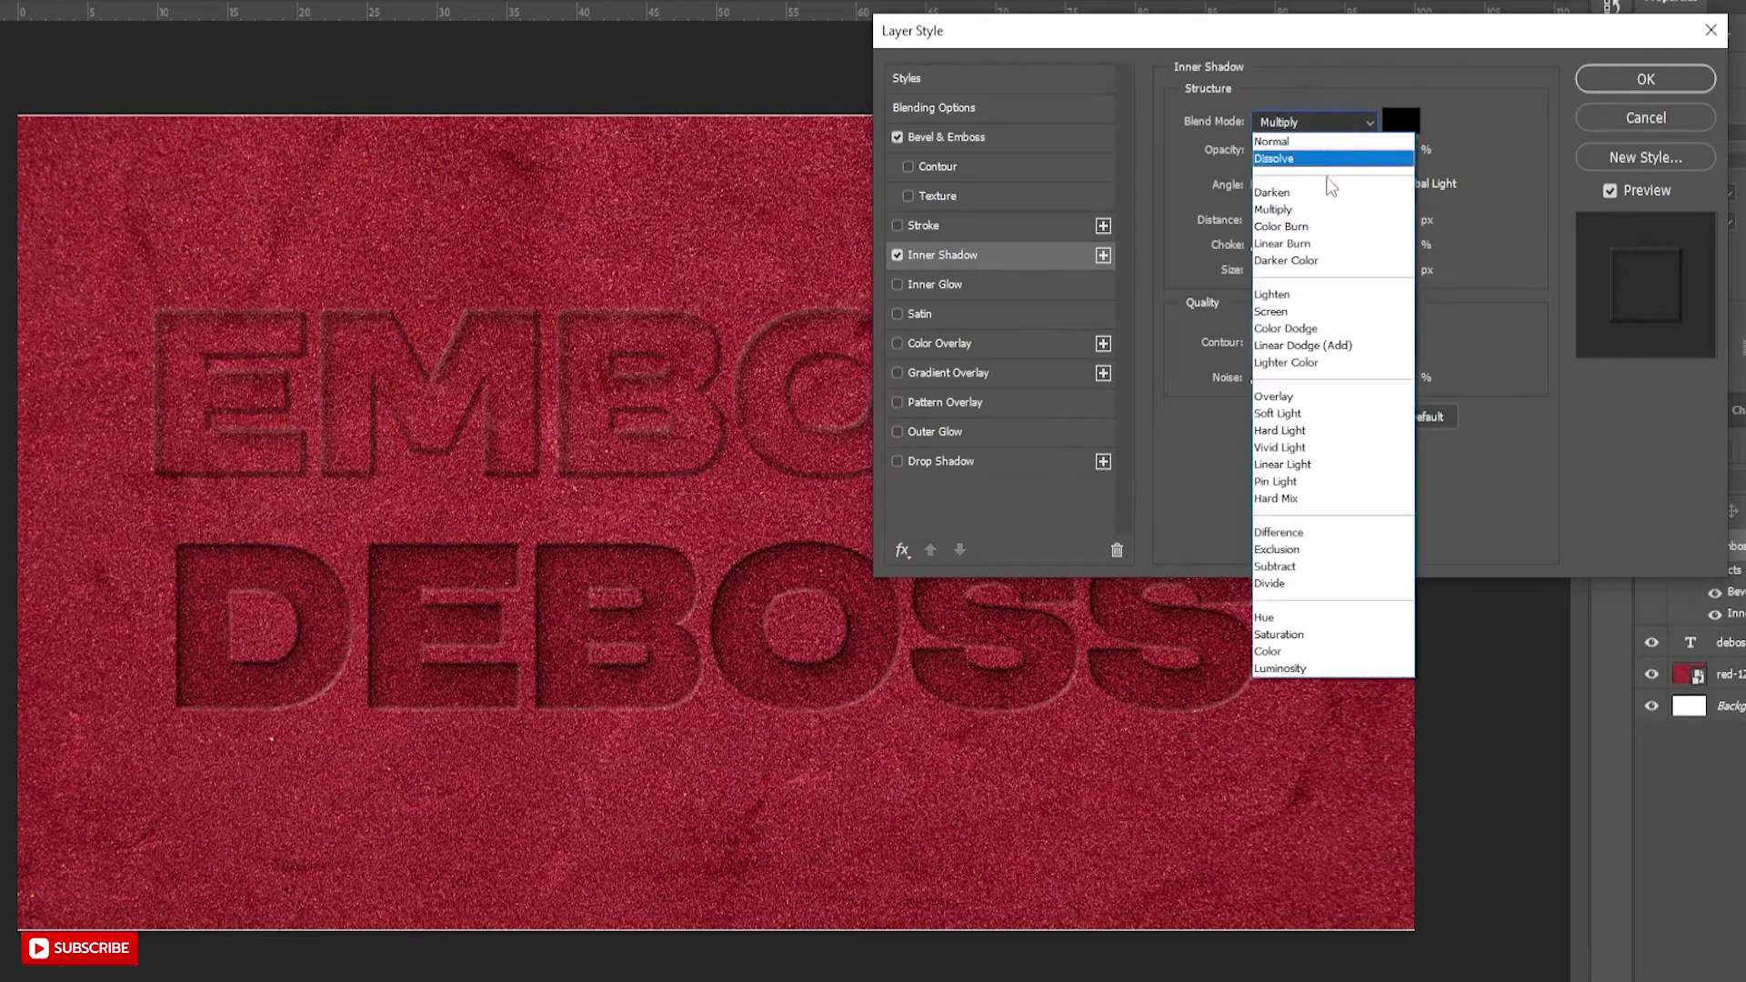
click(1319, 202)
click(1407, 121)
text(ffffff)
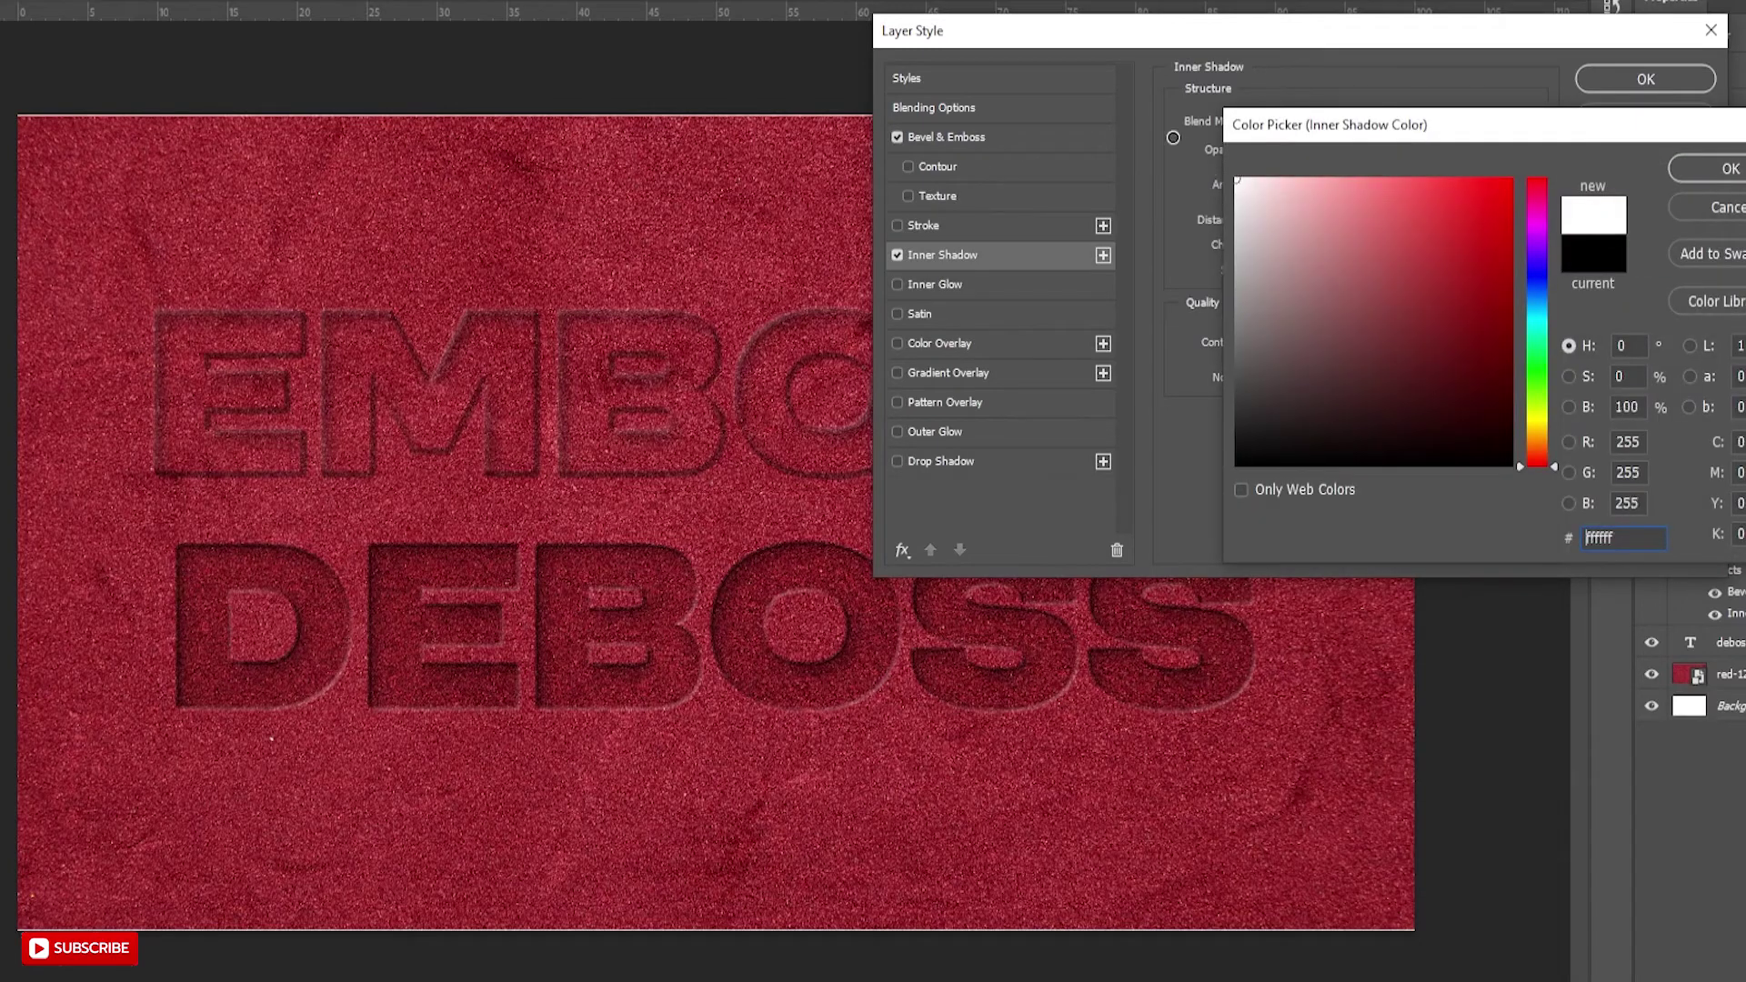
click(1677, 169)
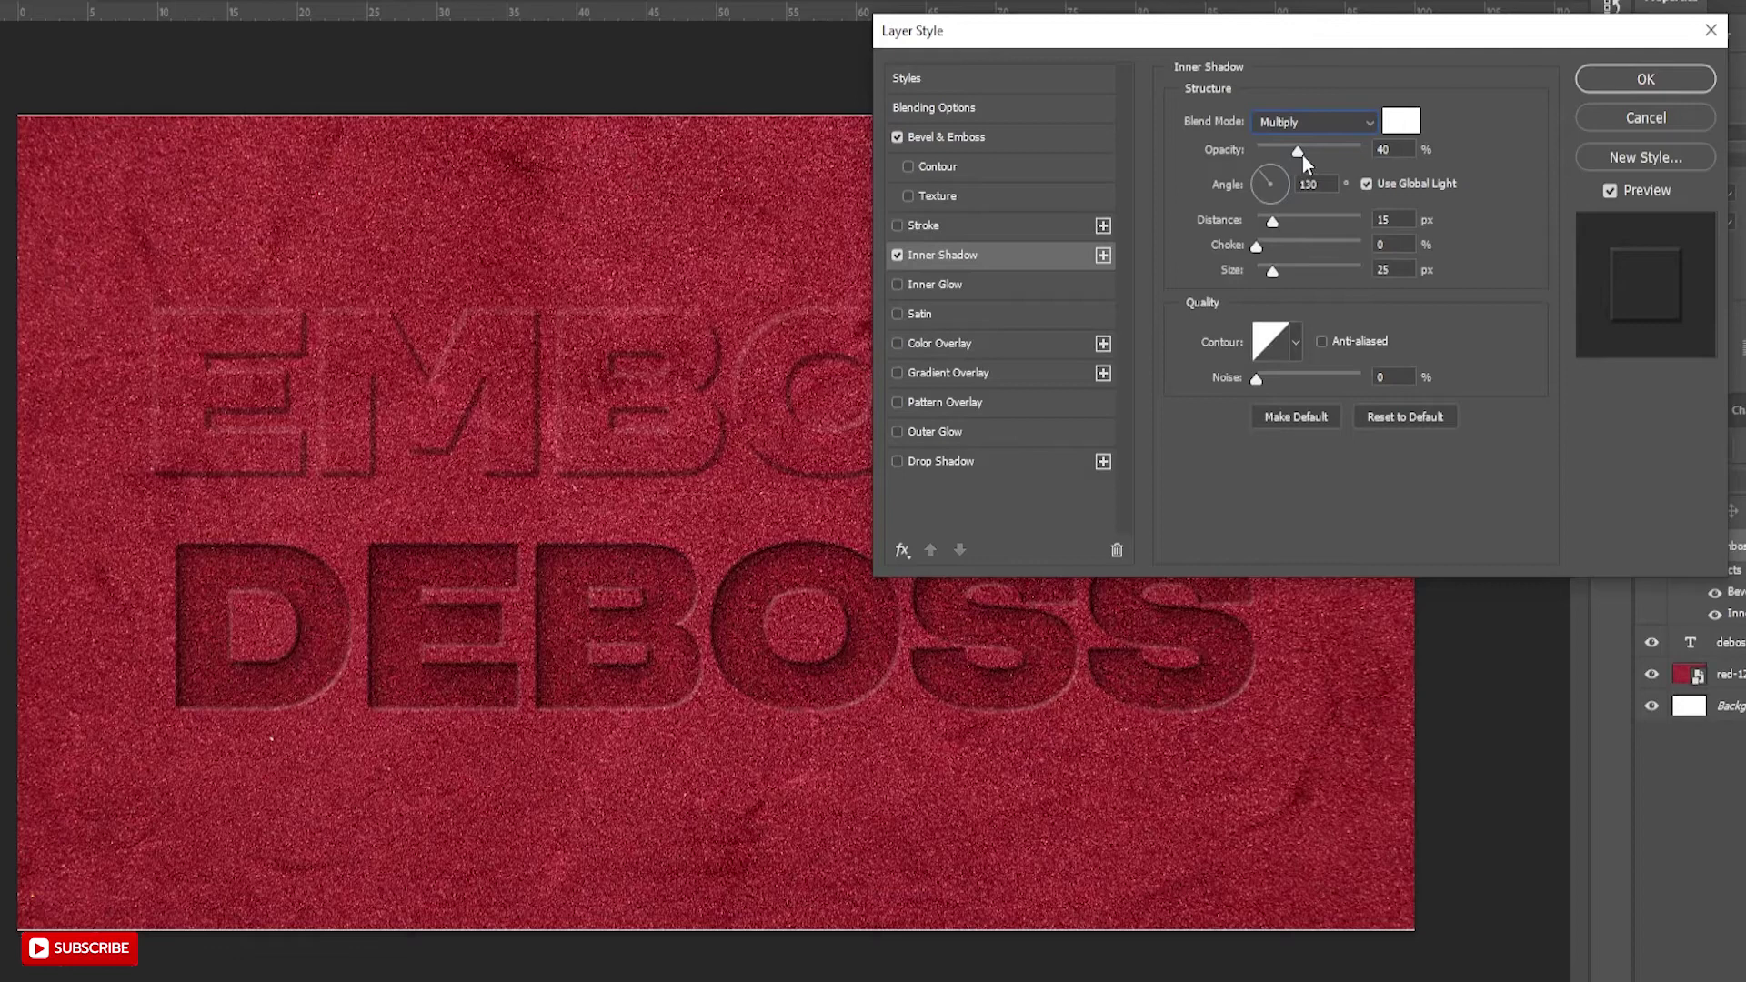
drag(1302, 155, 1314, 152)
drag(1308, 152, 1311, 153)
drag(1274, 221, 1283, 275)
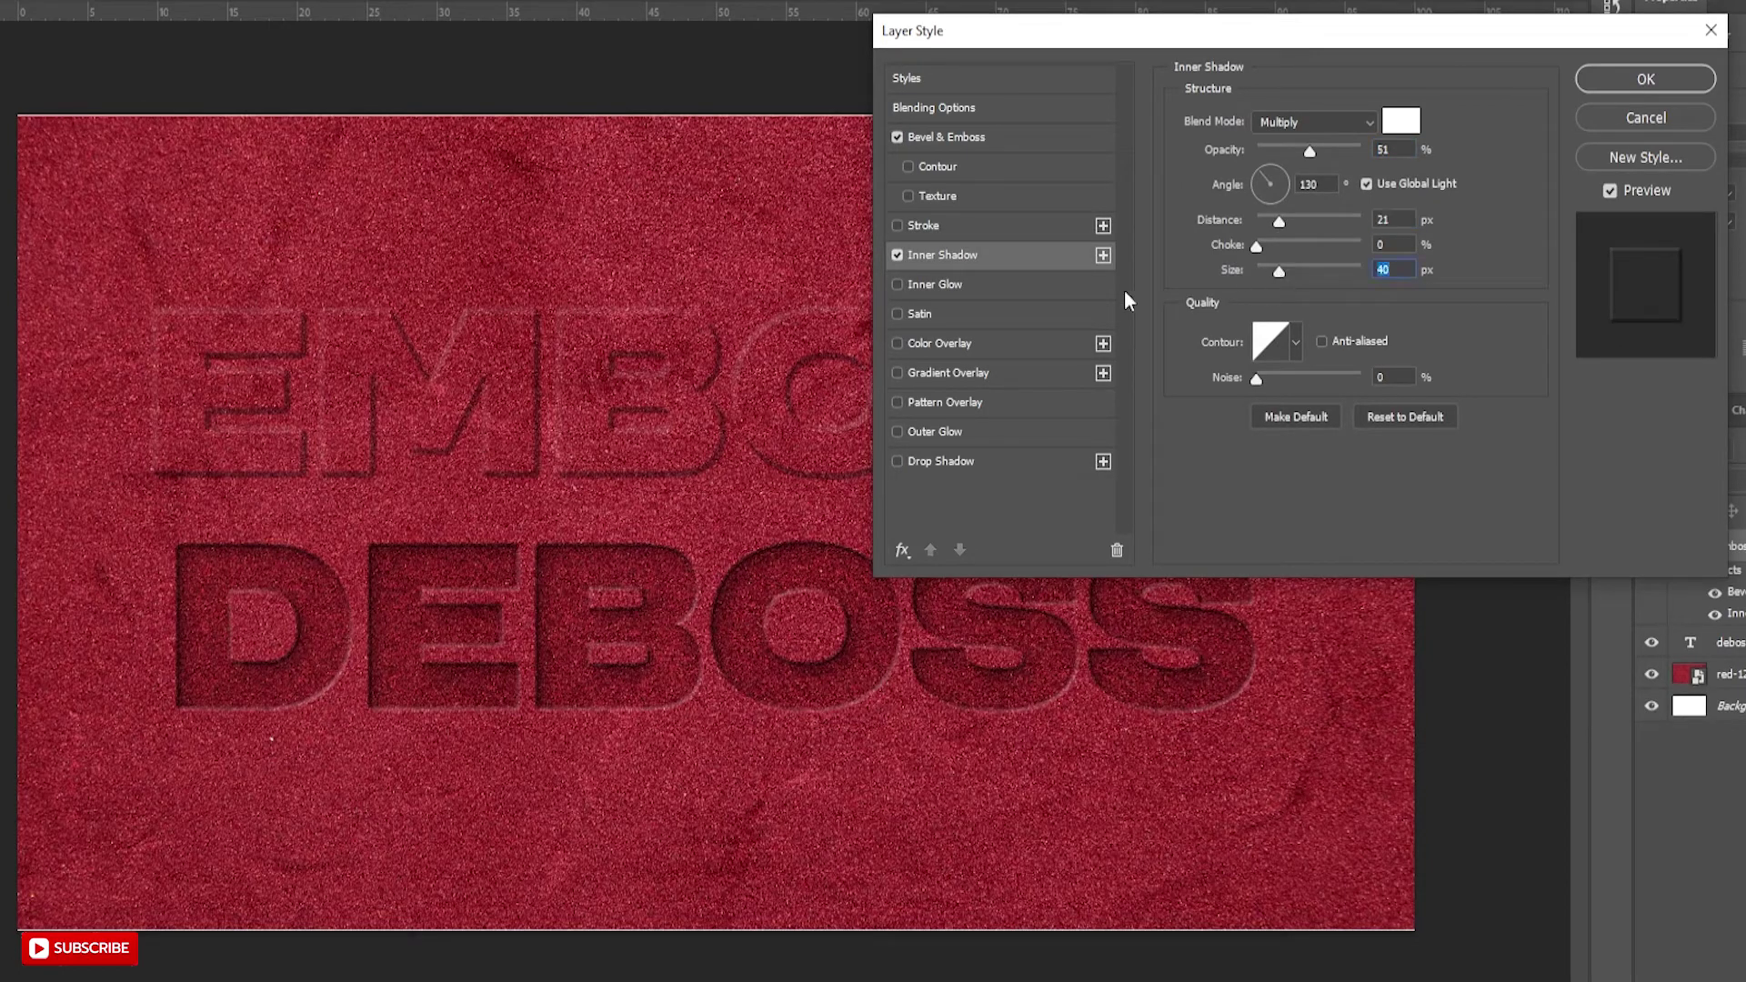
click(946, 345)
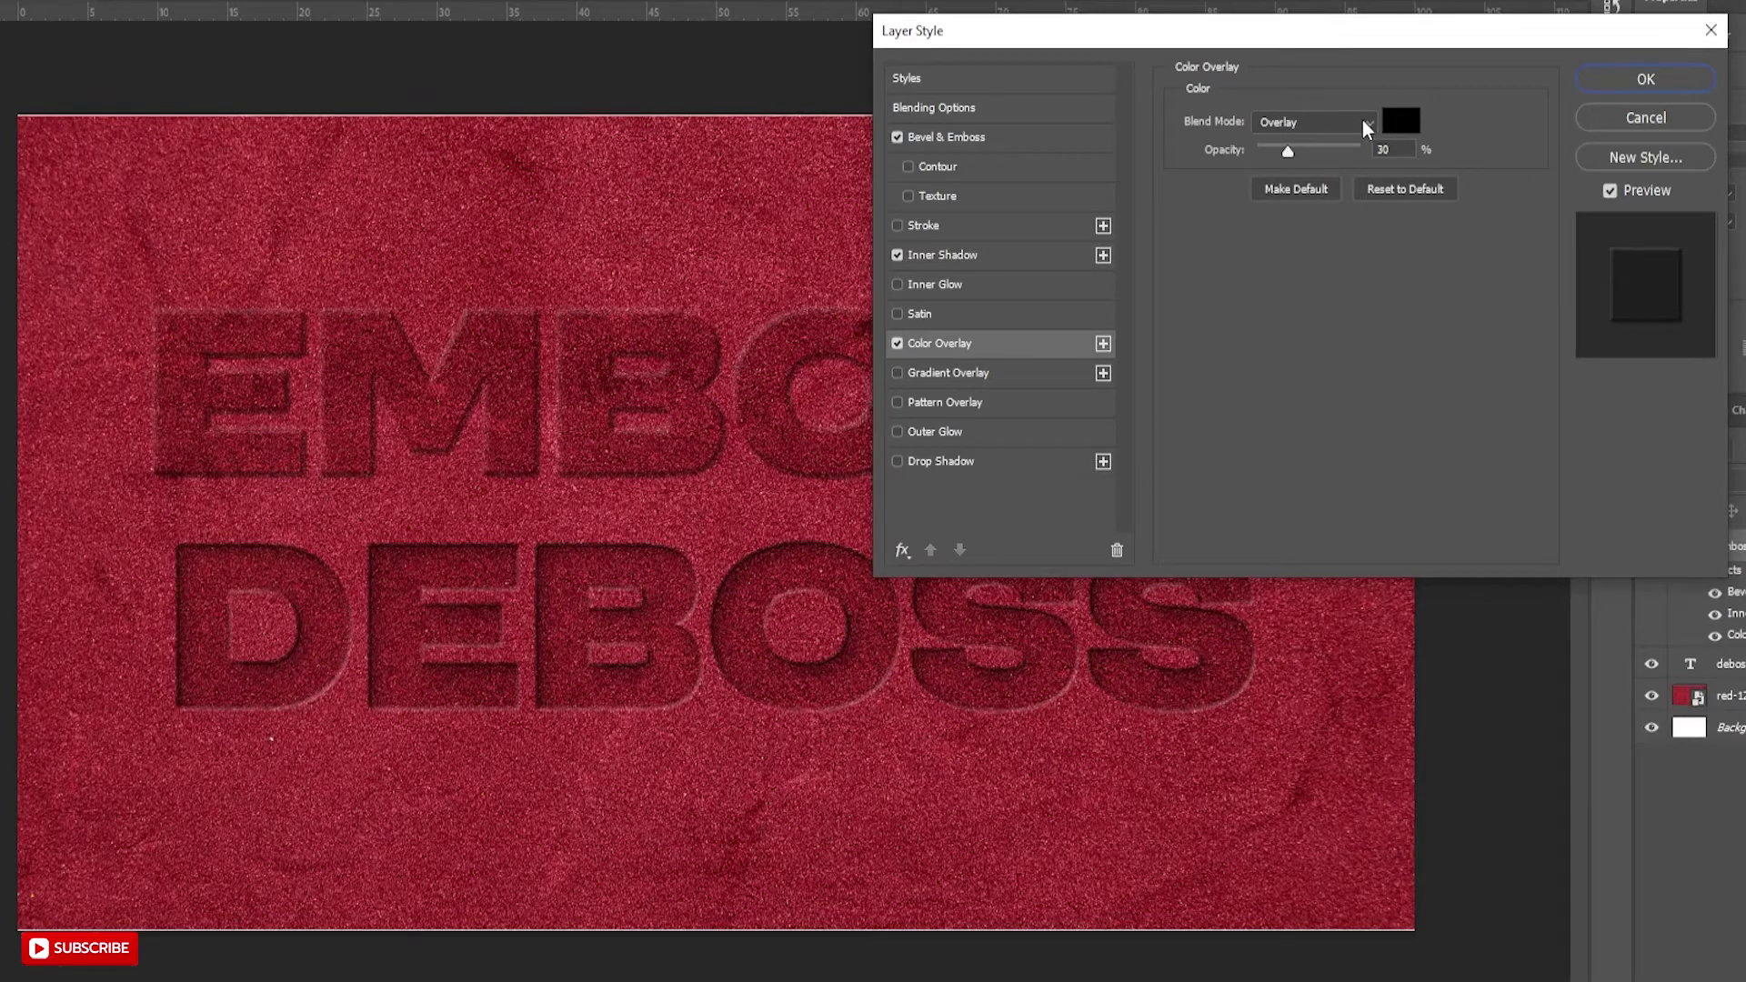
Step: Change the EMBOSS Color Overlay colour to white for a 25% white tint
click(1399, 120)
click(1299, 254)
drag(1299, 254, 1235, 178)
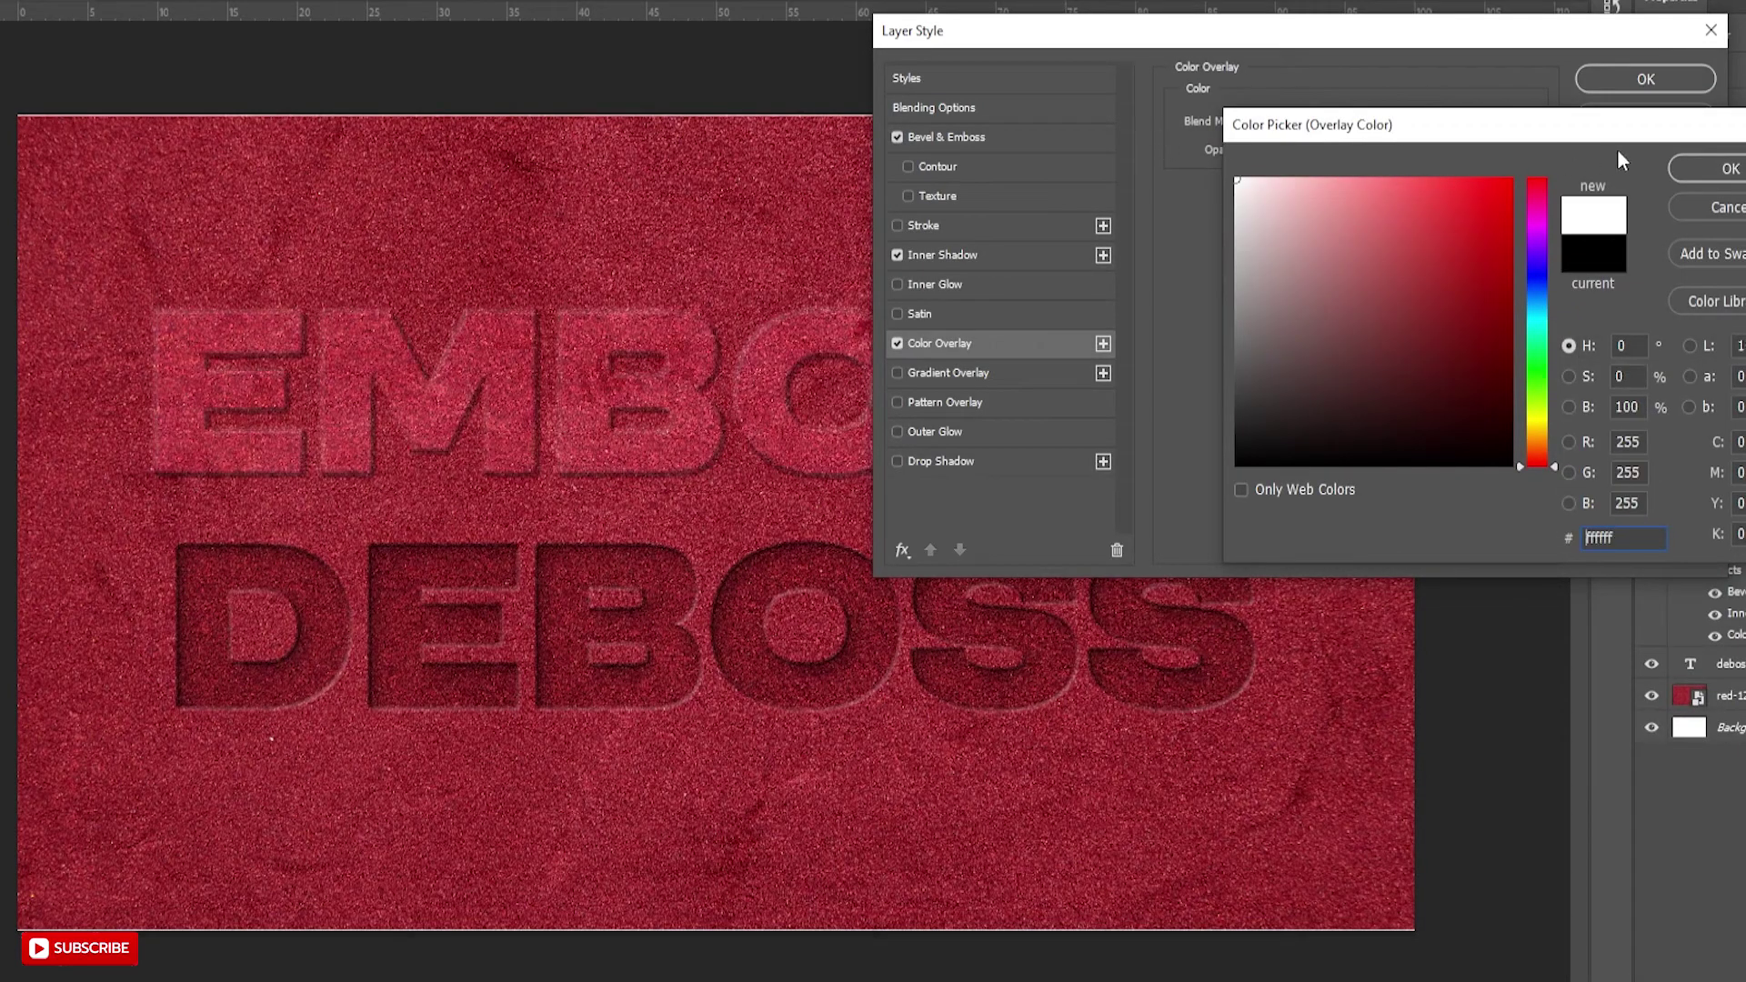
click(1707, 169)
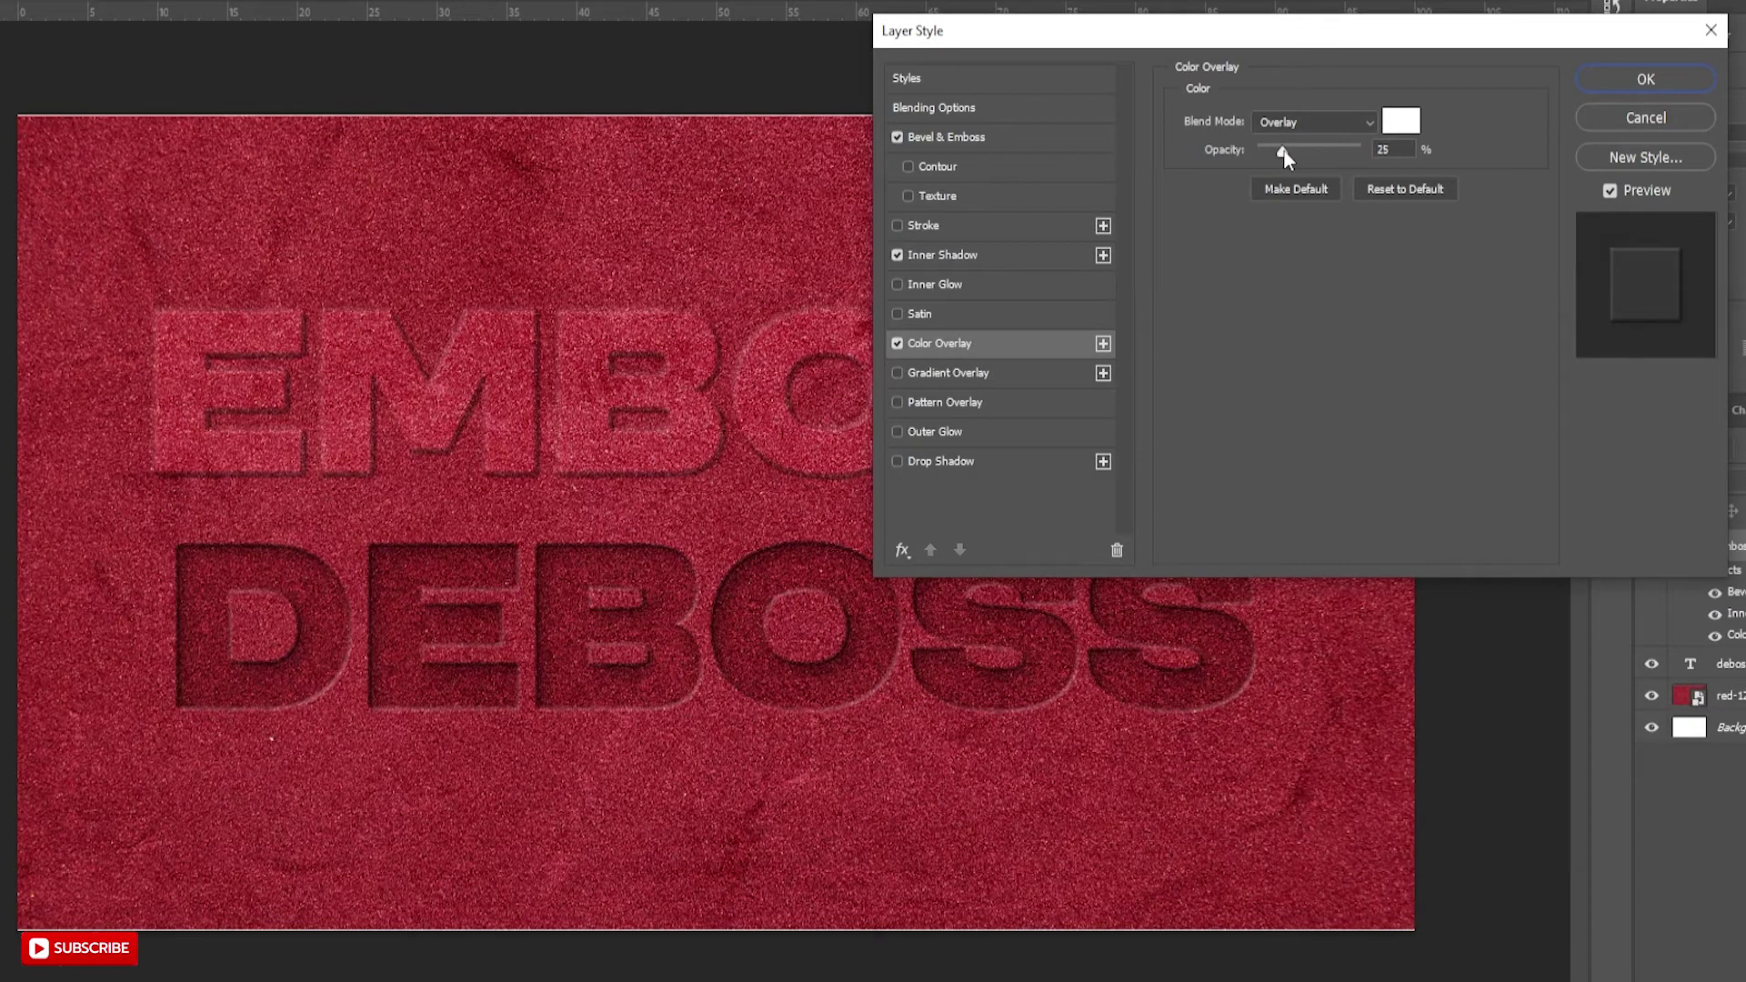
Step: Soften the white Inner Shadow to 24% opacity and 32 px size
click(970, 257)
drag(1311, 153, 1289, 154)
drag(1279, 276, 1282, 222)
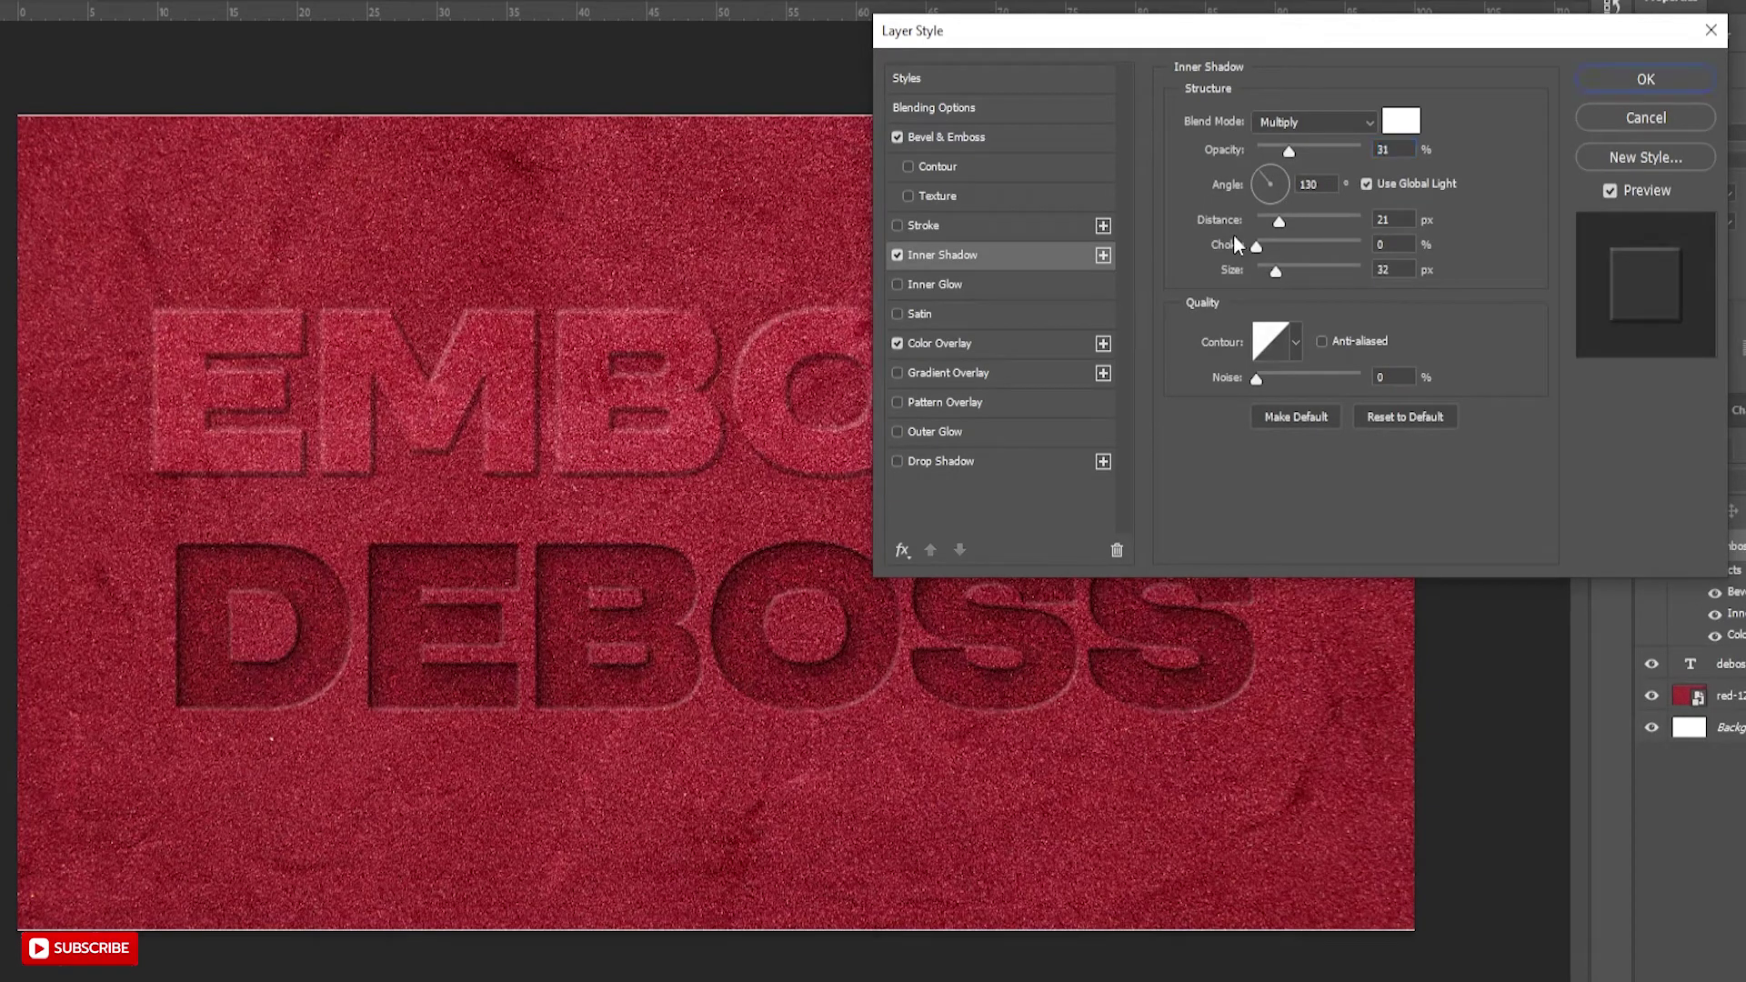
mouse_move(1280, 153)
mouse_down()
mouse_move(1233, 155)
mouse_move(1284, 151)
mouse_up()
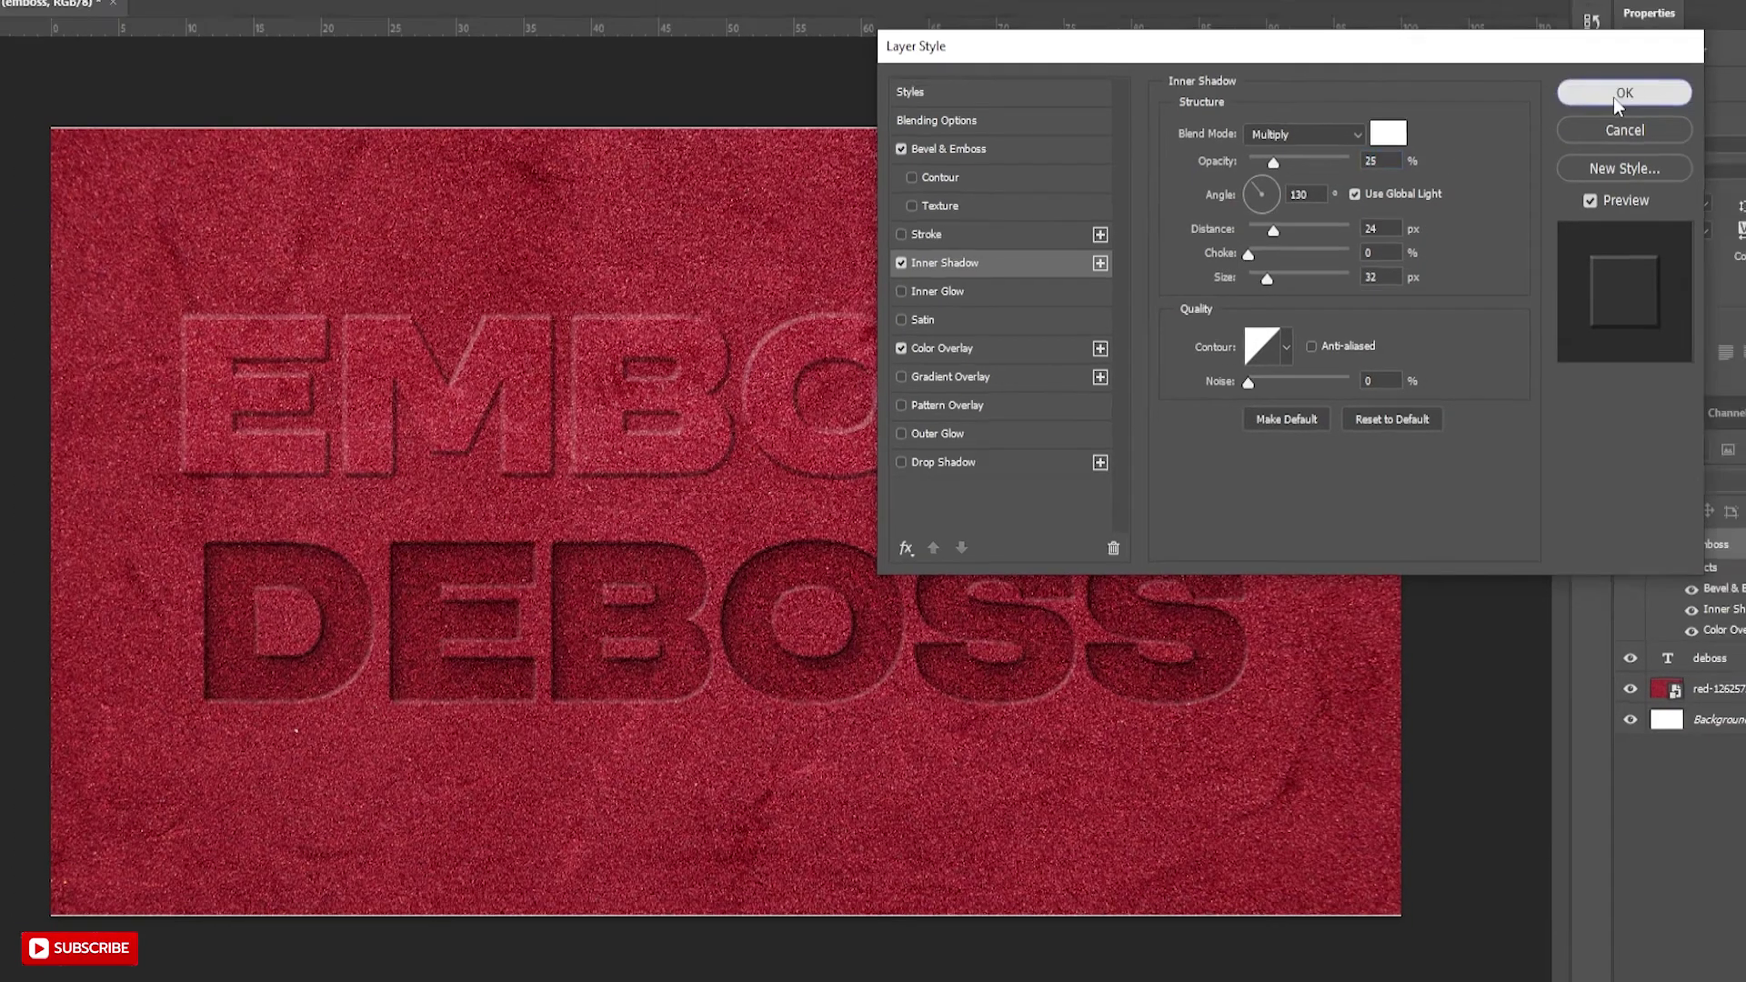
Step: Apply the EMBOSS layer style and toggle its effects off and on to compare
click(1616, 98)
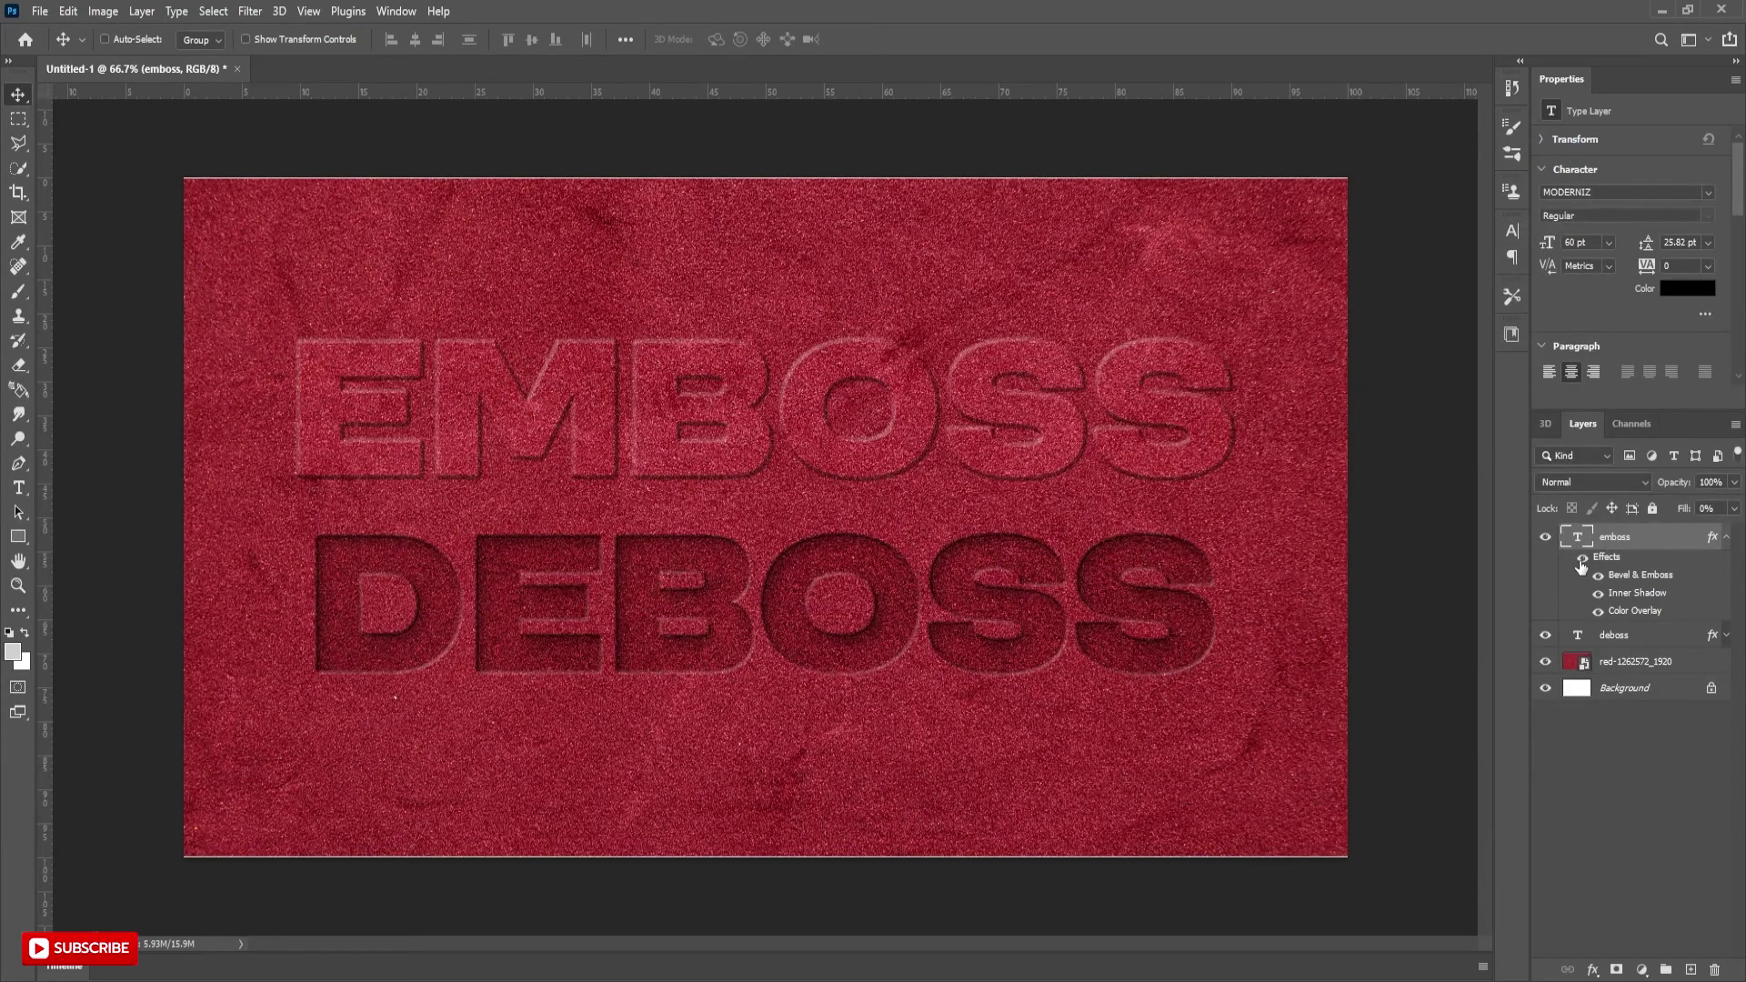
click(1582, 557)
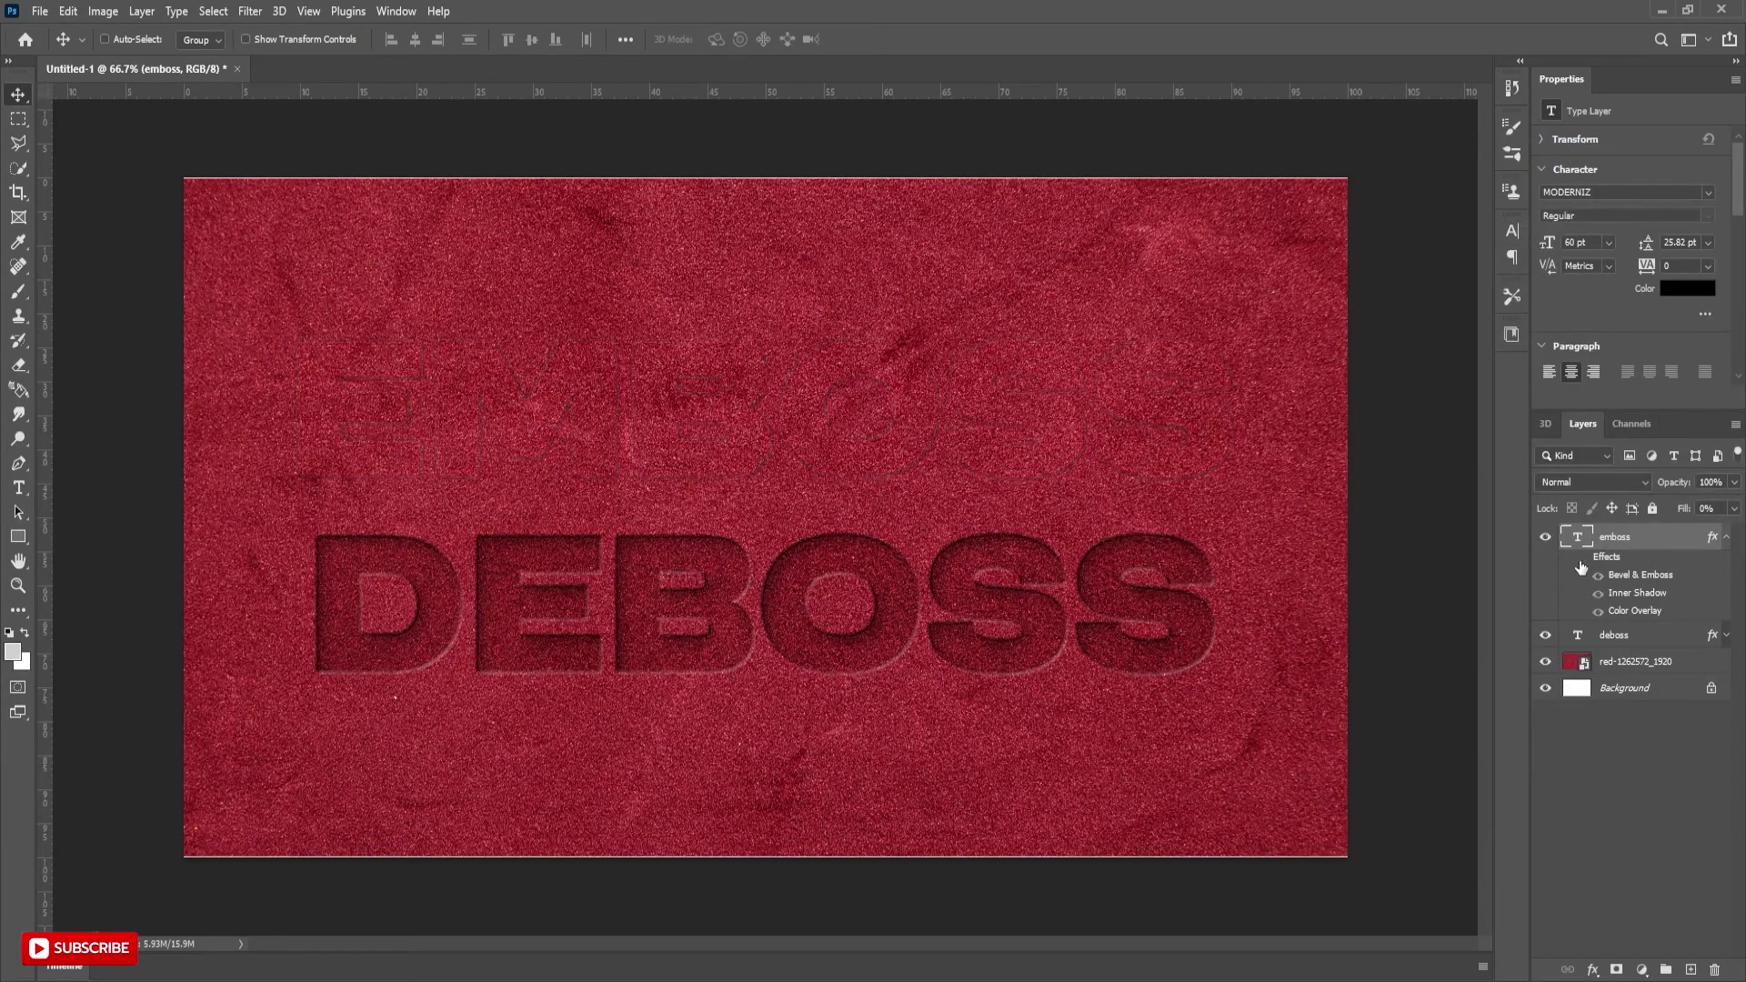
click(1582, 558)
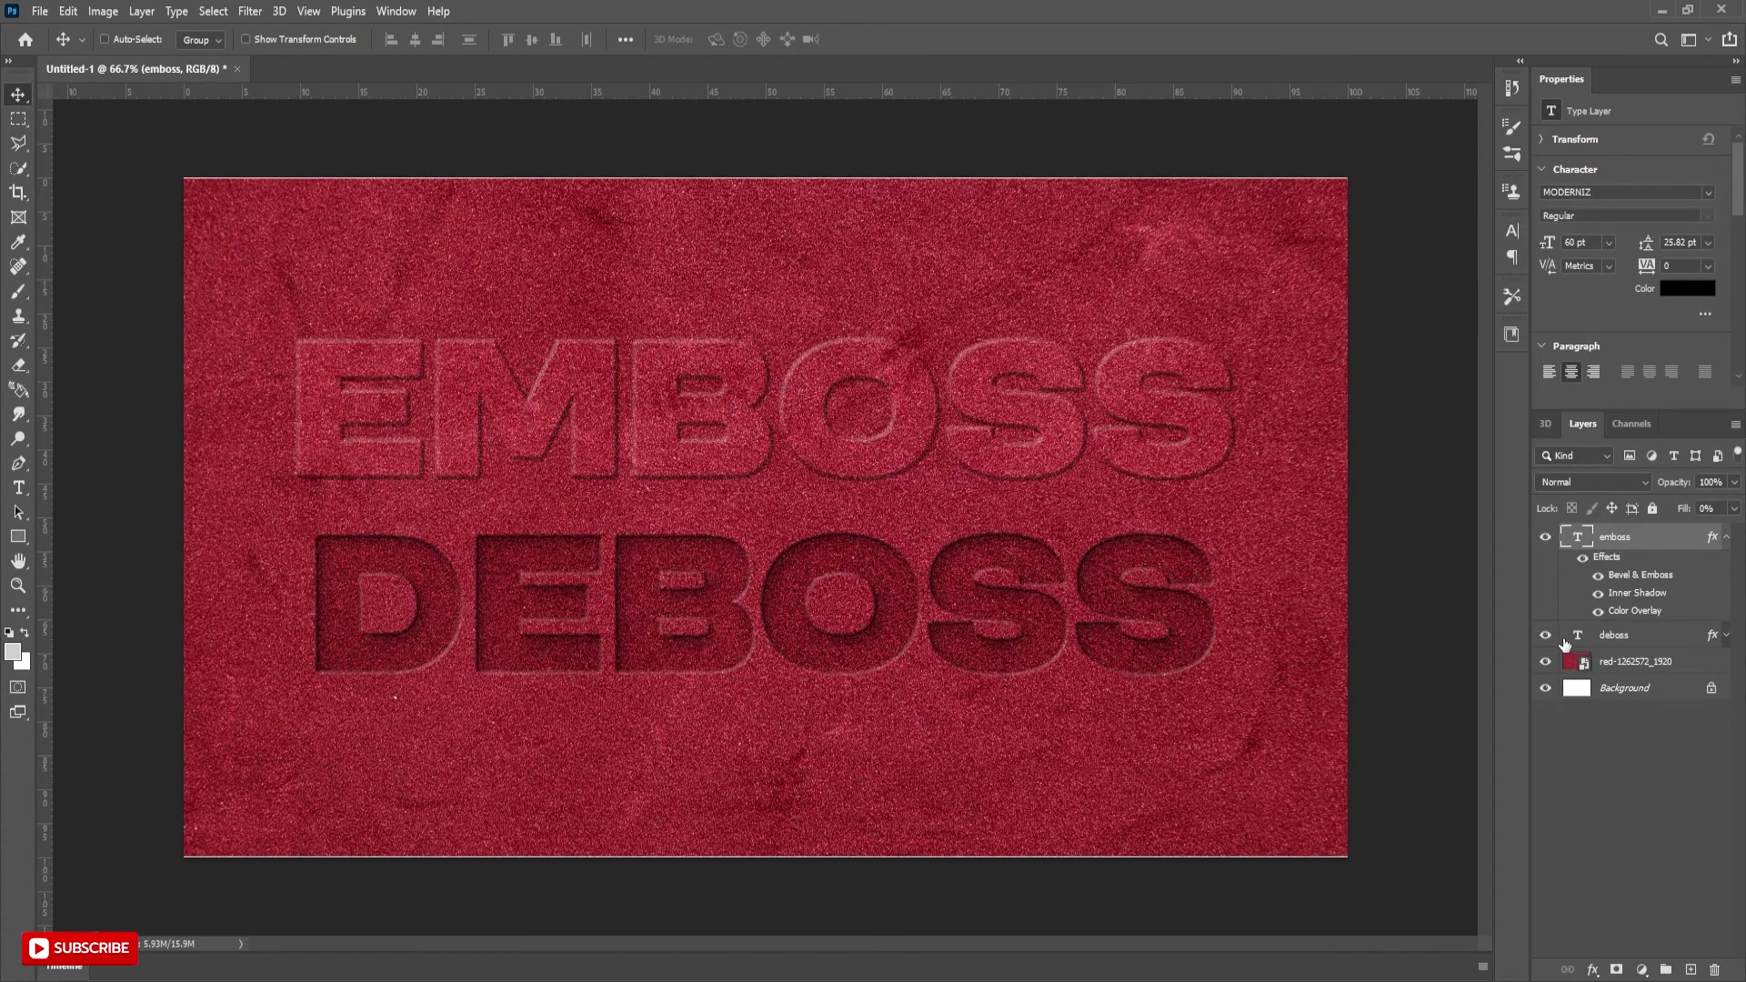